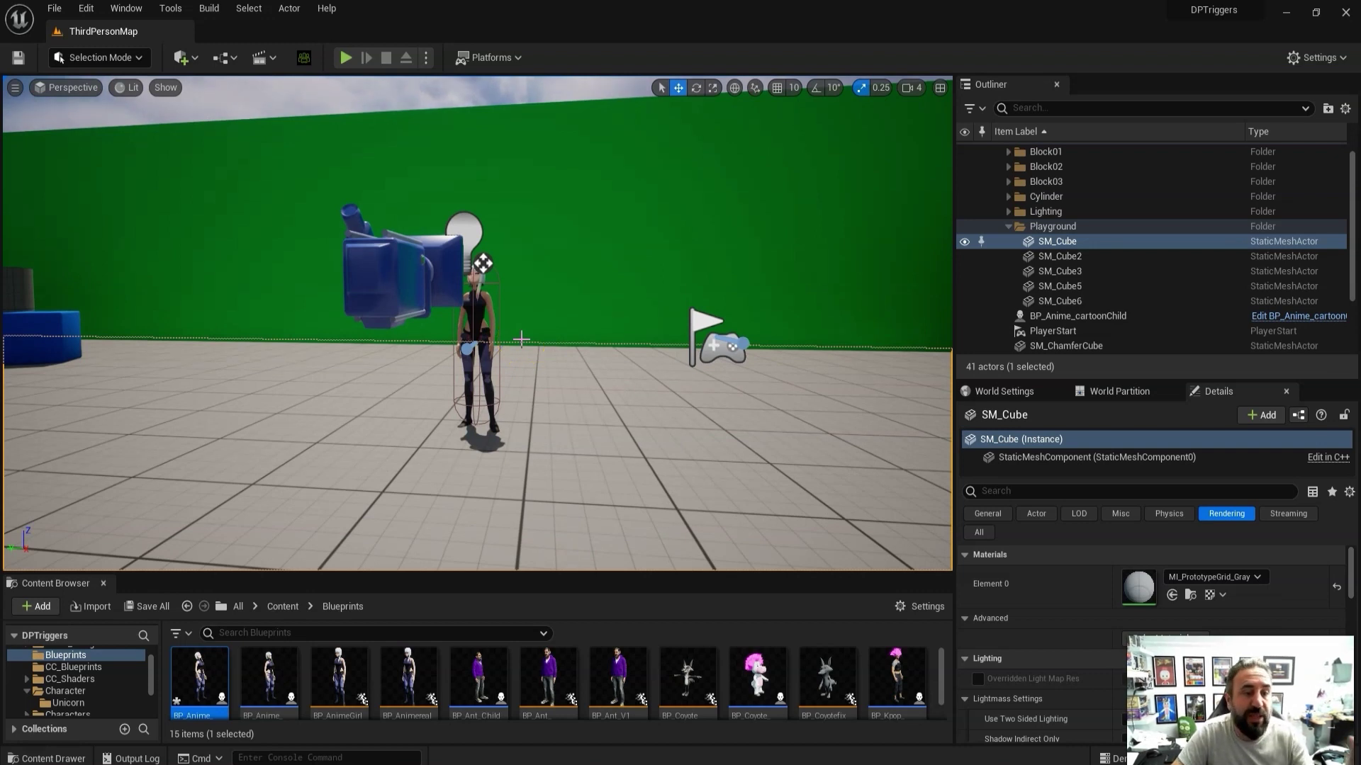
- Examine the anime character, the camera and the green wall in the level from several distances and angles
{"action": "scroll", "coordinate": [477, 336], "scroll_direction": "down", "scroll_amount": 3}
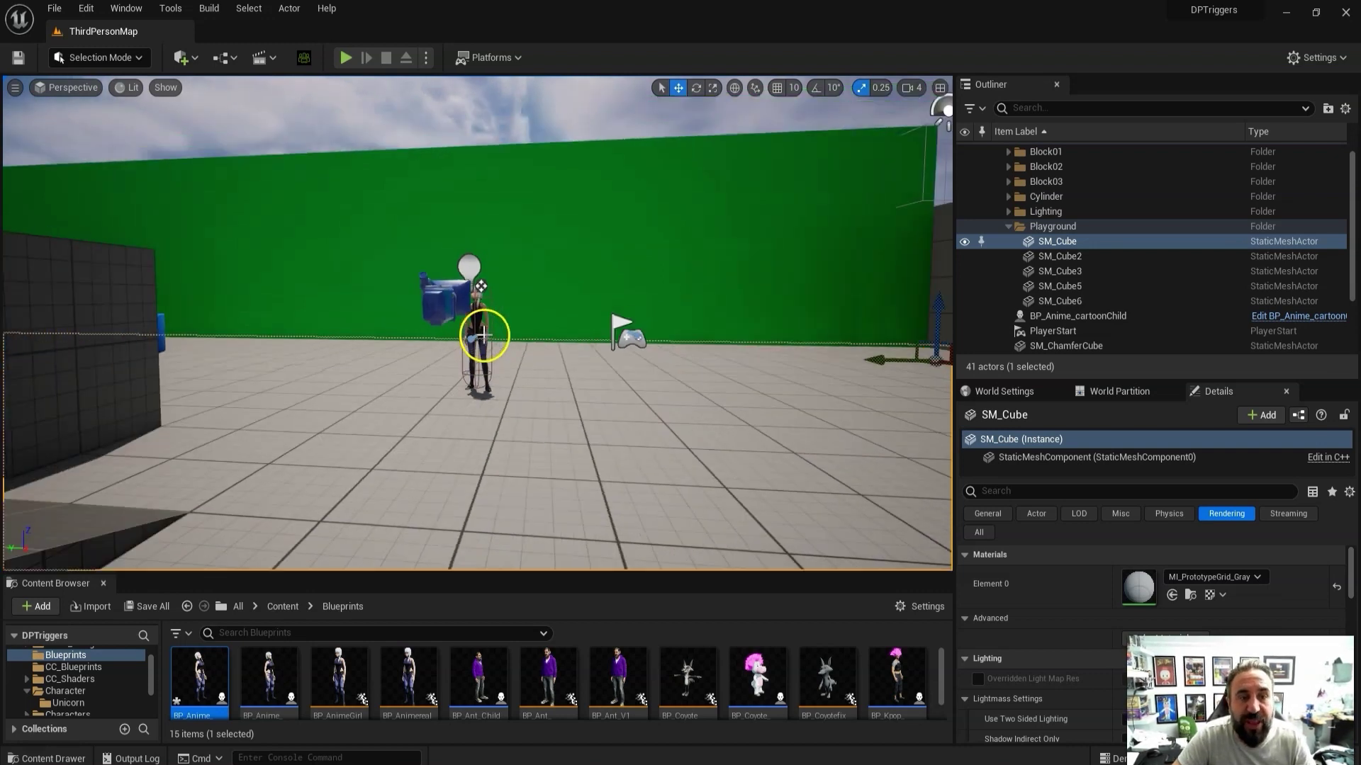
{"action": "scroll", "coordinate": [483, 335], "scroll_direction": "up", "scroll_amount": 5}
{"action": "key", "text": "a"}
{"action": "right_click_drag", "start_coordinate": [683, 323], "coordinate": [609, 311]}
{"action": "key", "text": "d"}
{"action": "left_click_drag", "start_coordinate": [683, 323], "coordinate": [694, 314]}
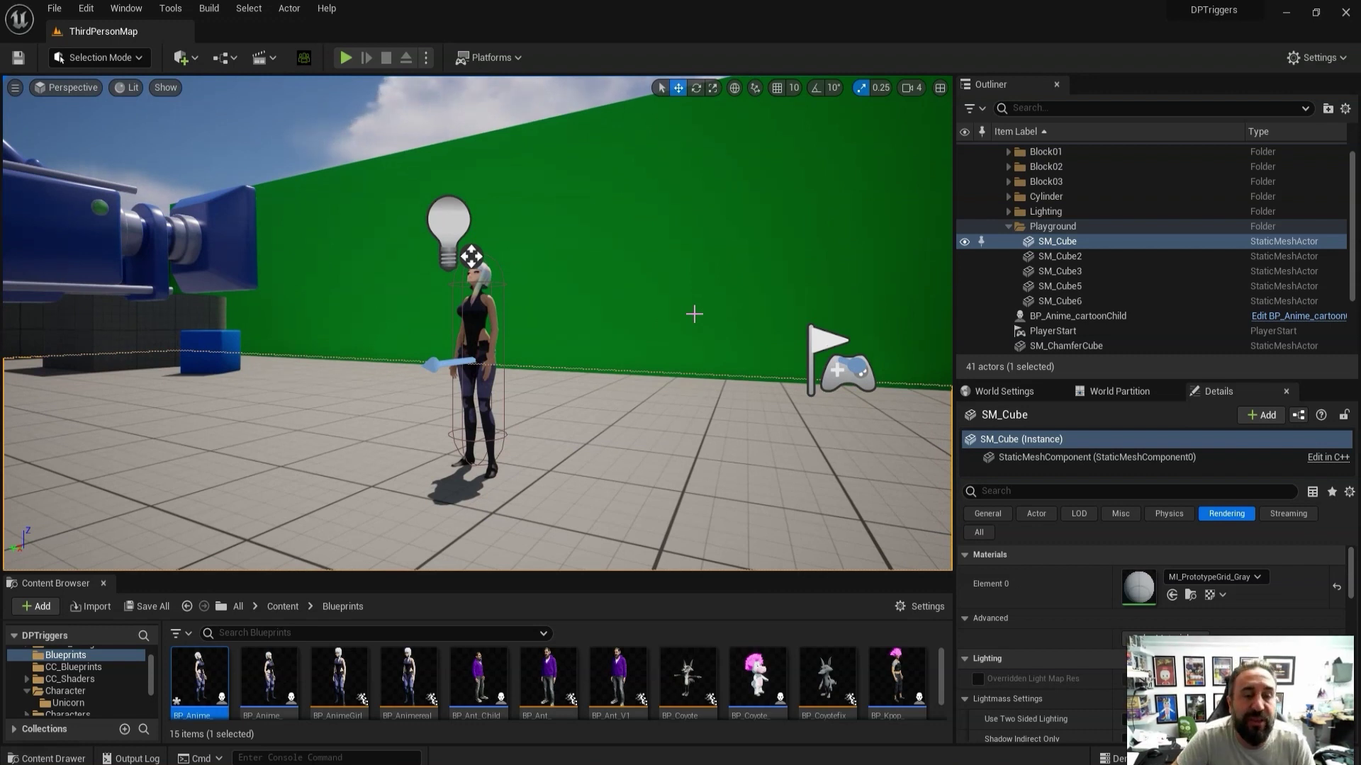
{"action": "mouse_move", "coordinate": [634, 308]}
{"action": "left_mouse_down"}
{"action": "mouse_move", "coordinate": [614, 308]}
{"action": "mouse_move", "coordinate": [624, 310]}
{"action": "left_mouse_up"}
{"action": "right_click_drag", "start_coordinate": [541, 339], "coordinate": [502, 340]}
{"action": "left_click_drag", "start_coordinate": [588, 437], "coordinate": [644, 370]}
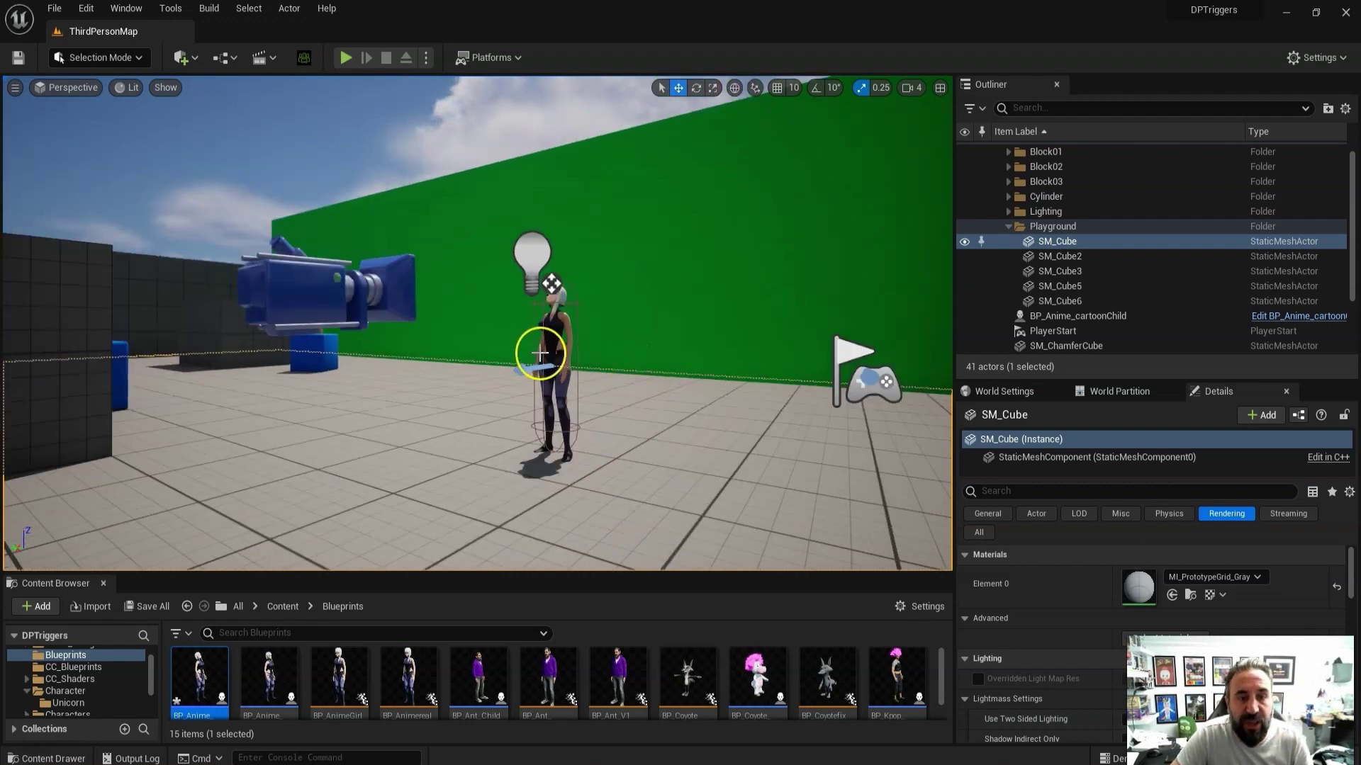
{"action": "left_click_drag", "start_coordinate": [547, 355], "coordinate": [464, 337]}
{"action": "right_click_drag", "start_coordinate": [464, 335], "coordinate": [451, 332]}
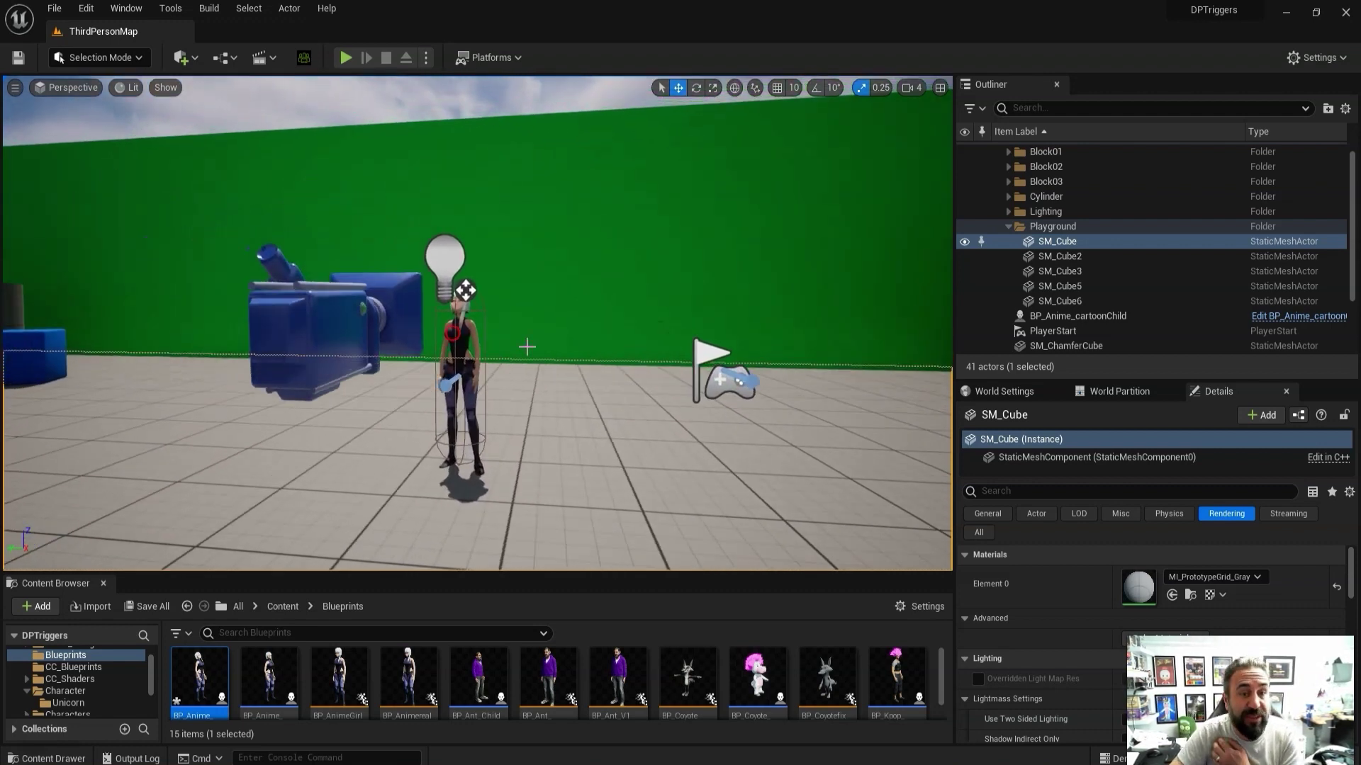
- Start playing the level in the editor and preview the character's body animations in front of the green wall
{"action": "key", "text": "alt+p"}
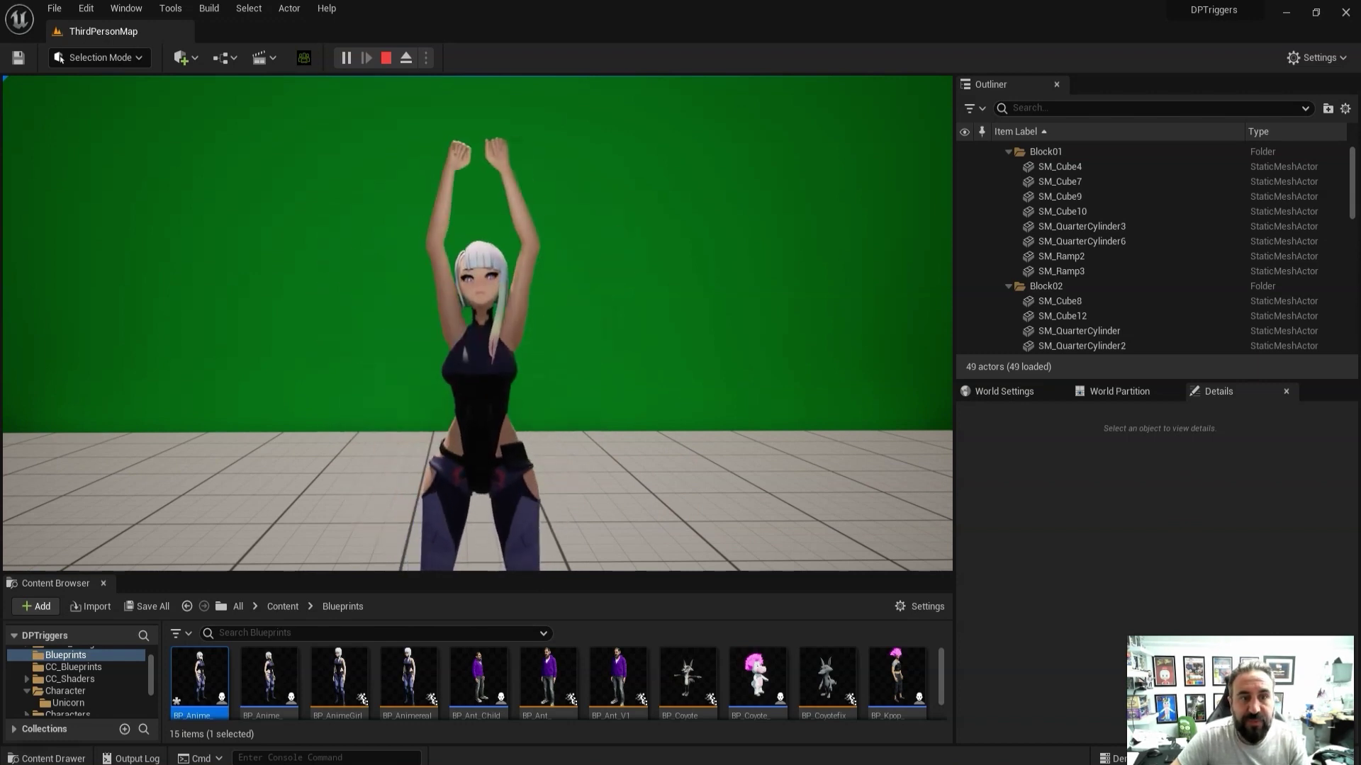
{"action": "left_click", "coordinate": [459, 290]}
{"action": "left_click", "coordinate": [704, 312]}
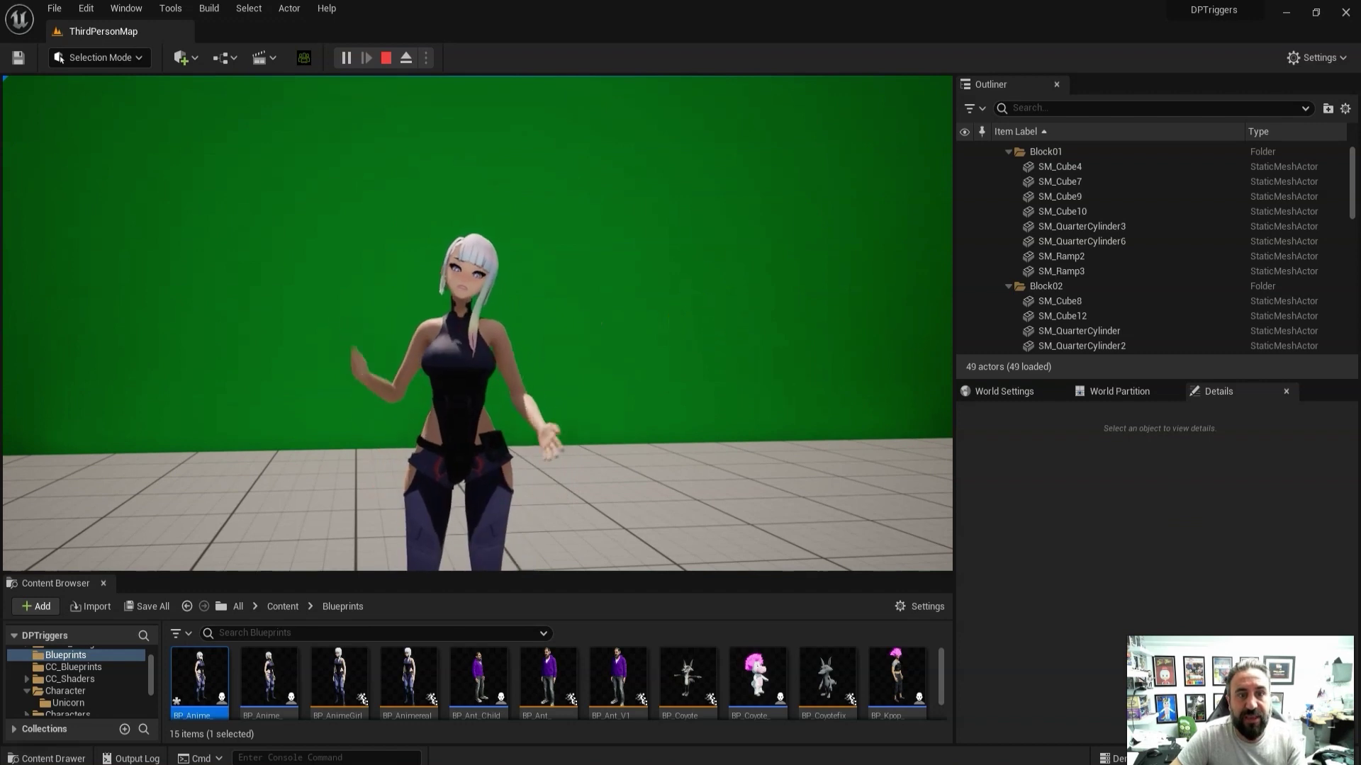
{"action": "left_click_drag", "start_coordinate": [694, 320], "coordinate": [688, 355]}
{"action": "key", "text": "1"}
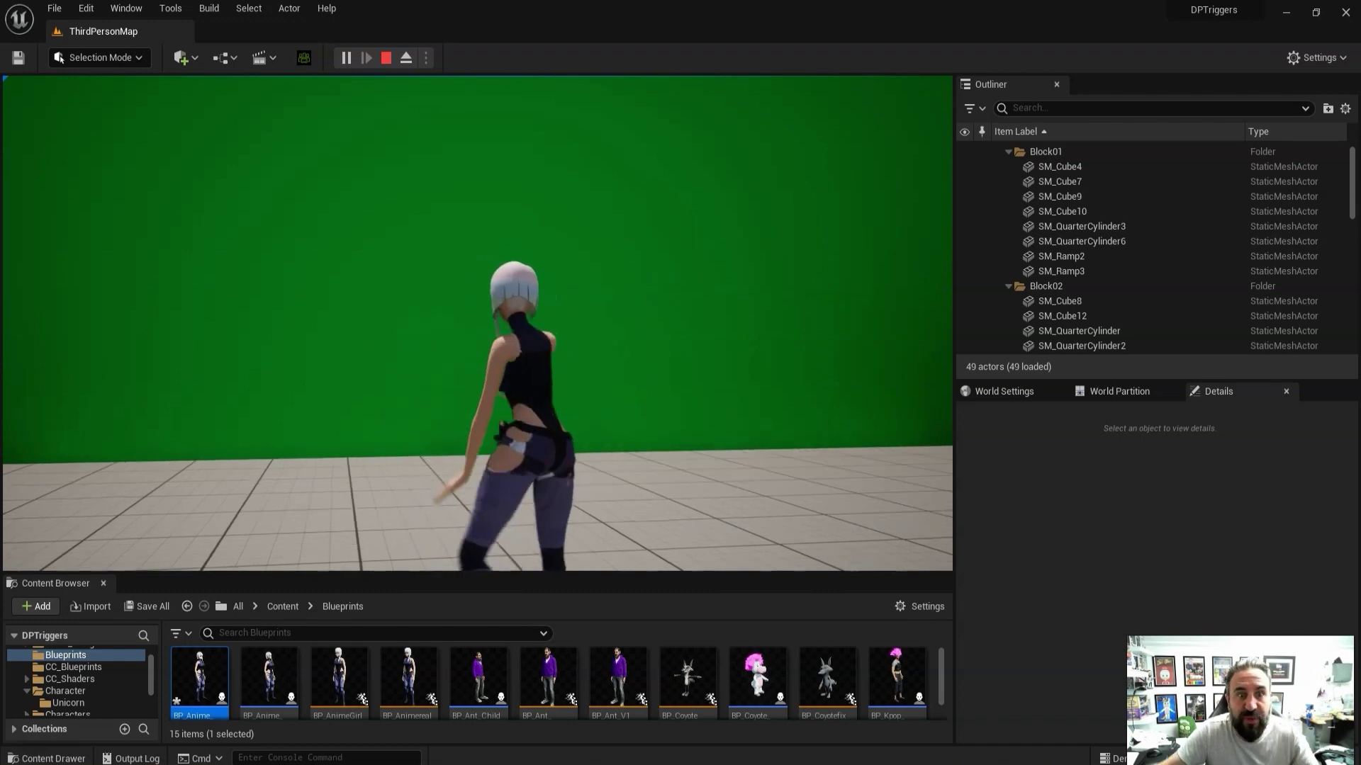
{"action": "left_click_drag", "start_coordinate": [683, 331], "coordinate": [665, 312]}
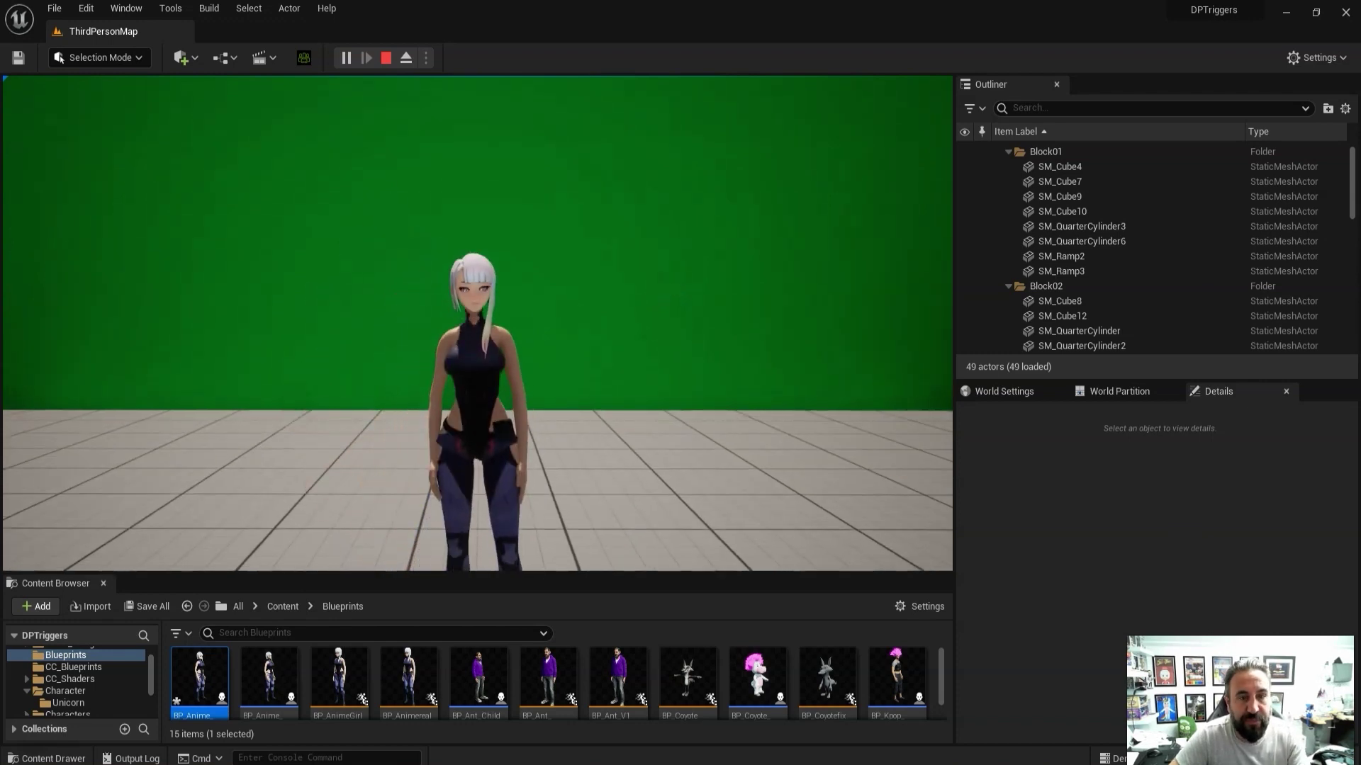
{"action": "left_click_drag", "start_coordinate": [693, 312], "coordinate": [693, 317]}
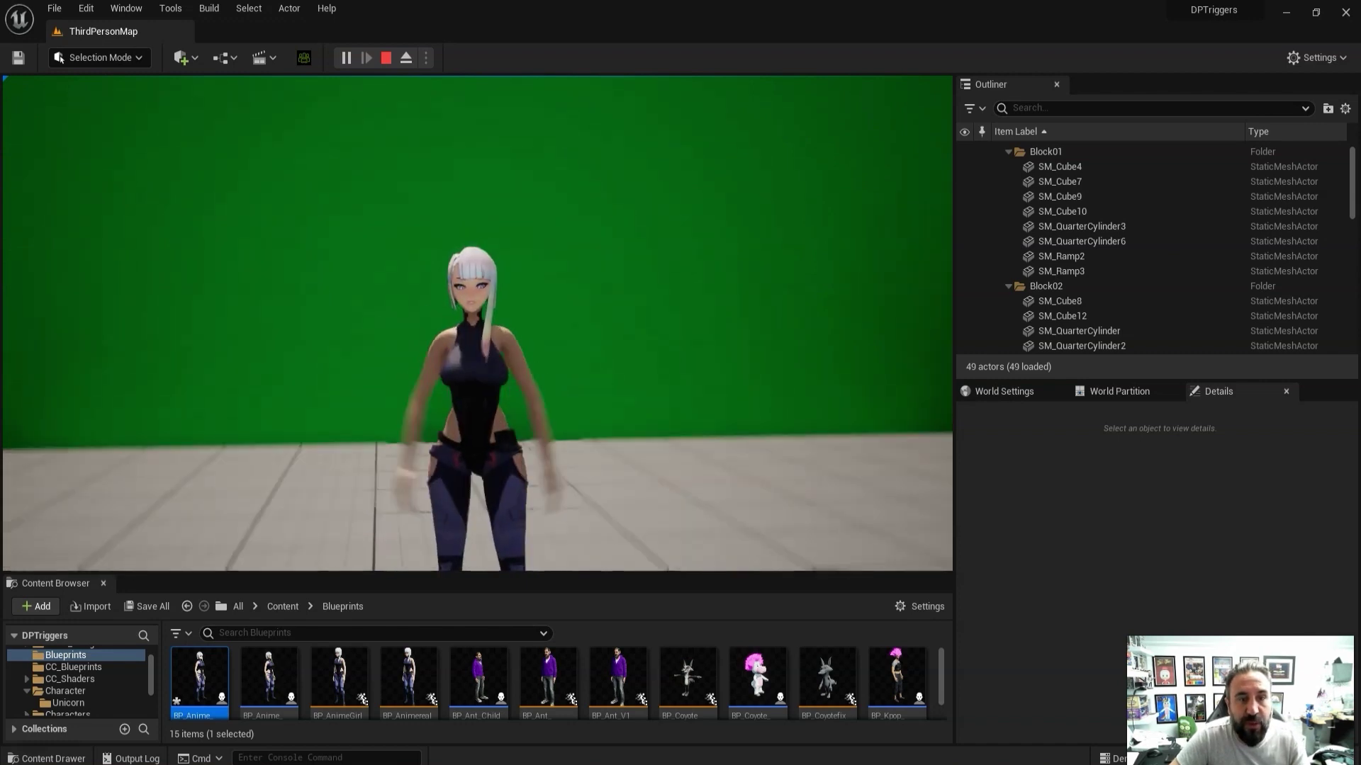
{"action": "left_click_drag", "start_coordinate": [568, 304], "coordinate": [948, 272]}
{"action": "key", "text": "space"}
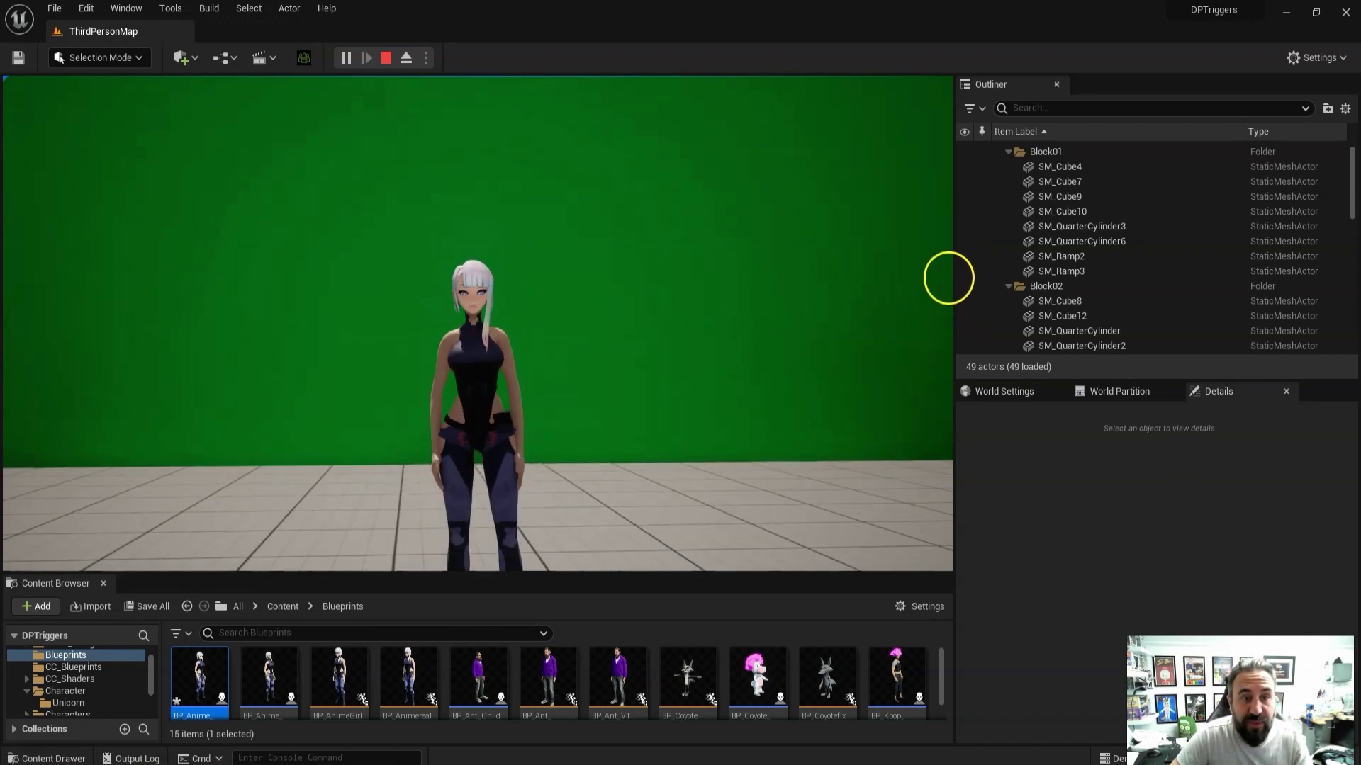
{"action": "left_click_drag", "start_coordinate": [948, 263], "coordinate": [801, 287]}
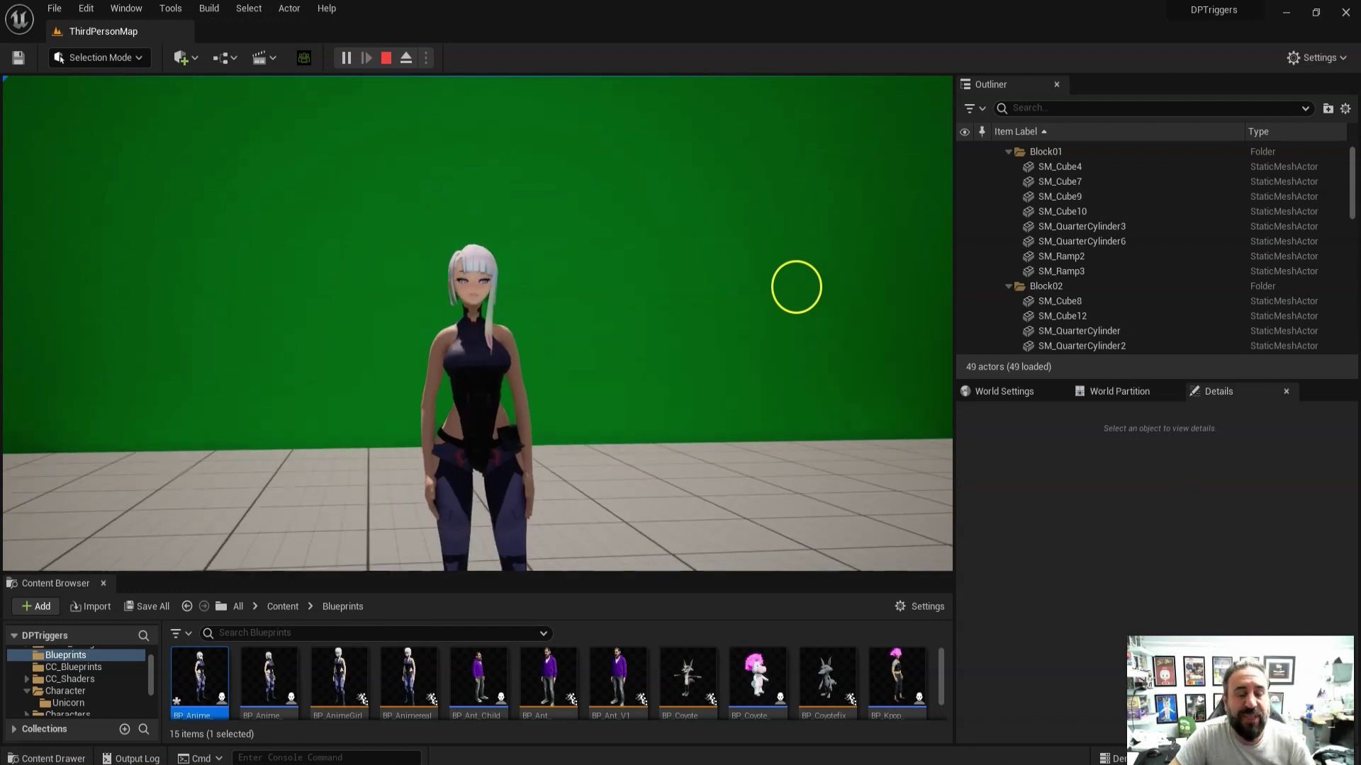
{"action": "scroll", "coordinate": [795, 286], "scroll_direction": "up", "scroll_amount": 3}
{"action": "scroll", "coordinate": [796, 285], "scroll_direction": "down", "scroll_amount": 2}
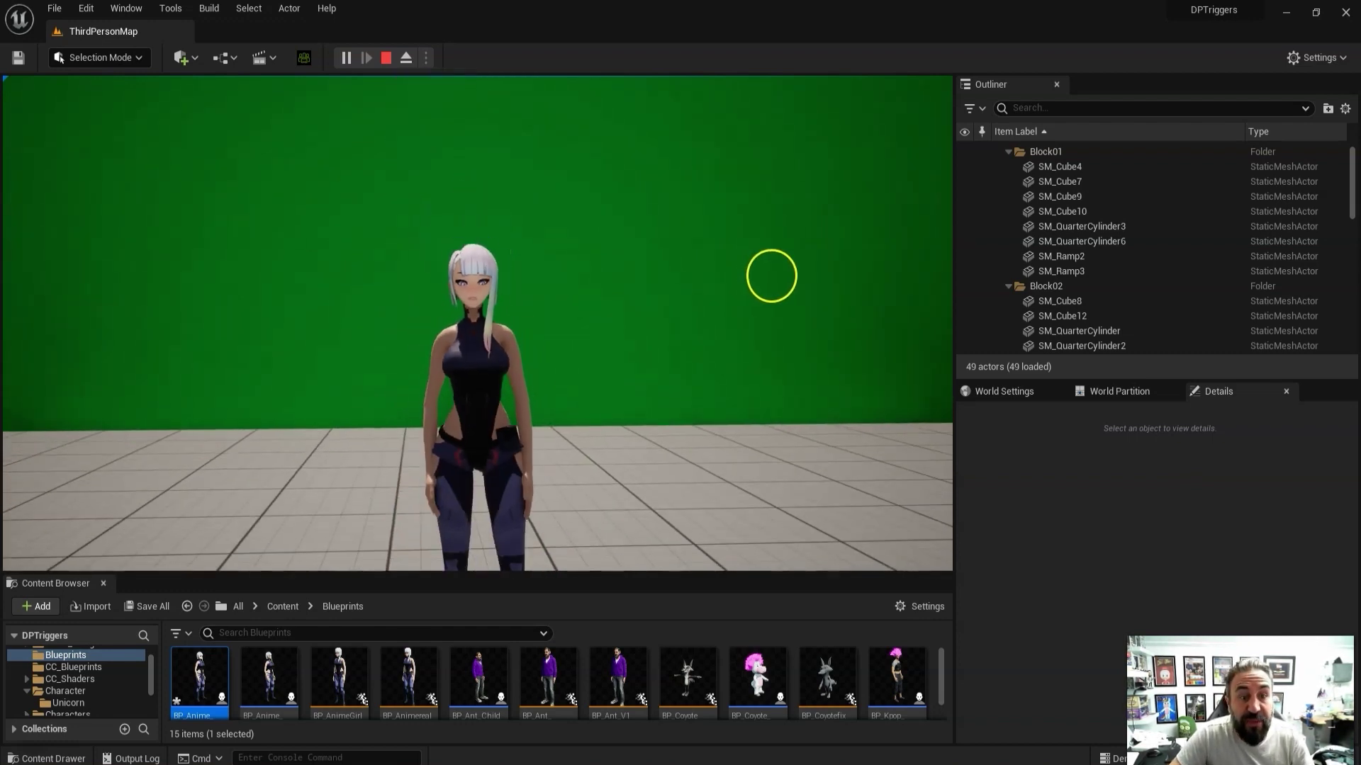
- Test the character's movement by jumping and running around the level's blocks and back to the green wall
{"action": "key", "text": "space"}
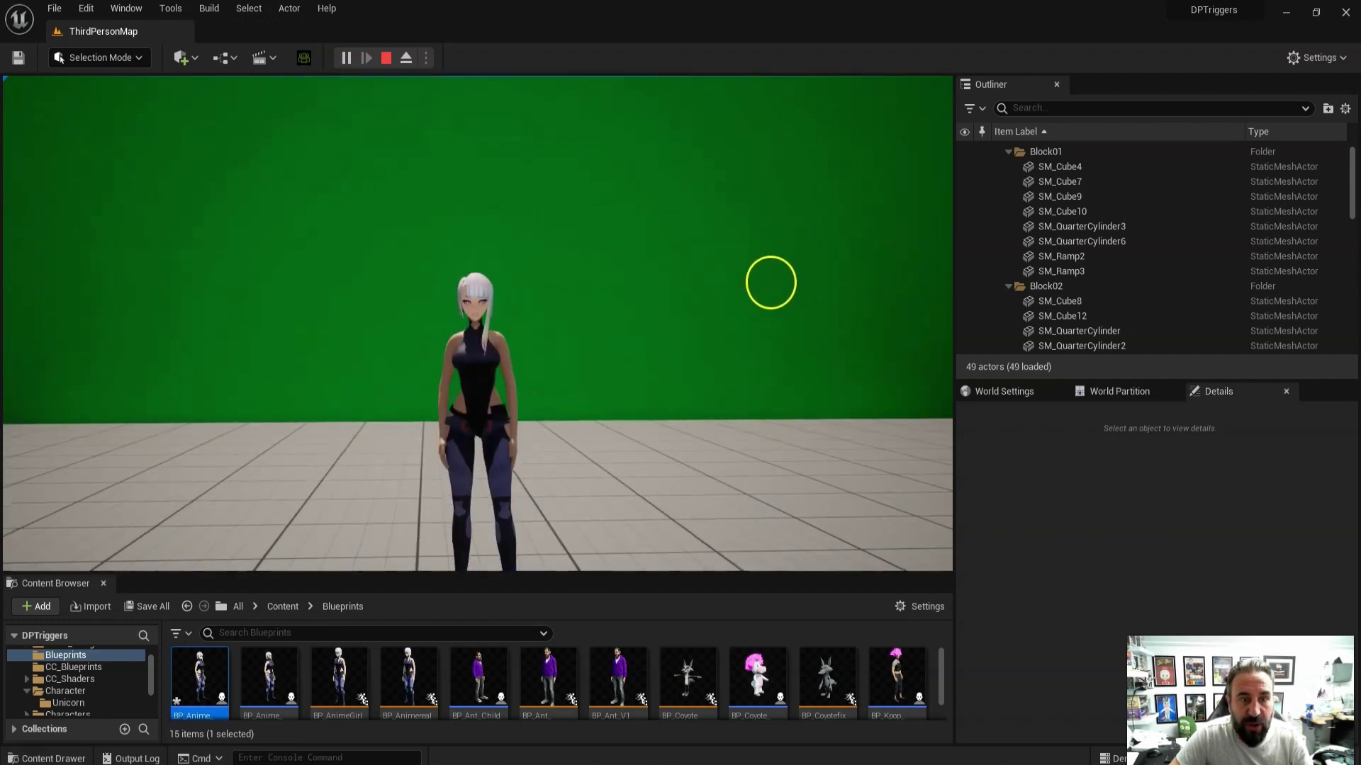
{"action": "key", "text": "s"}
{"action": "key", "text": "w"}
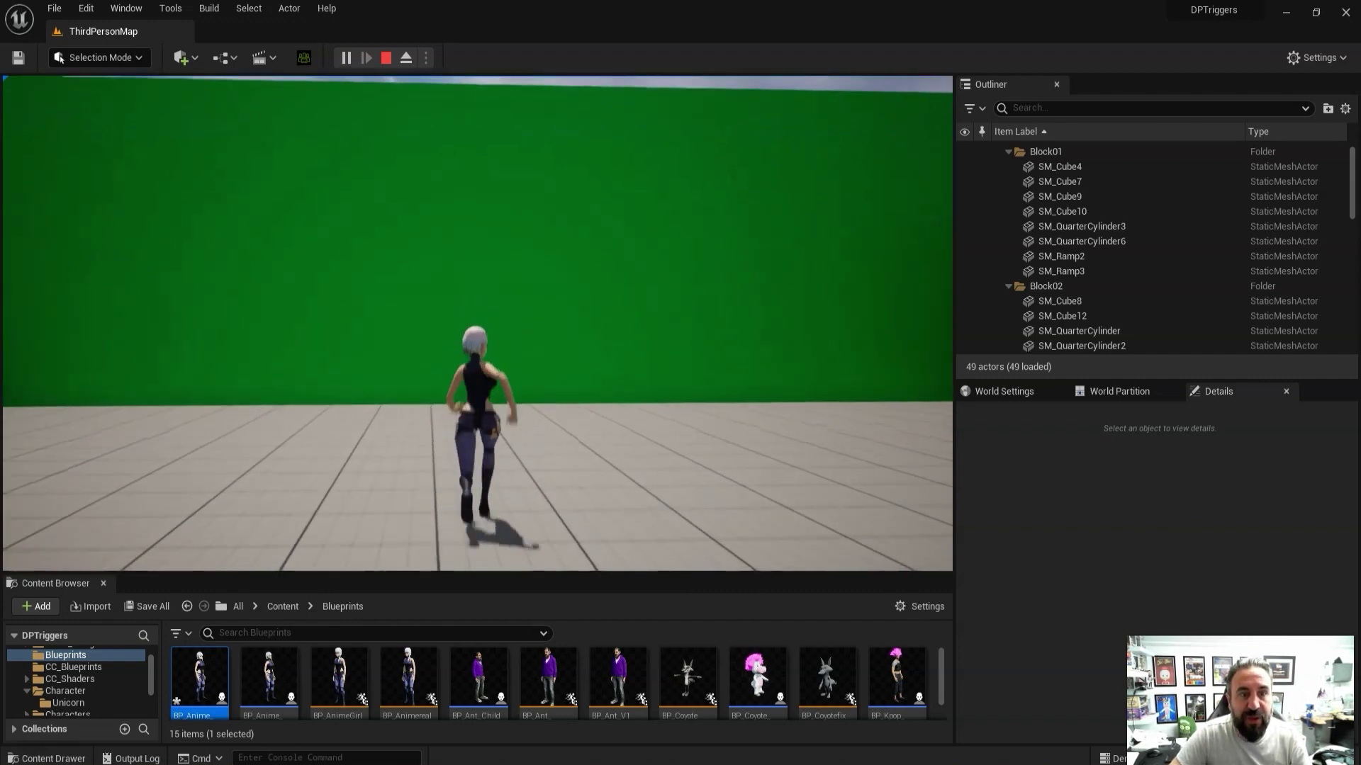
{"action": "left_click_drag", "start_coordinate": [768, 282], "coordinate": [898, 310]}
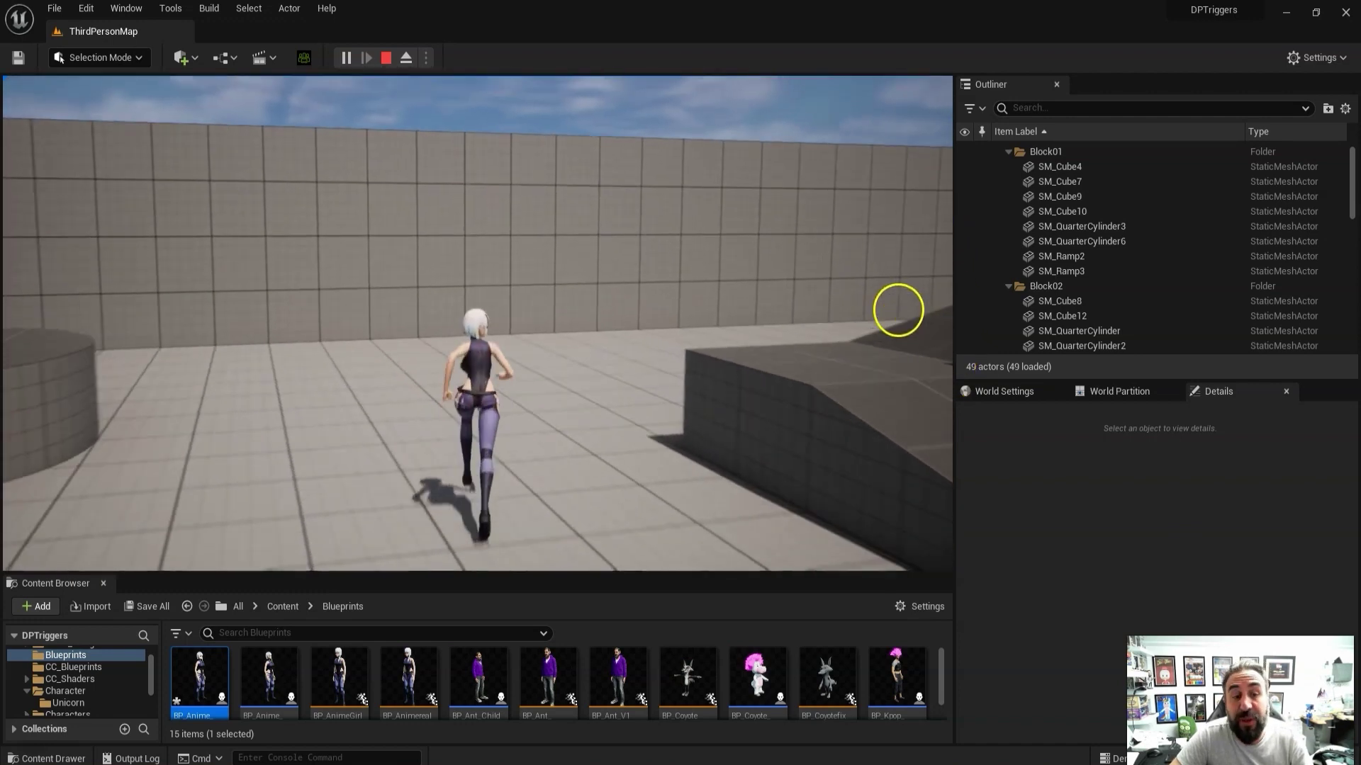
{"action": "key", "text": "s"}
{"action": "key", "text": "space"}
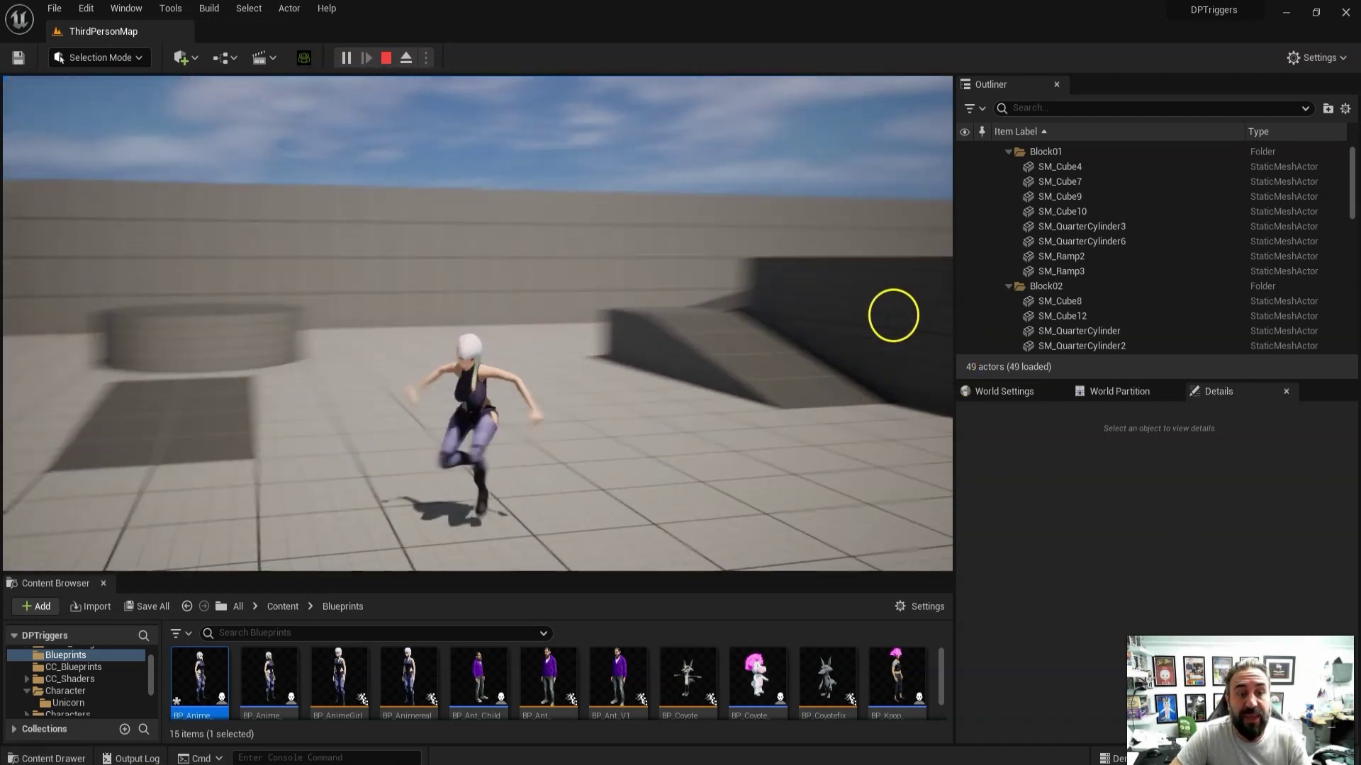
{"action": "left_click_drag", "start_coordinate": [893, 315], "coordinate": [950, 370]}
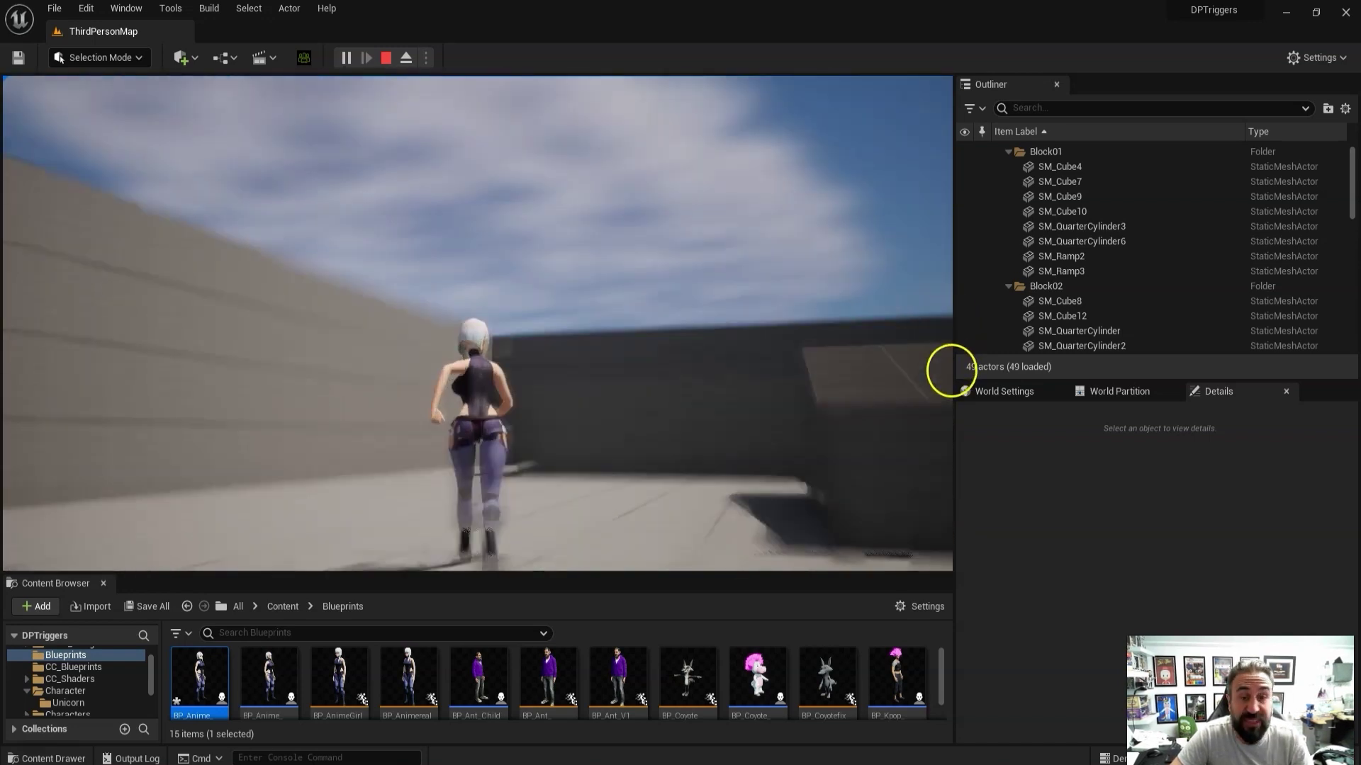
{"action": "key", "text": "d"}
{"action": "key", "text": "s"}
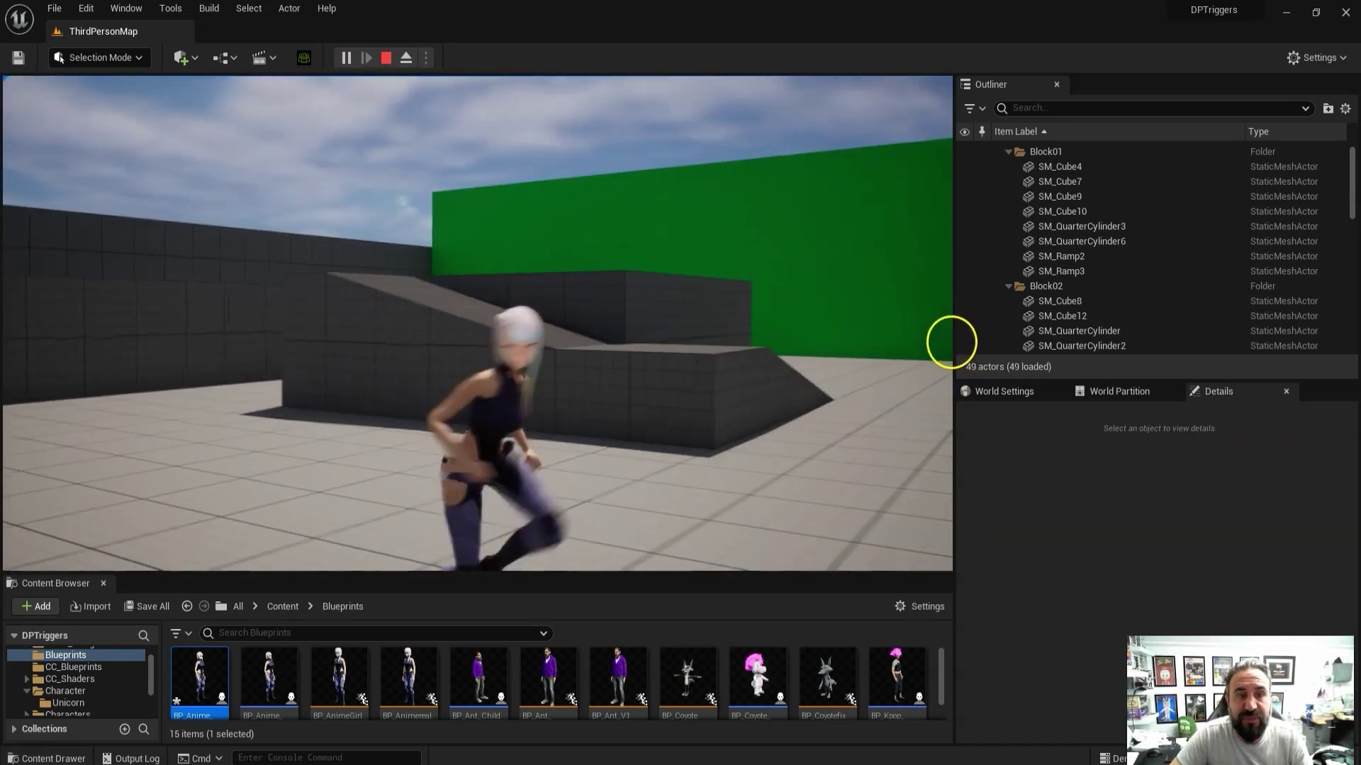
{"action": "key", "text": "d"}
{"action": "key", "text": "a"}
{"action": "key", "text": "w"}
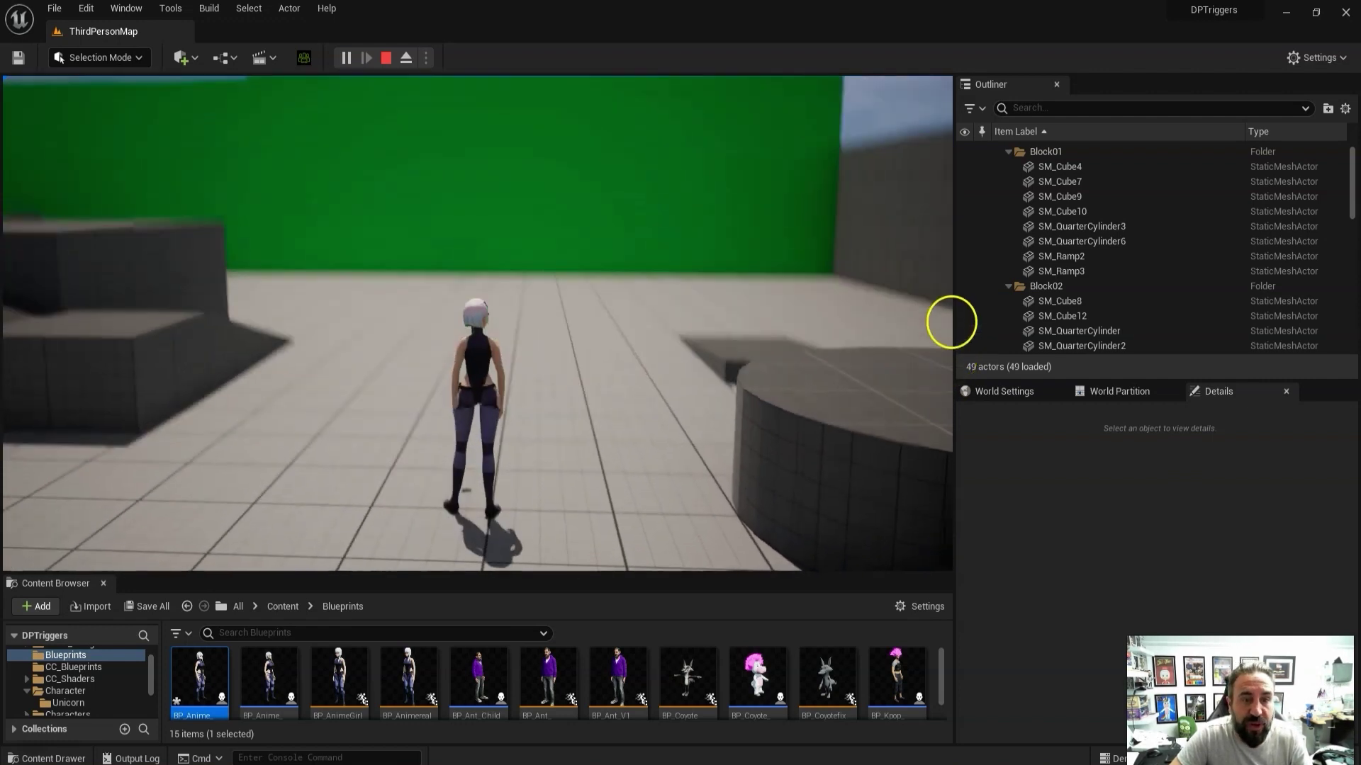
{"action": "key", "text": "s"}
{"action": "key", "text": "w"}
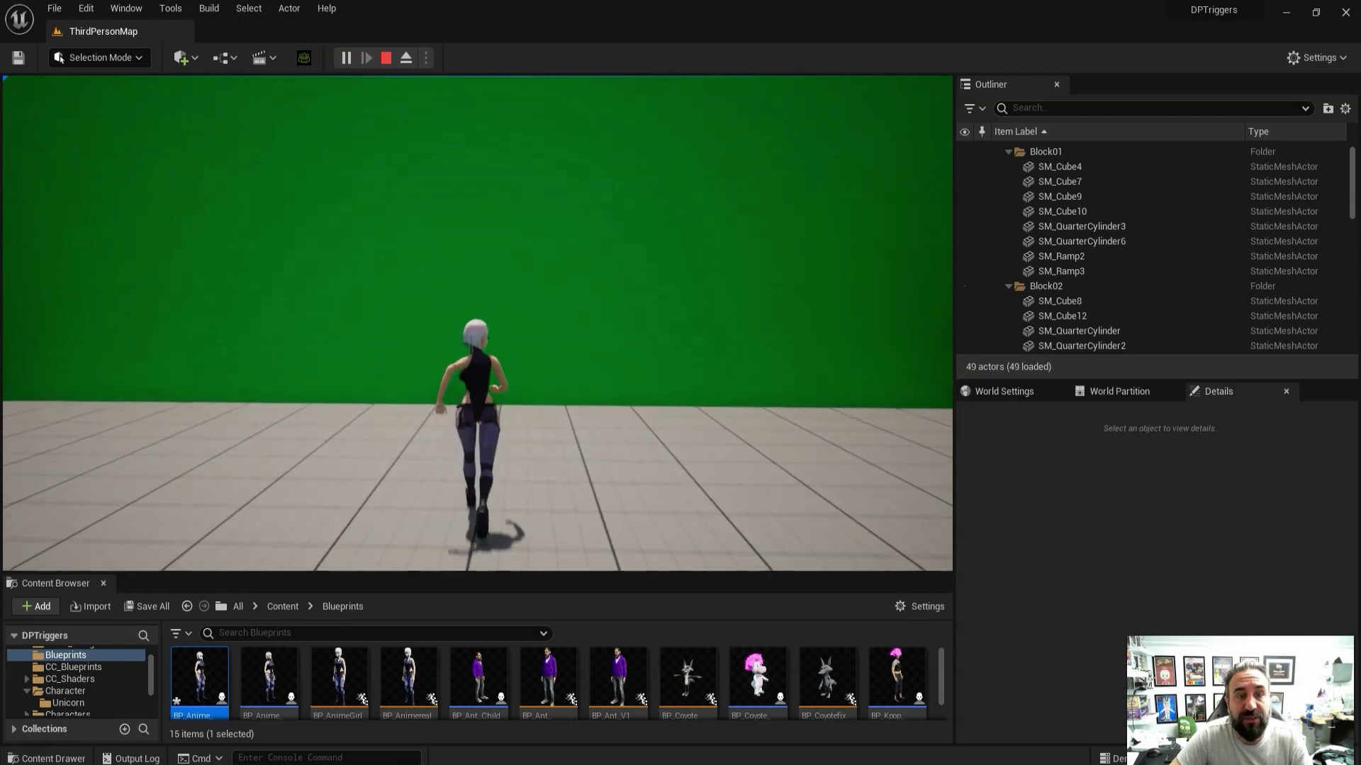
{"action": "key", "text": "w"}
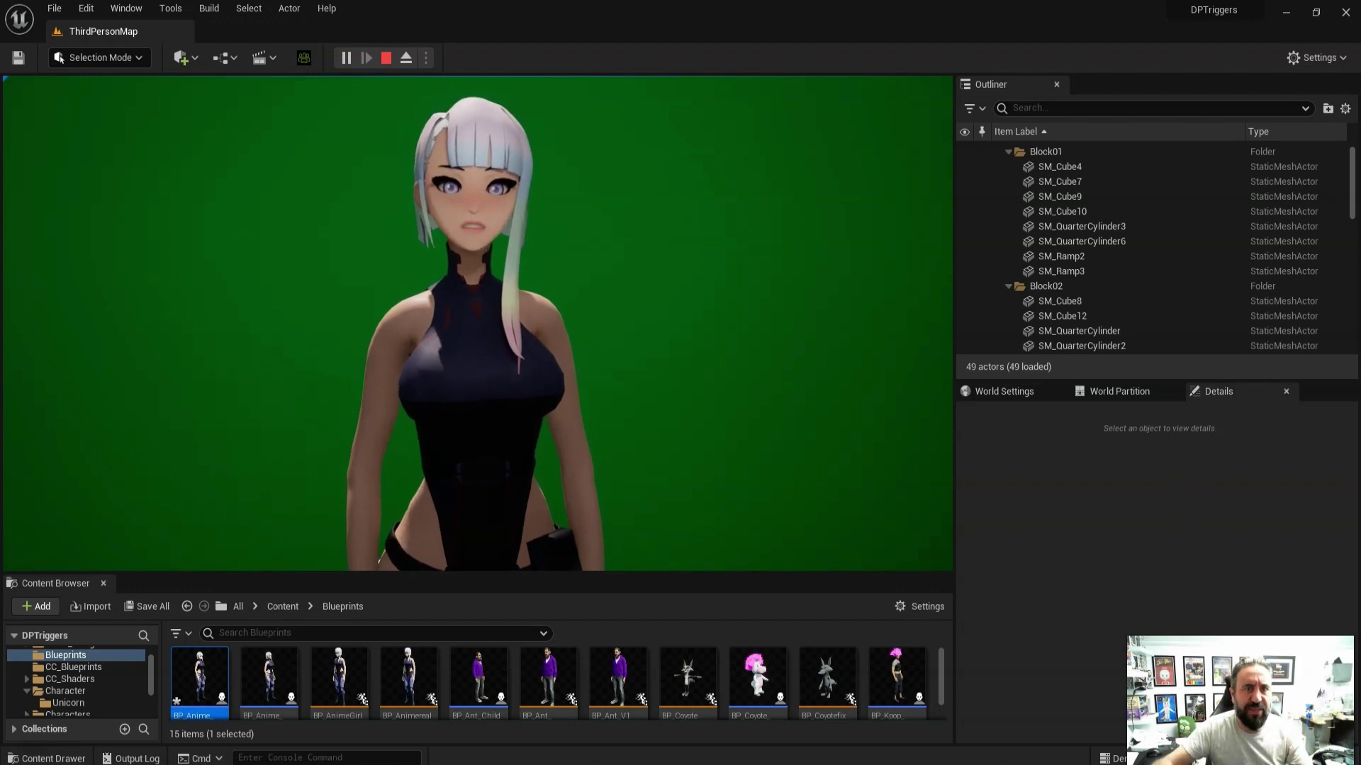
- Check the character in close-up and from farther back, and end the play session
{"action": "left_click", "coordinate": [913, 405]}
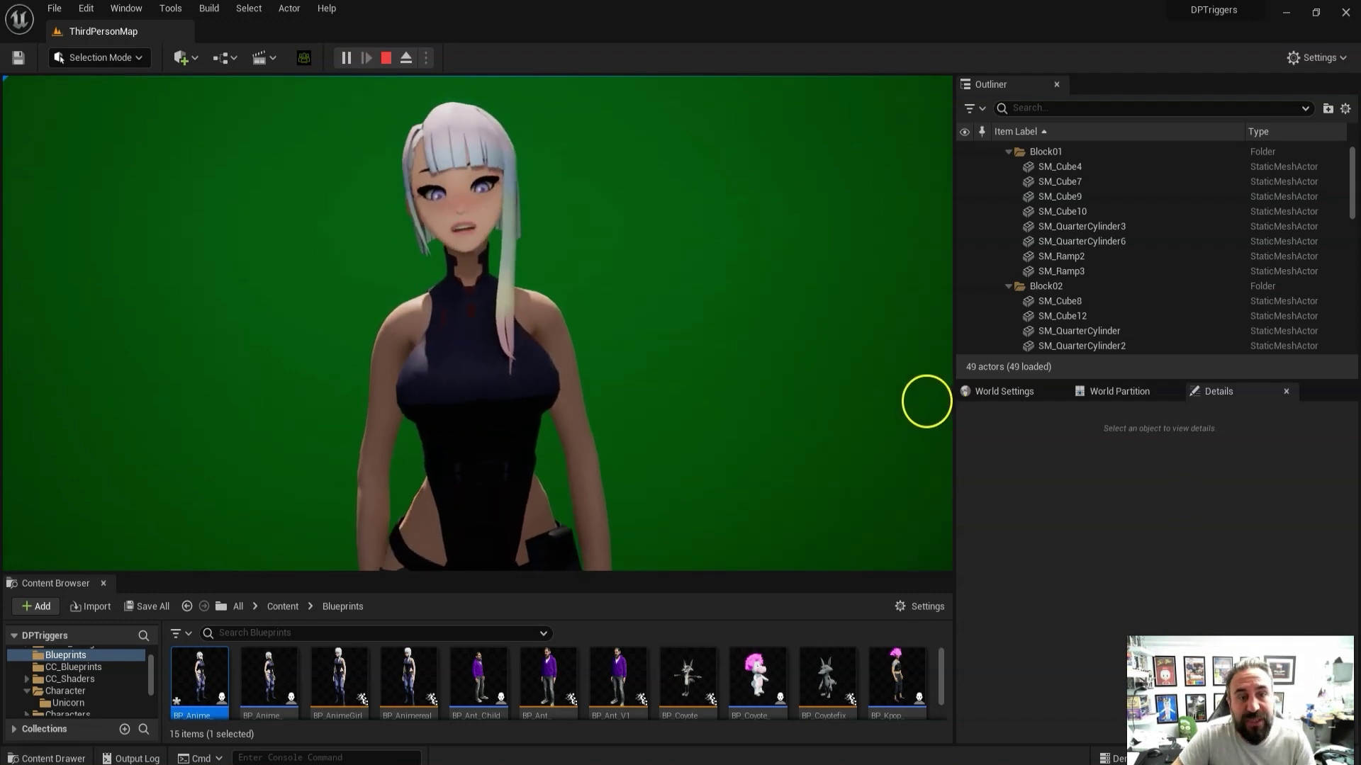
{"action": "key", "text": "s"}
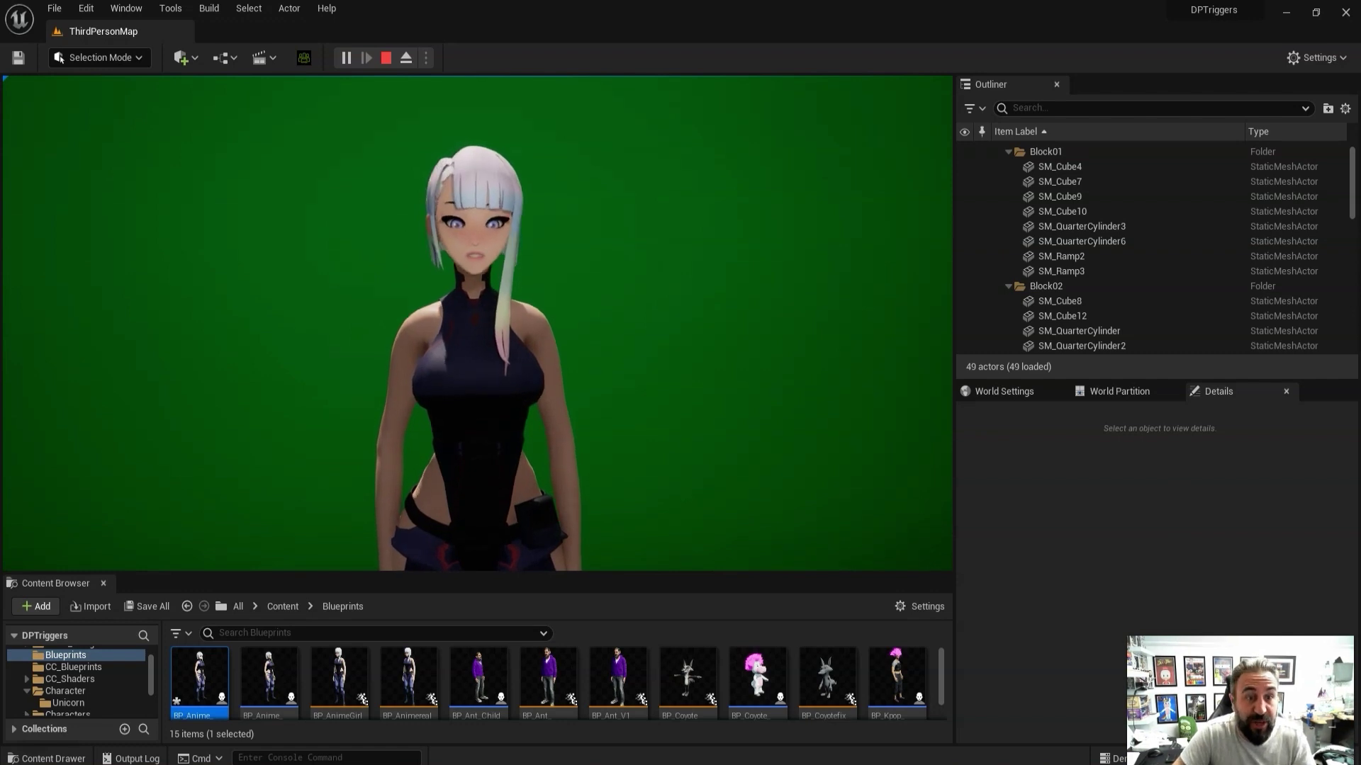
{"action": "left_click", "coordinate": [882, 412]}
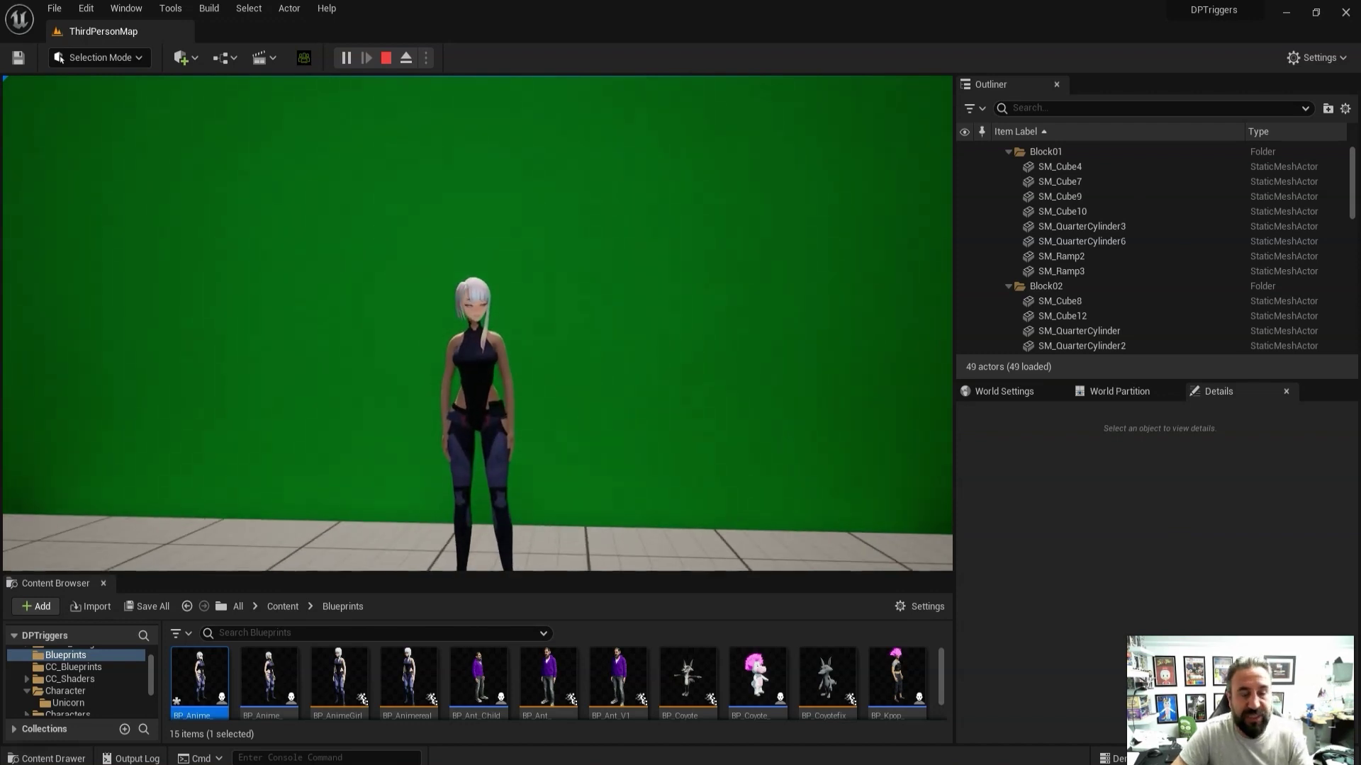
{"action": "key", "text": "Escape"}
{"action": "scroll", "coordinate": [704, 386], "scroll_direction": "down", "scroll_amount": 5}
{"action": "left_click_drag", "start_coordinate": [472, 314], "coordinate": [454, 340]}
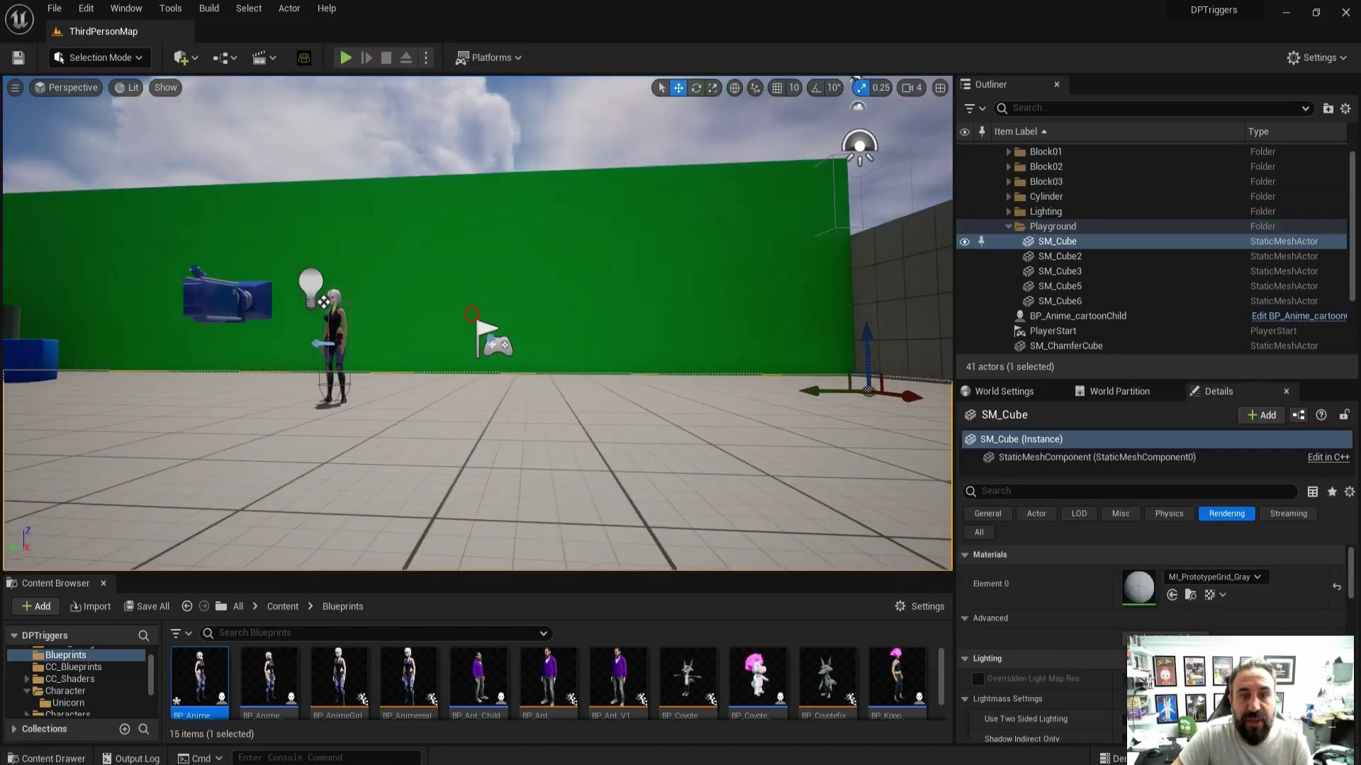
{"action": "right_click_drag", "start_coordinate": [471, 314], "coordinate": [266, 240]}
{"action": "scroll", "coordinate": [591, 448], "scroll_direction": "up", "scroll_amount": 4}
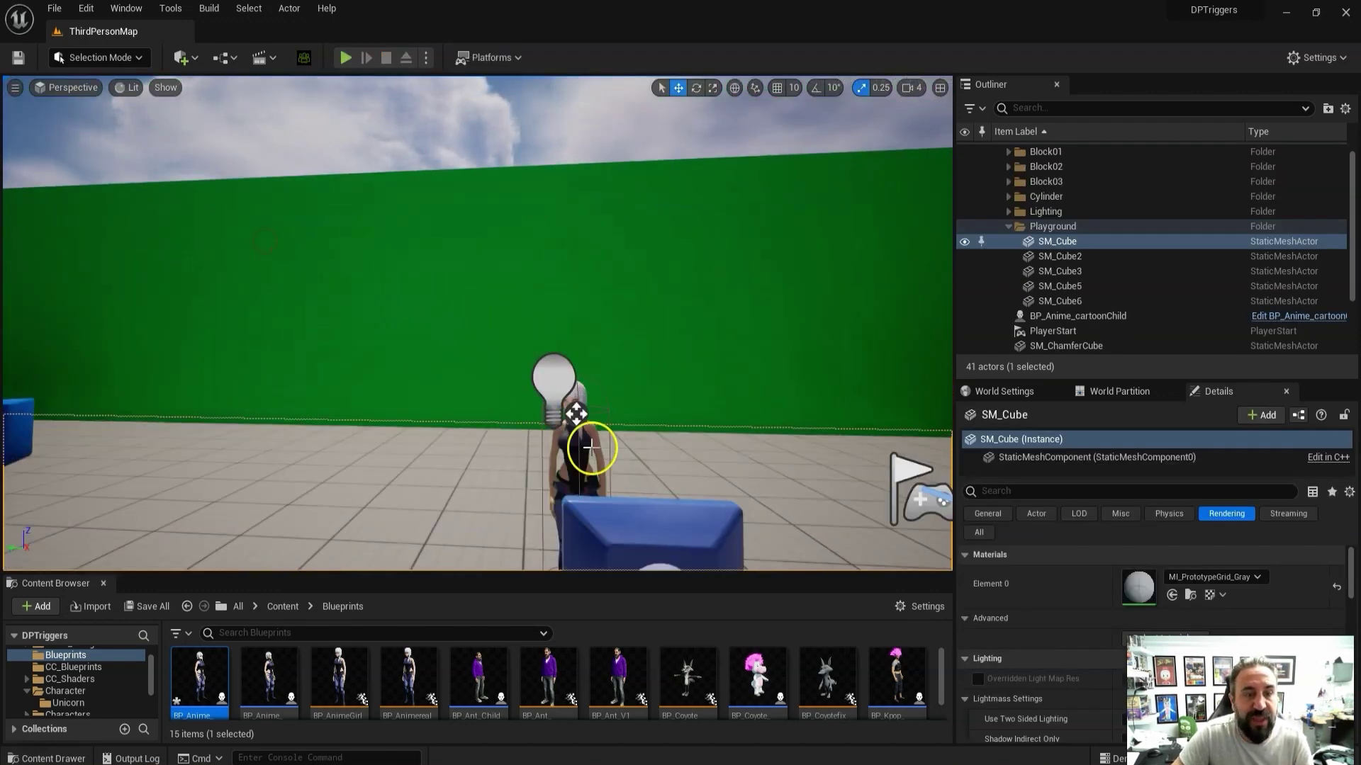
- Open the RuralAustralia_Example_01 map from the project's Content/RuralAustralia/Maps folder
{"action": "left_click", "coordinate": [280, 607]}
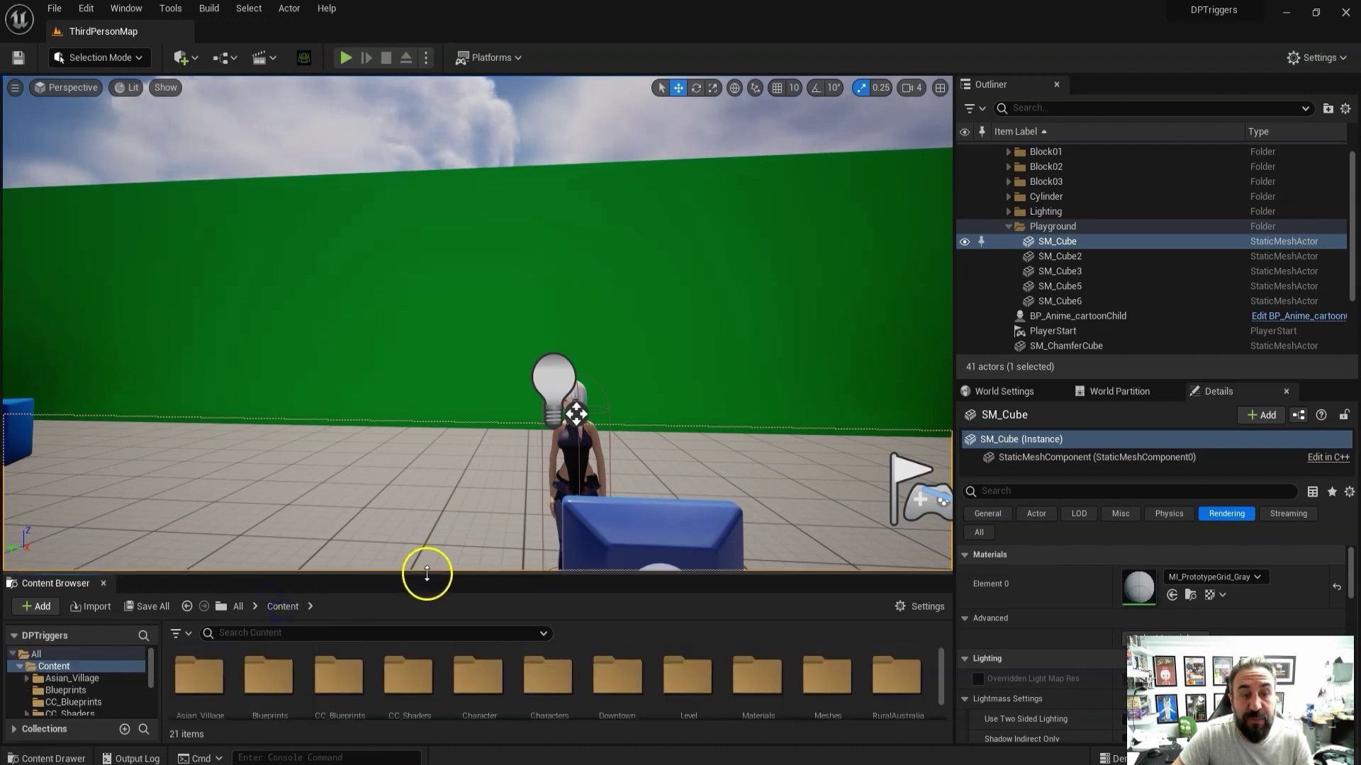
{"action": "left_click_drag", "start_coordinate": [427, 573], "coordinate": [437, 444]}
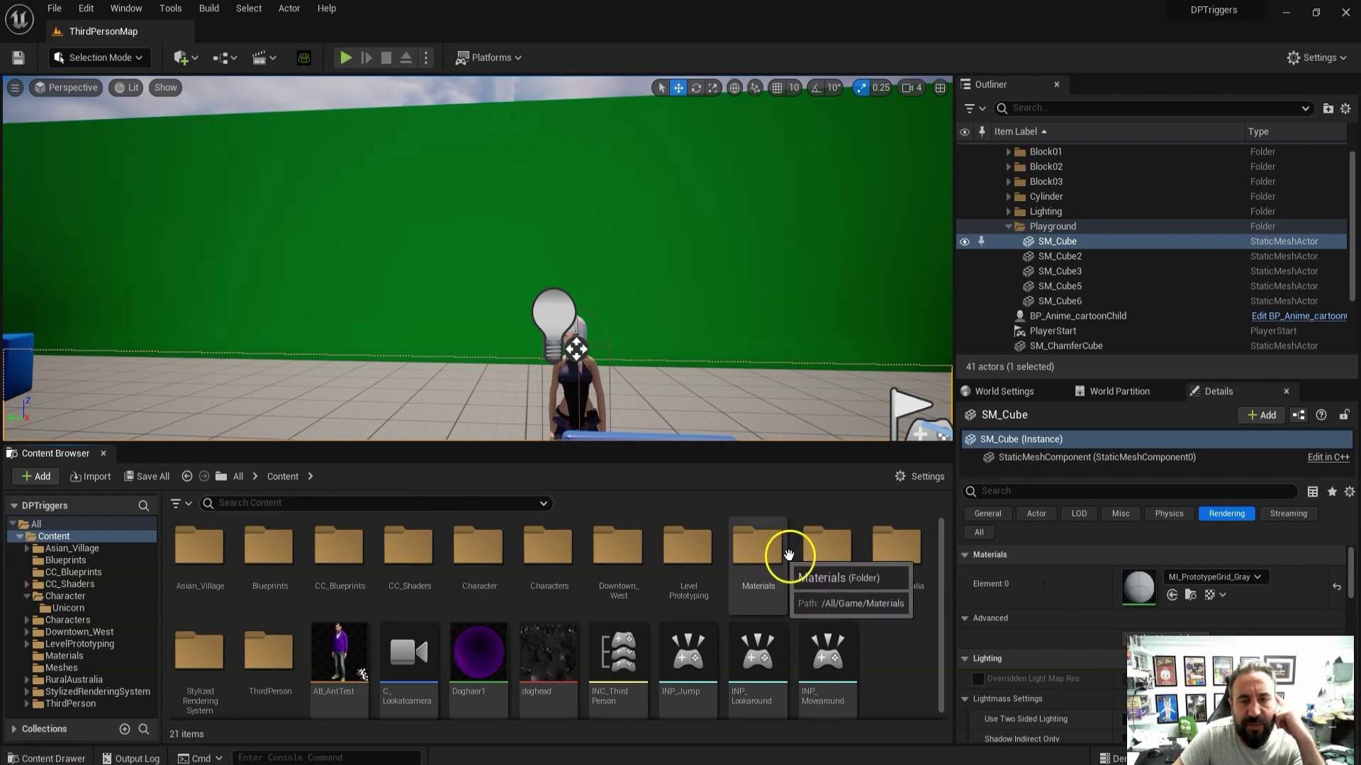
{"action": "double_click", "coordinate": [911, 562]}
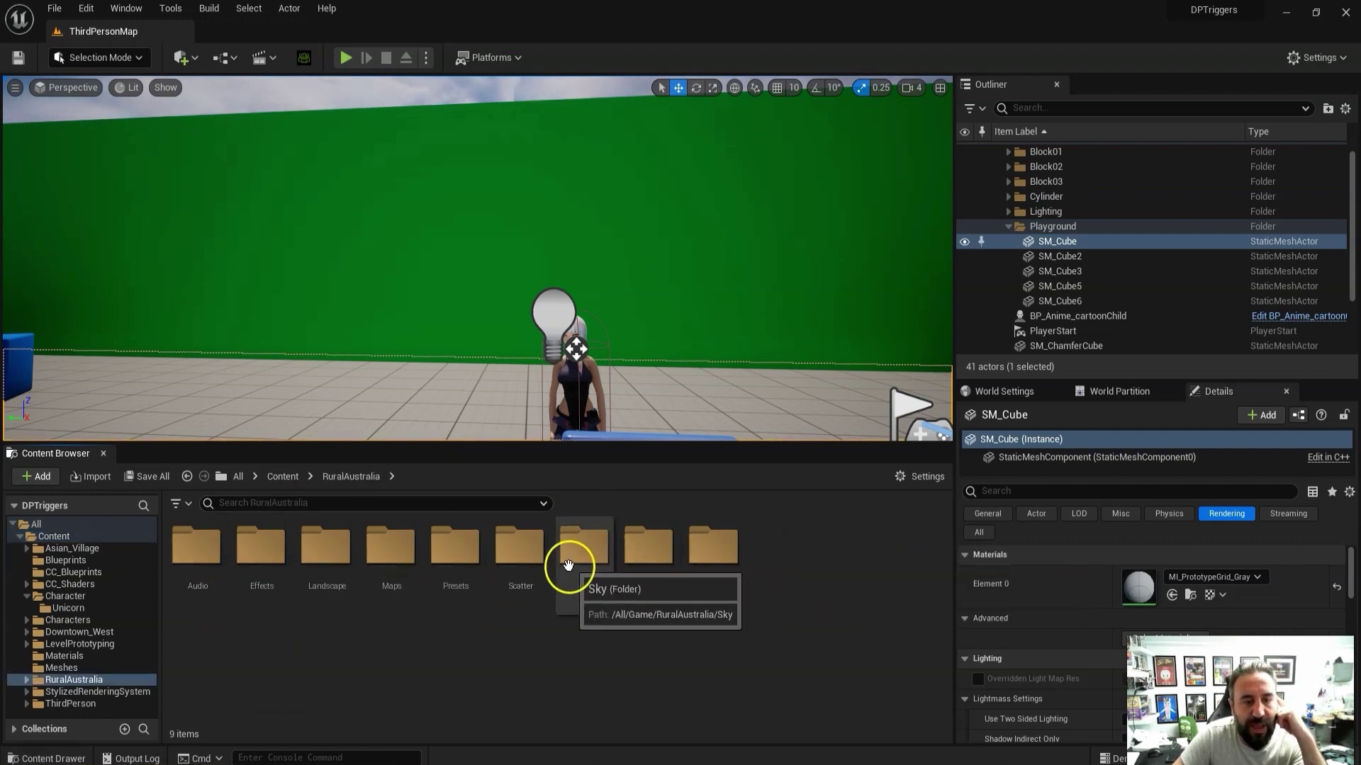
{"action": "double_click", "coordinate": [404, 554]}
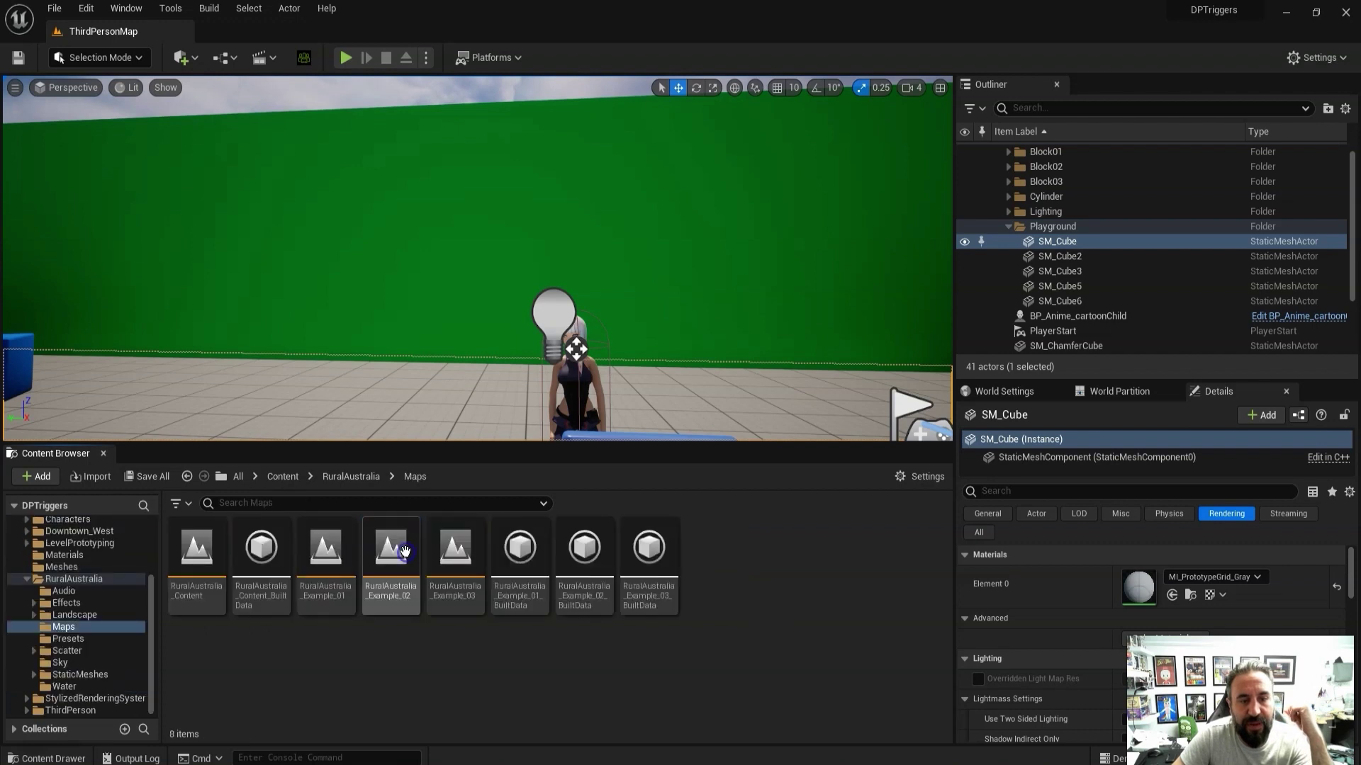
{"action": "double_click", "coordinate": [324, 556]}
{"action": "left_click", "coordinate": [746, 566]}
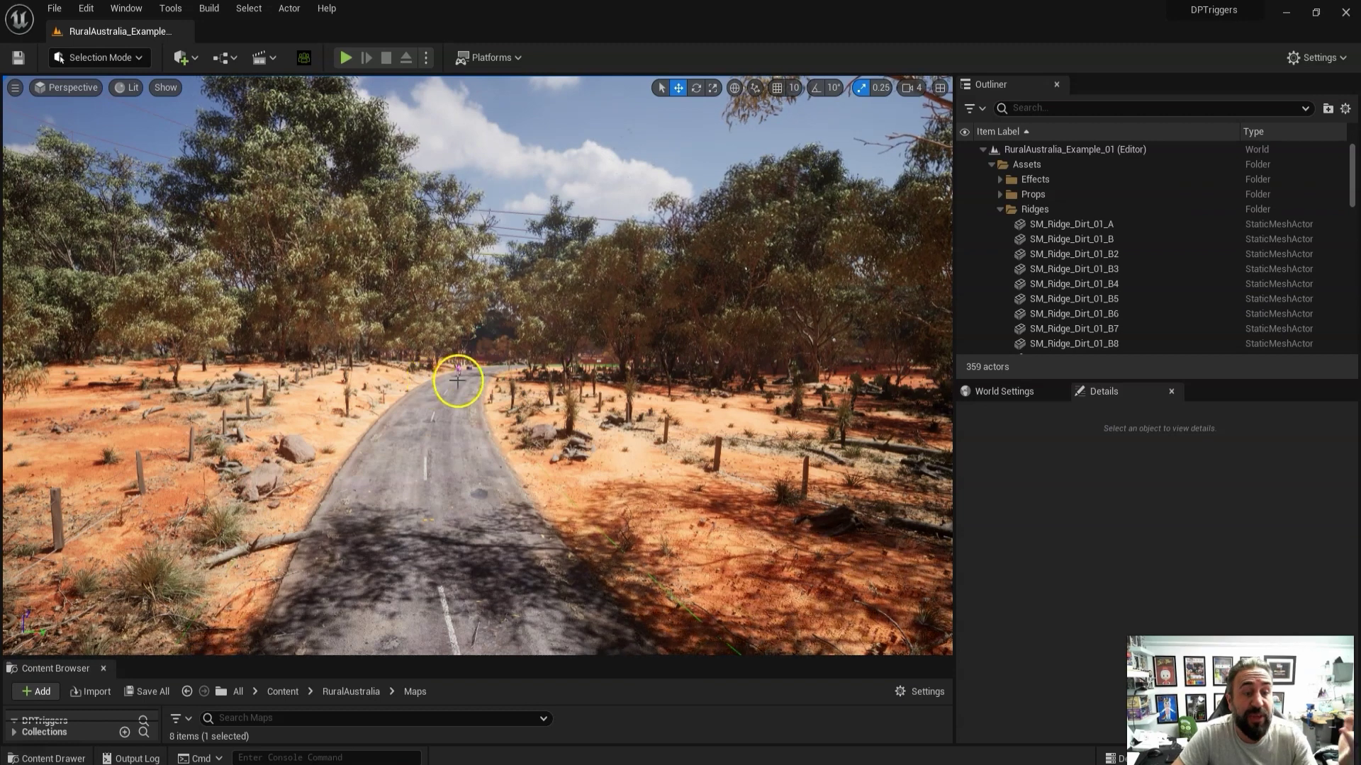
- Delete the BP_Coyote_Child3 and BP_Anime_Third characters from the road level
{"action": "scroll", "coordinate": [454, 379], "scroll_direction": "up", "scroll_amount": 3}
{"action": "left_click", "coordinate": [459, 368]}
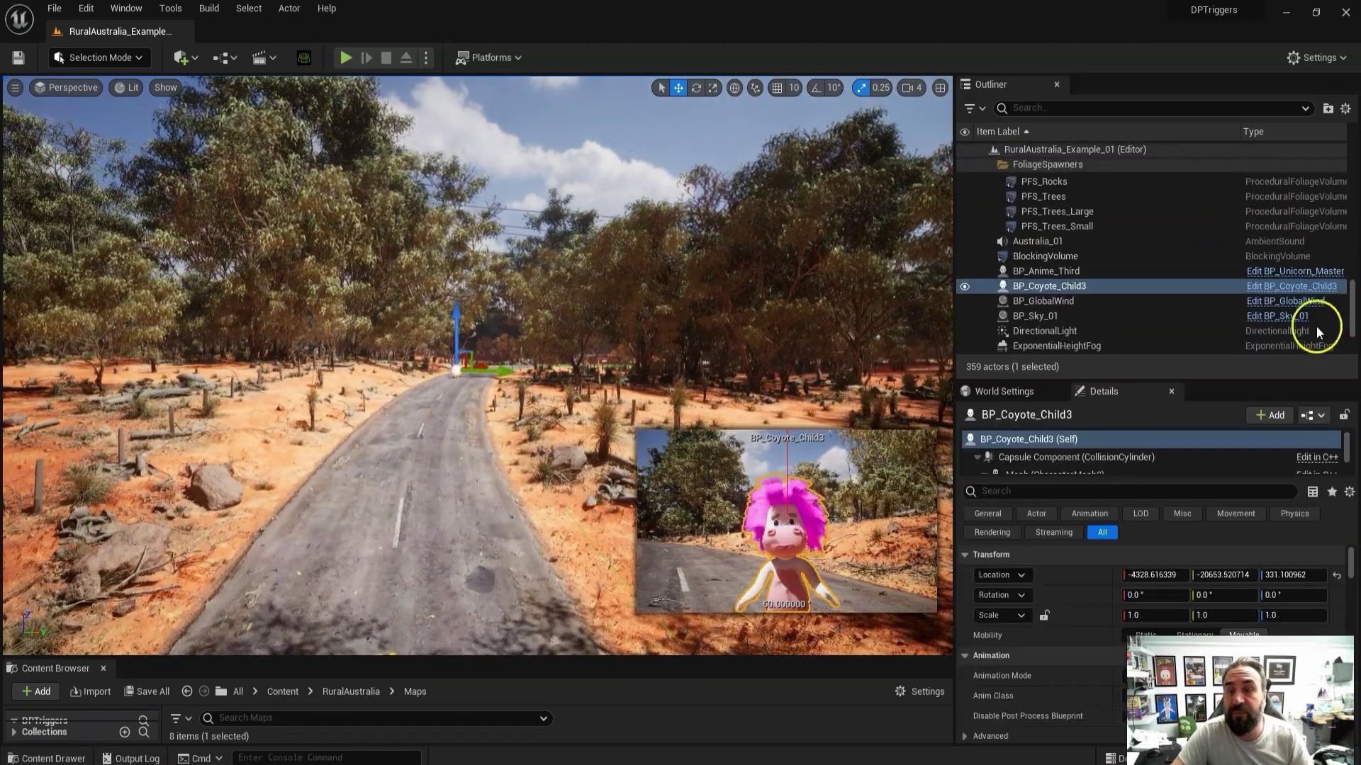
{"action": "double_click", "coordinate": [1088, 291]}
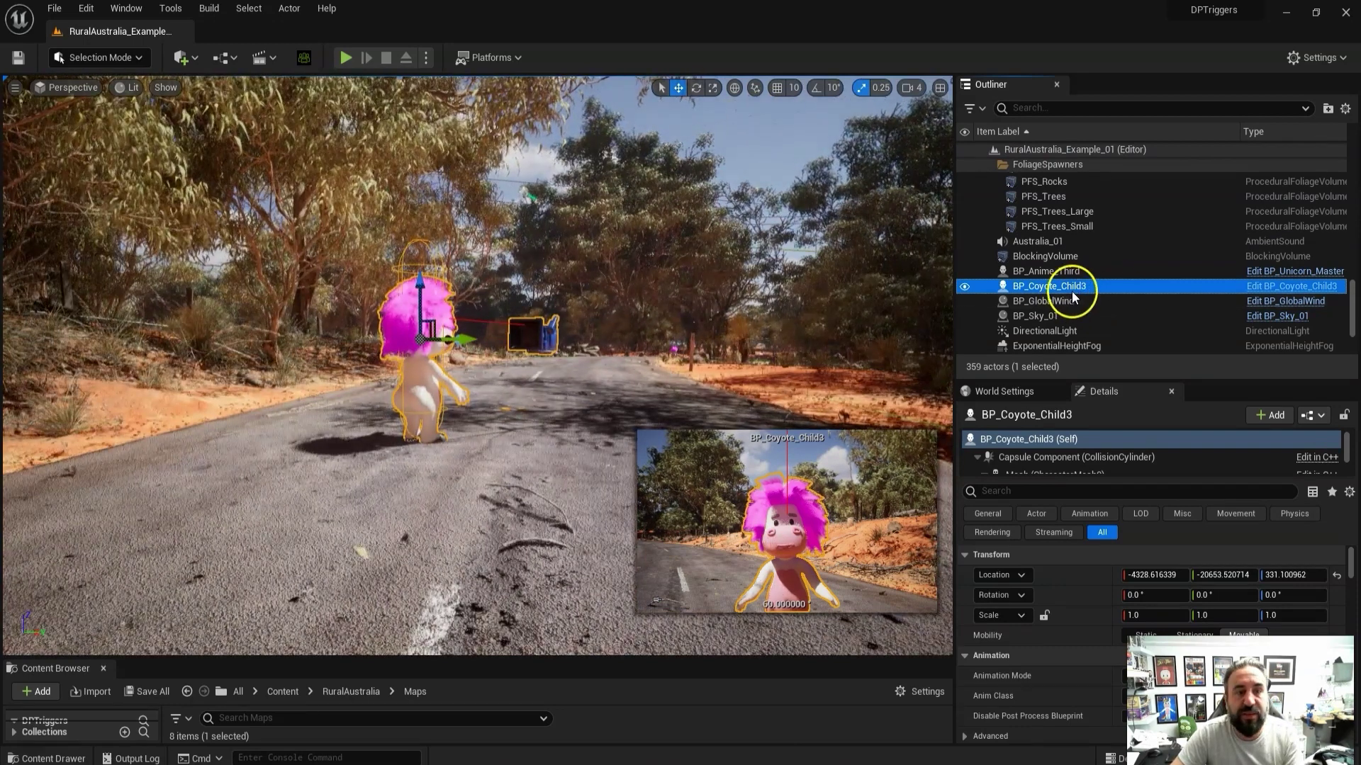
{"action": "key", "text": "Delete"}
{"action": "left_click", "coordinate": [1060, 273]}
{"action": "key", "text": "Delete"}
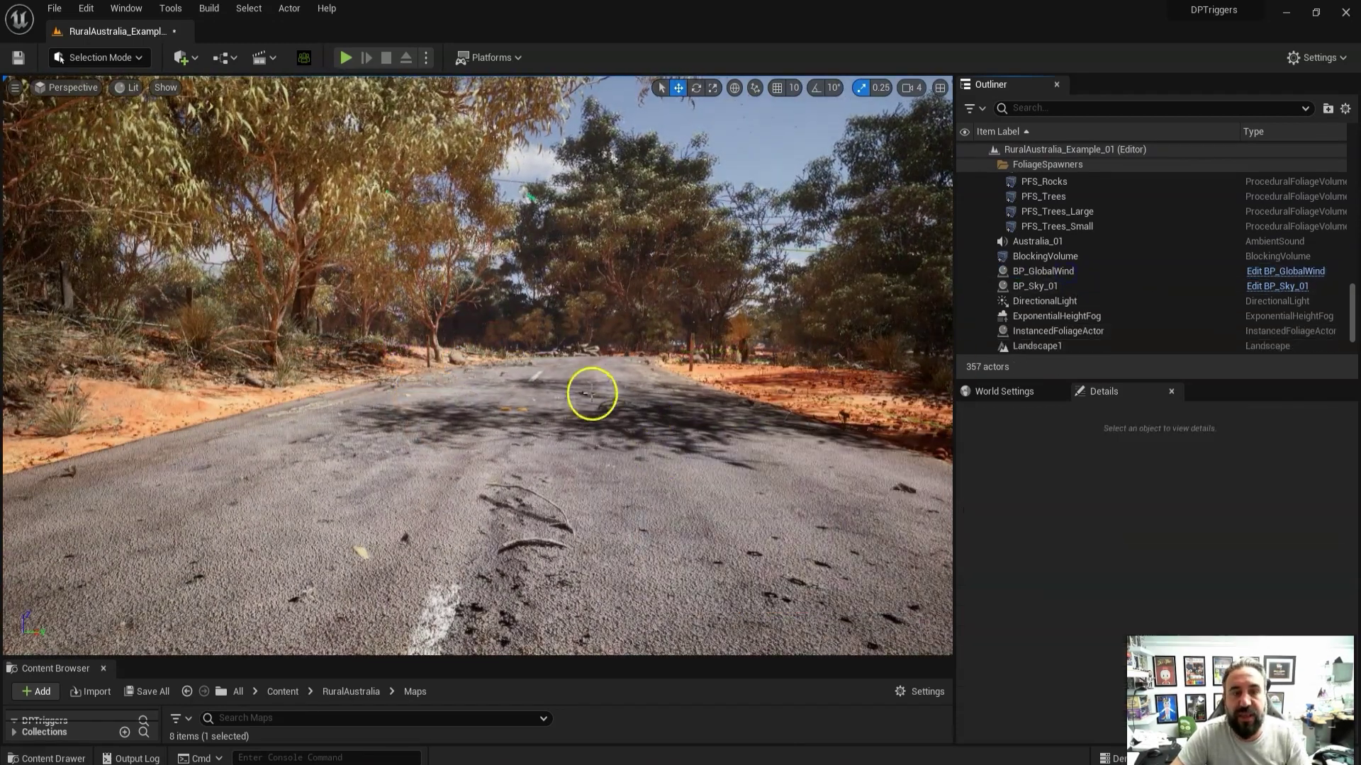
{"action": "middle_click_drag", "start_coordinate": [500, 399], "coordinate": [482, 358]}
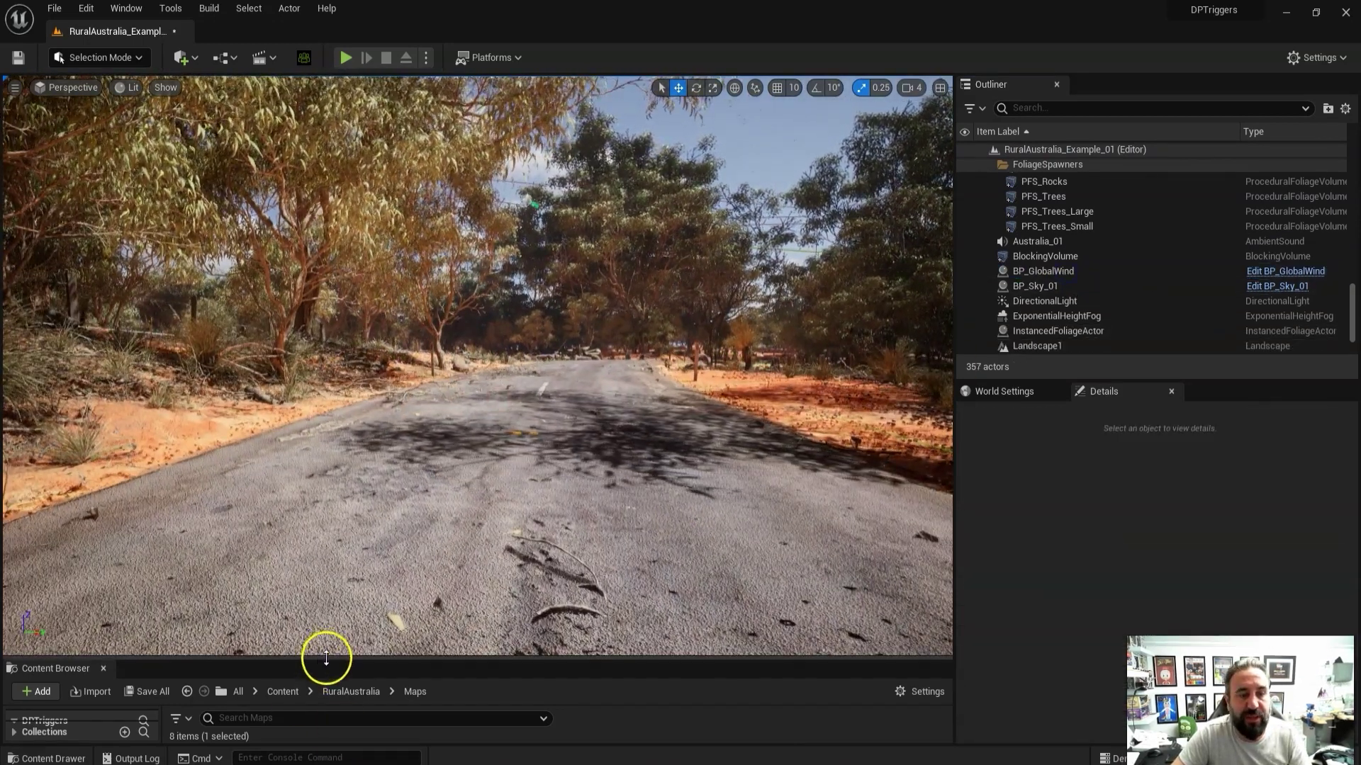
- Place the BP_Ant_Child blueprint from the Content/Blueprints folder on the road, and enlarge the viewport for viewing it
{"action": "left_click_drag", "start_coordinate": [325, 659], "coordinate": [344, 487]}
{"action": "left_click", "coordinate": [282, 512]}
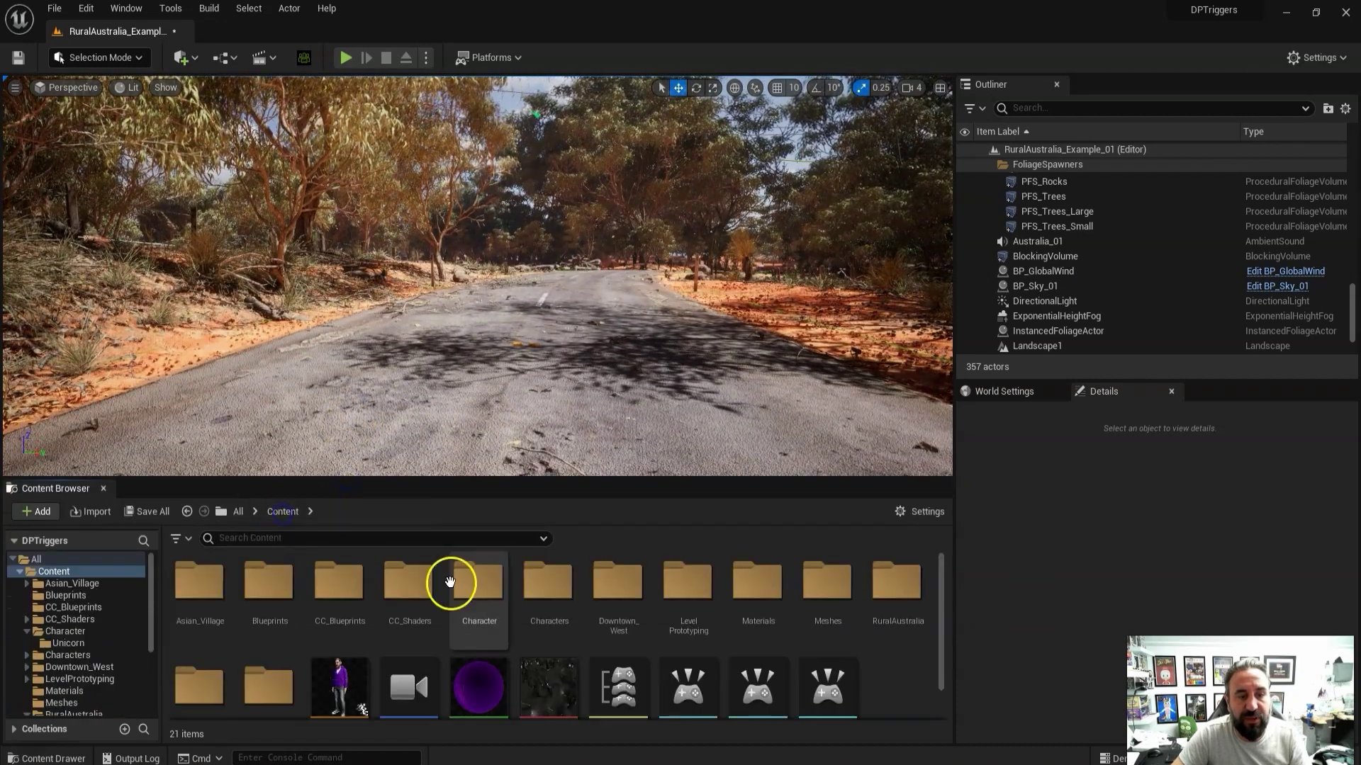
{"action": "double_click", "coordinate": [298, 574]}
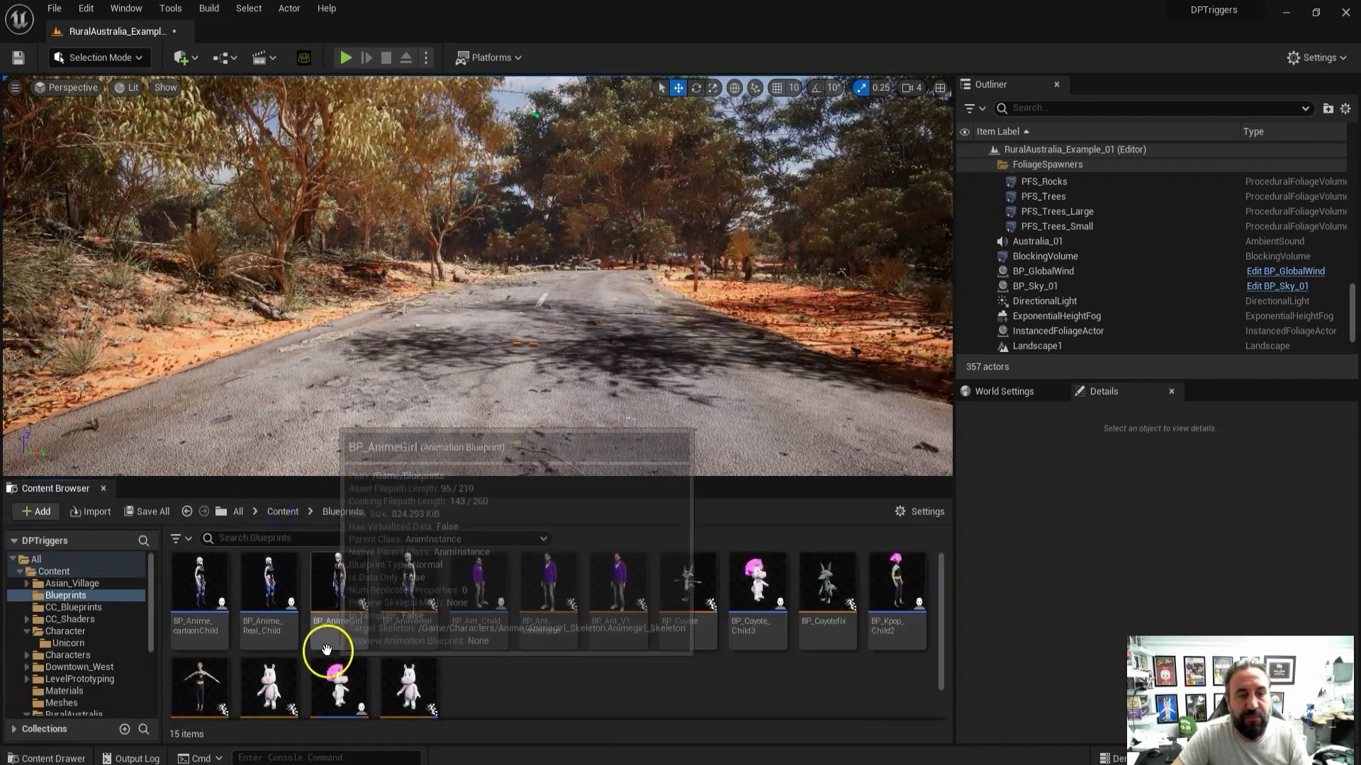
{"action": "left_click_drag", "start_coordinate": [489, 586], "coordinate": [514, 384]}
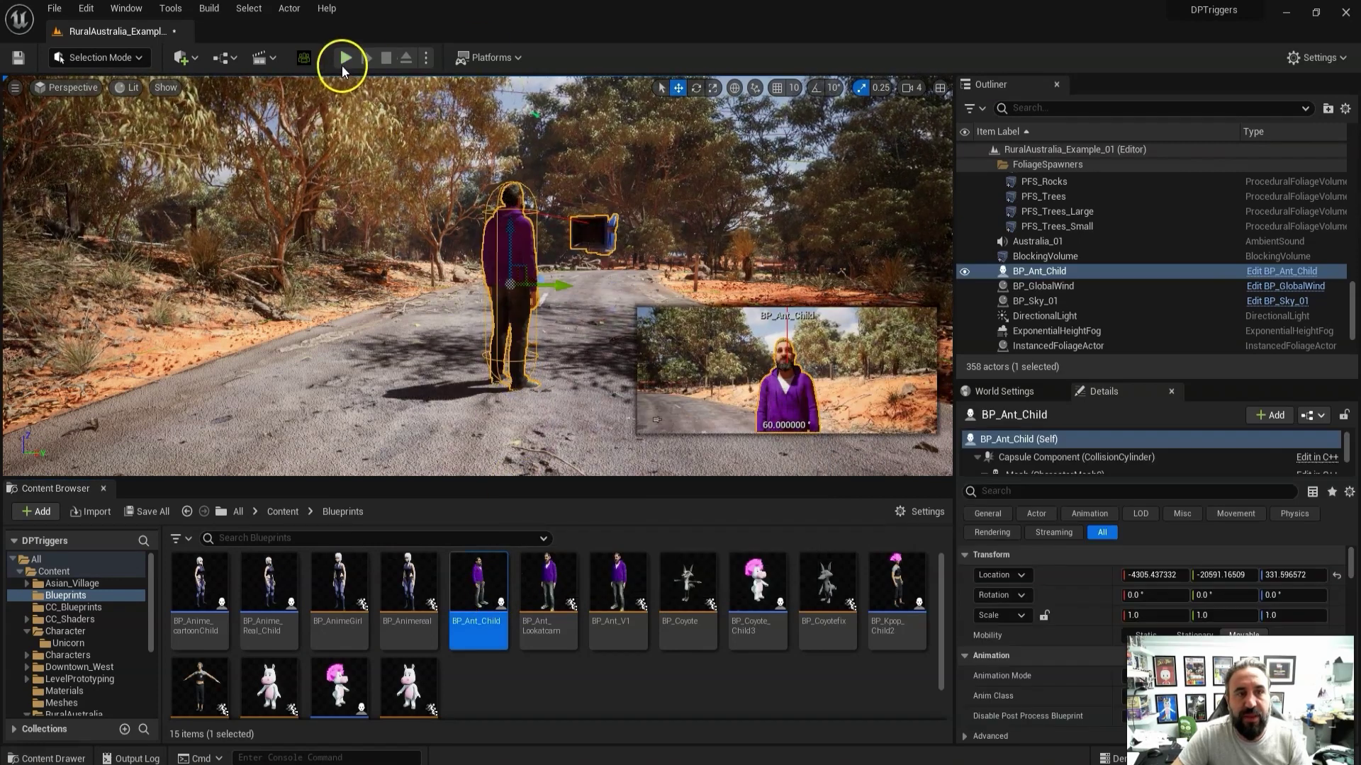
{"action": "left_click_drag", "start_coordinate": [476, 479], "coordinate": [471, 643]}
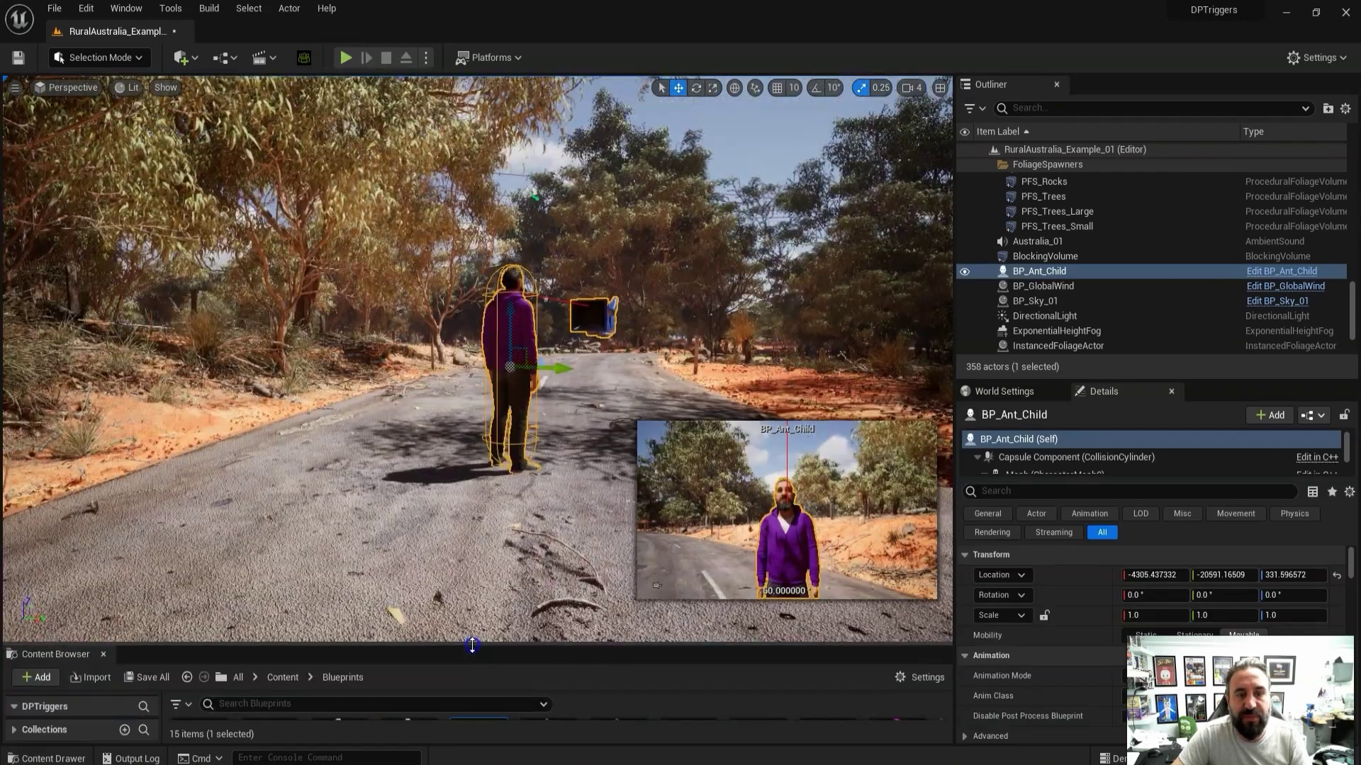
- Play the level and test BP_Ant_Child by moving it along the road and orbiting the camera around it
{"action": "left_click", "coordinate": [344, 59]}
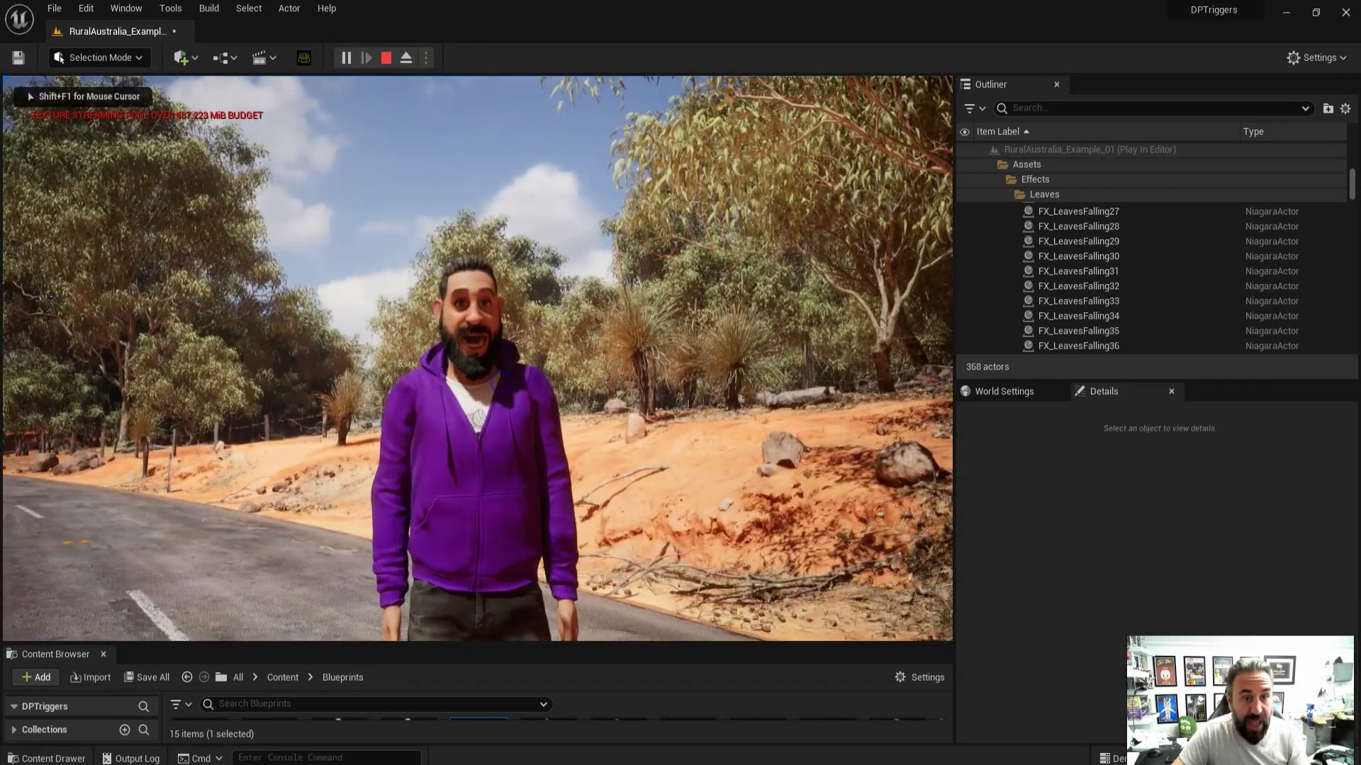
{"action": "left_click", "coordinate": [522, 394]}
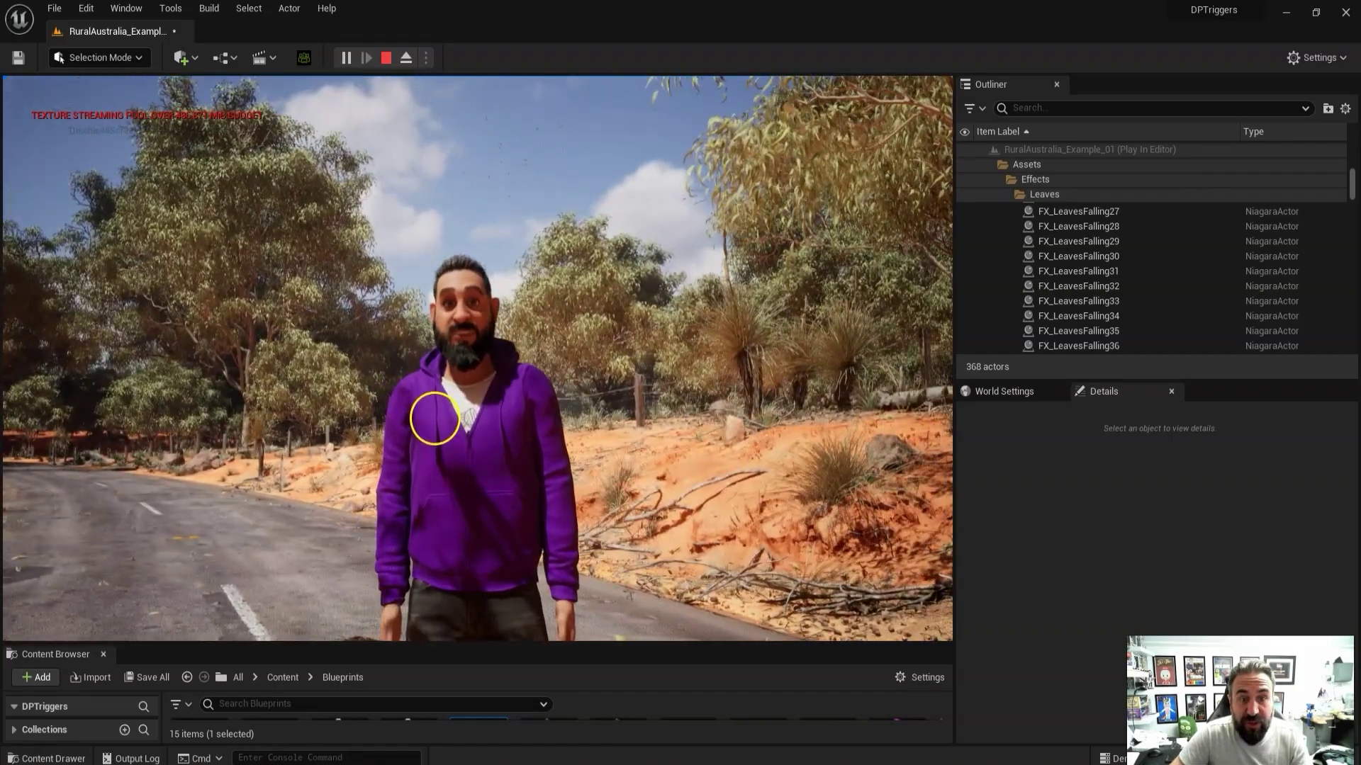
{"action": "key", "text": "s"}
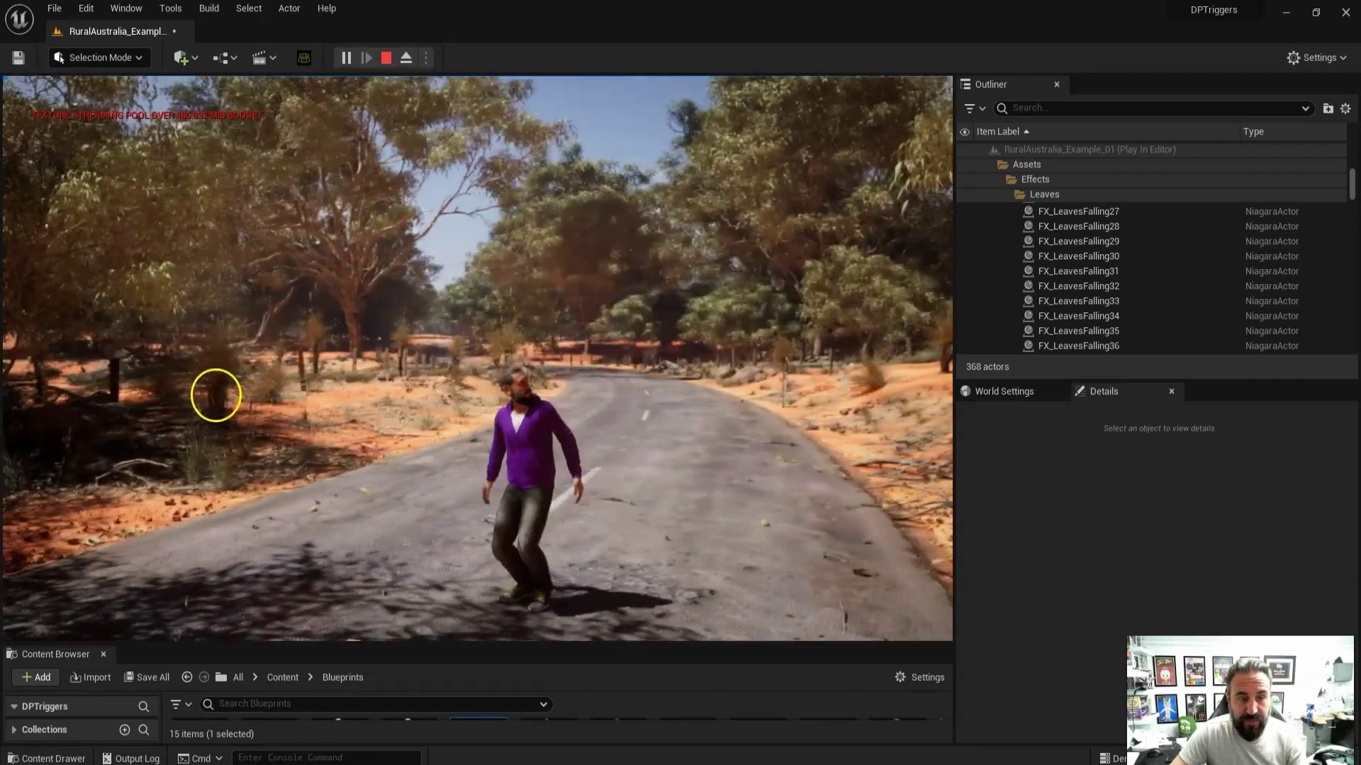
{"action": "left_click_drag", "start_coordinate": [216, 395], "coordinate": [347, 401]}
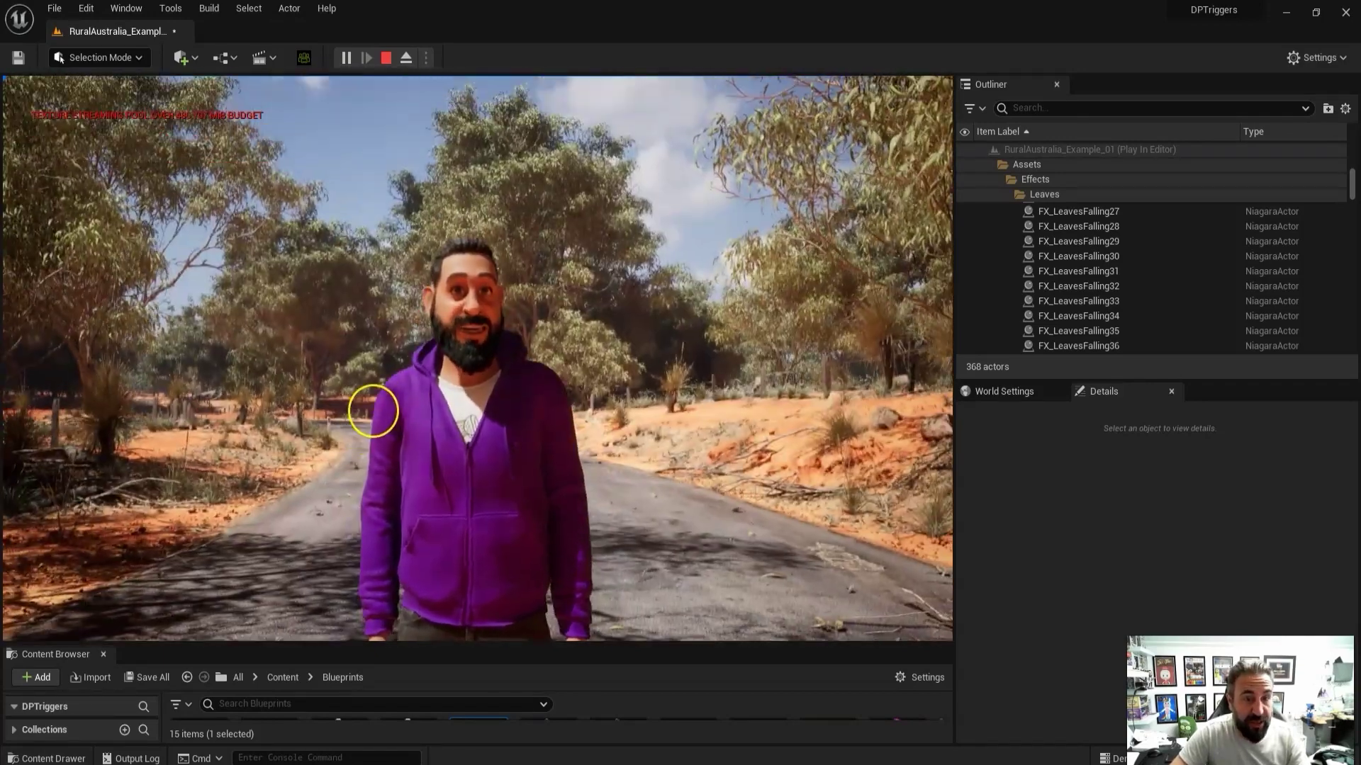
- Check the purple-hoodie character's face and body movement from the front, and end the play session
{"action": "left_click", "coordinate": [420, 418]}
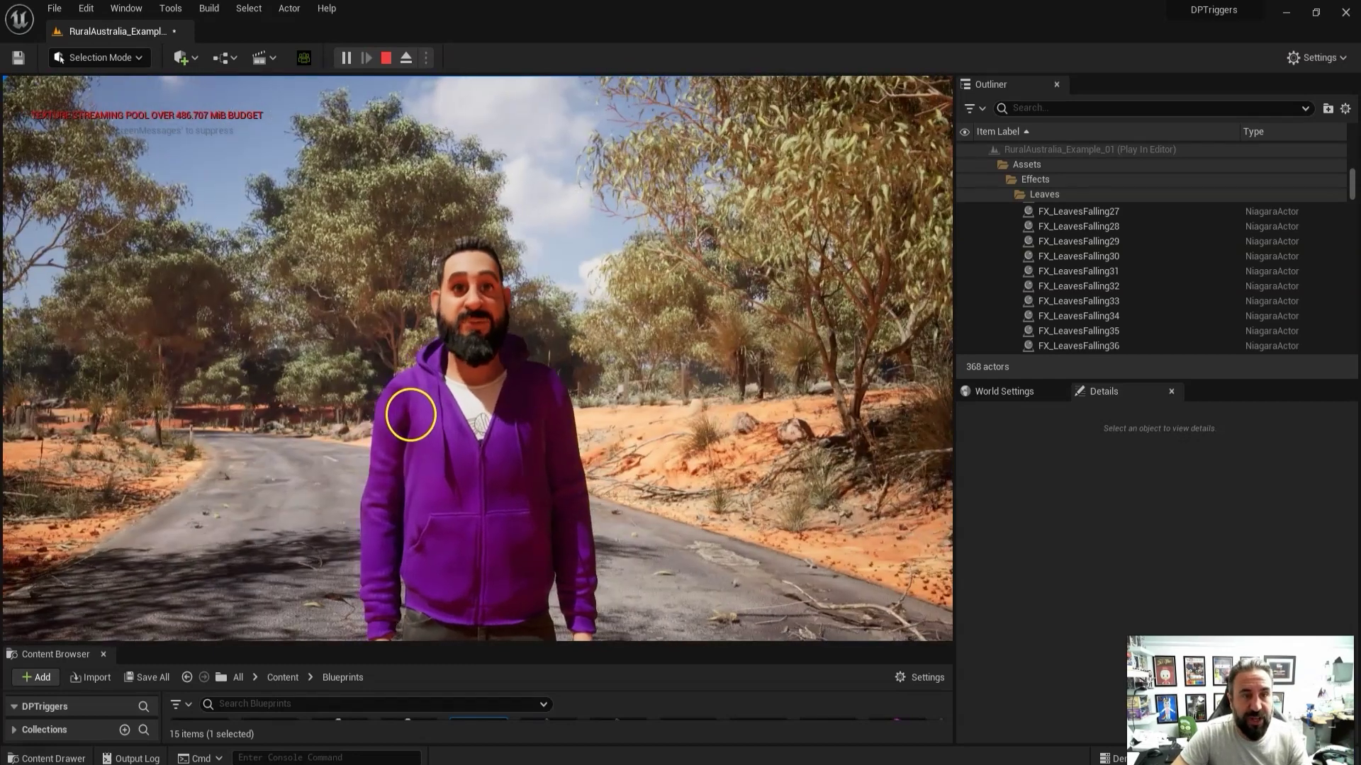
{"action": "key", "text": "s"}
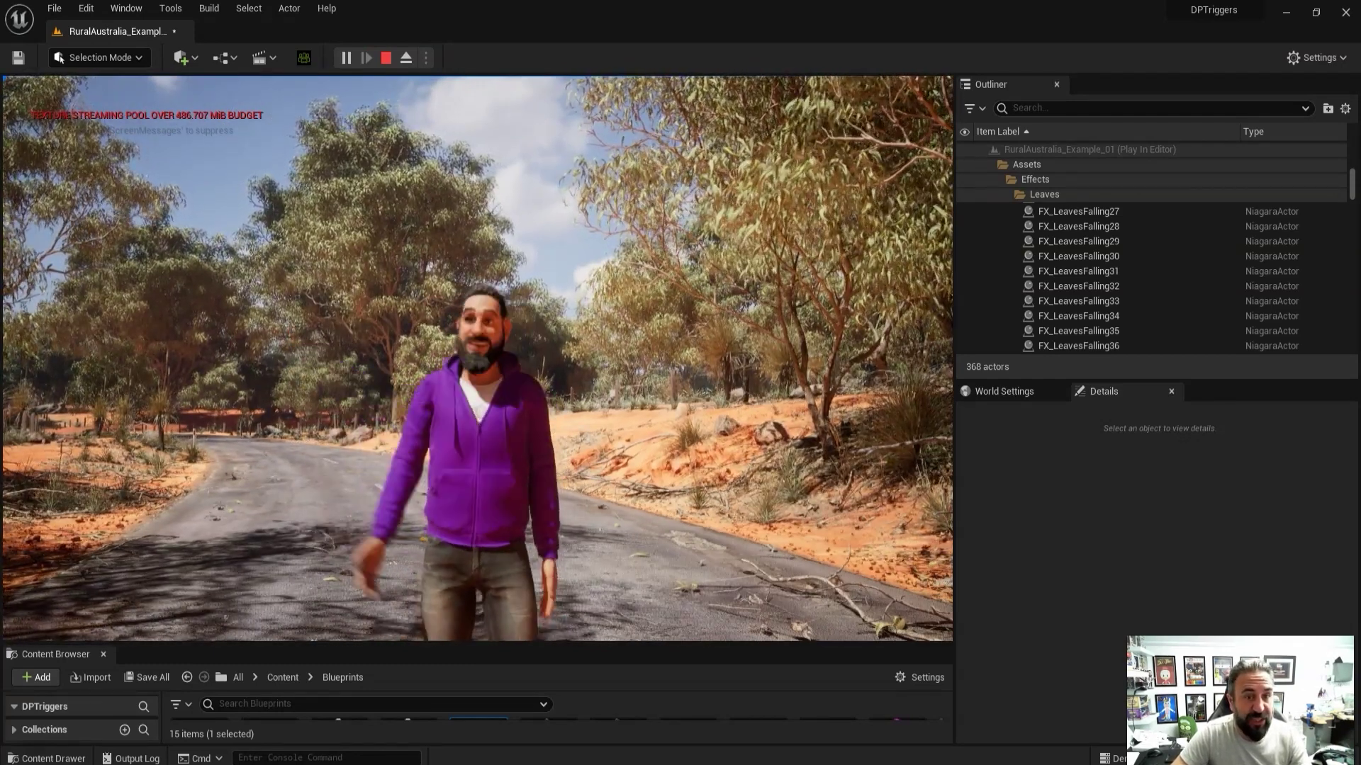
{"action": "left_click", "coordinate": [387, 410]}
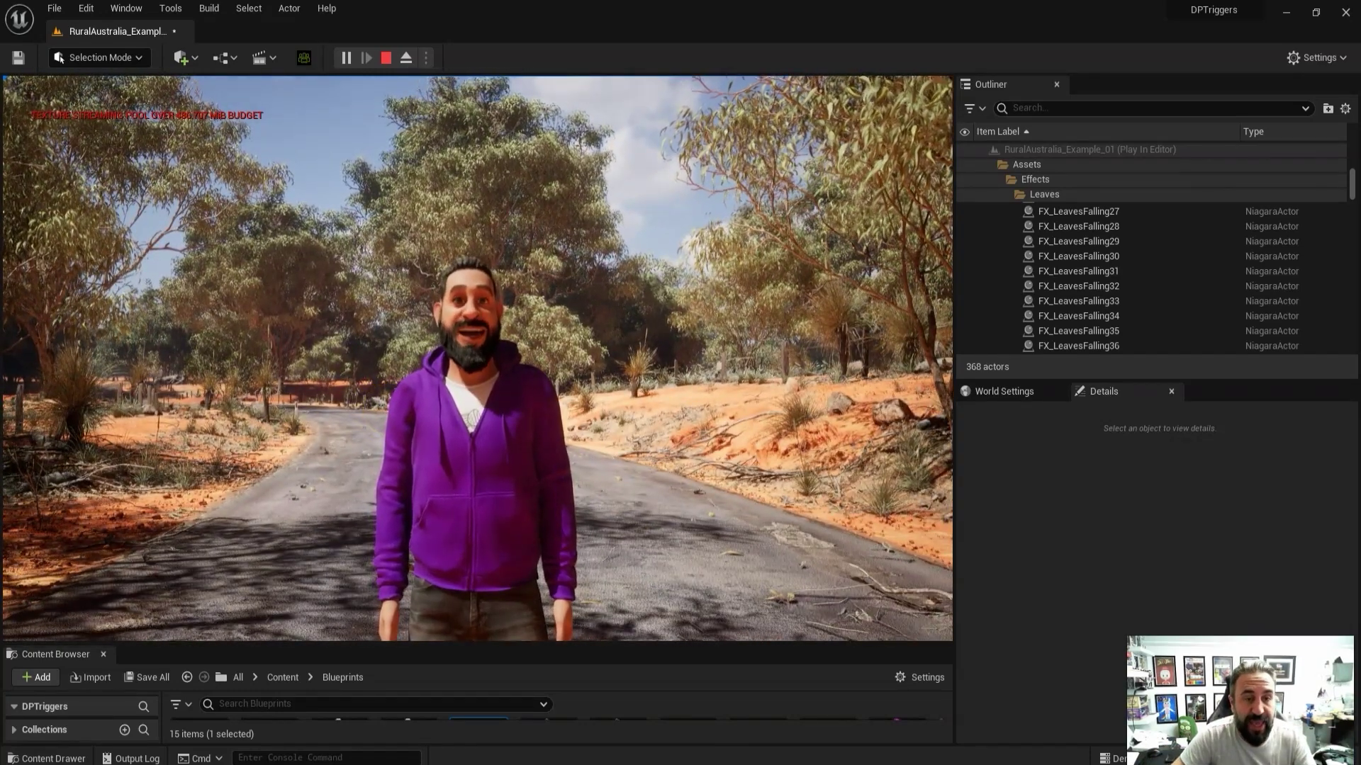
{"action": "left_click", "coordinate": [371, 398]}
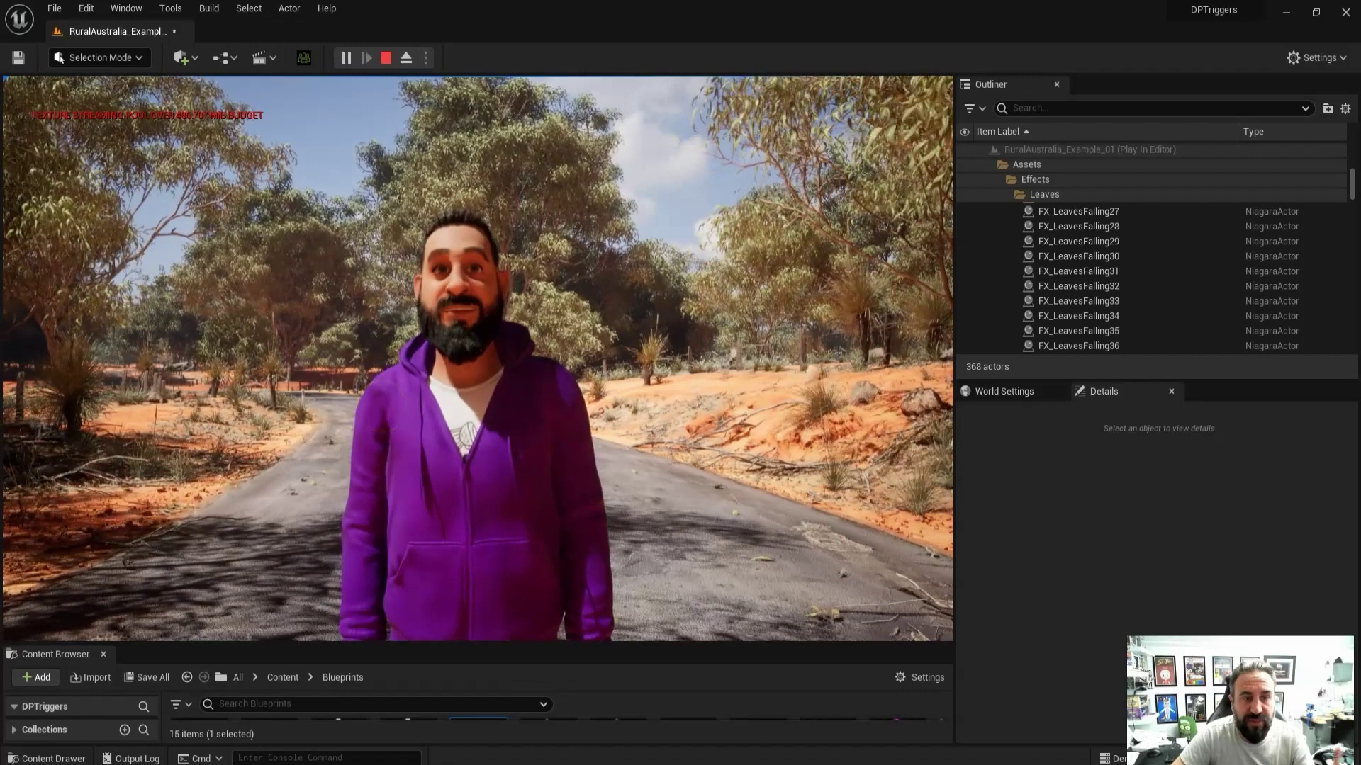
{"action": "key", "text": "Escape"}
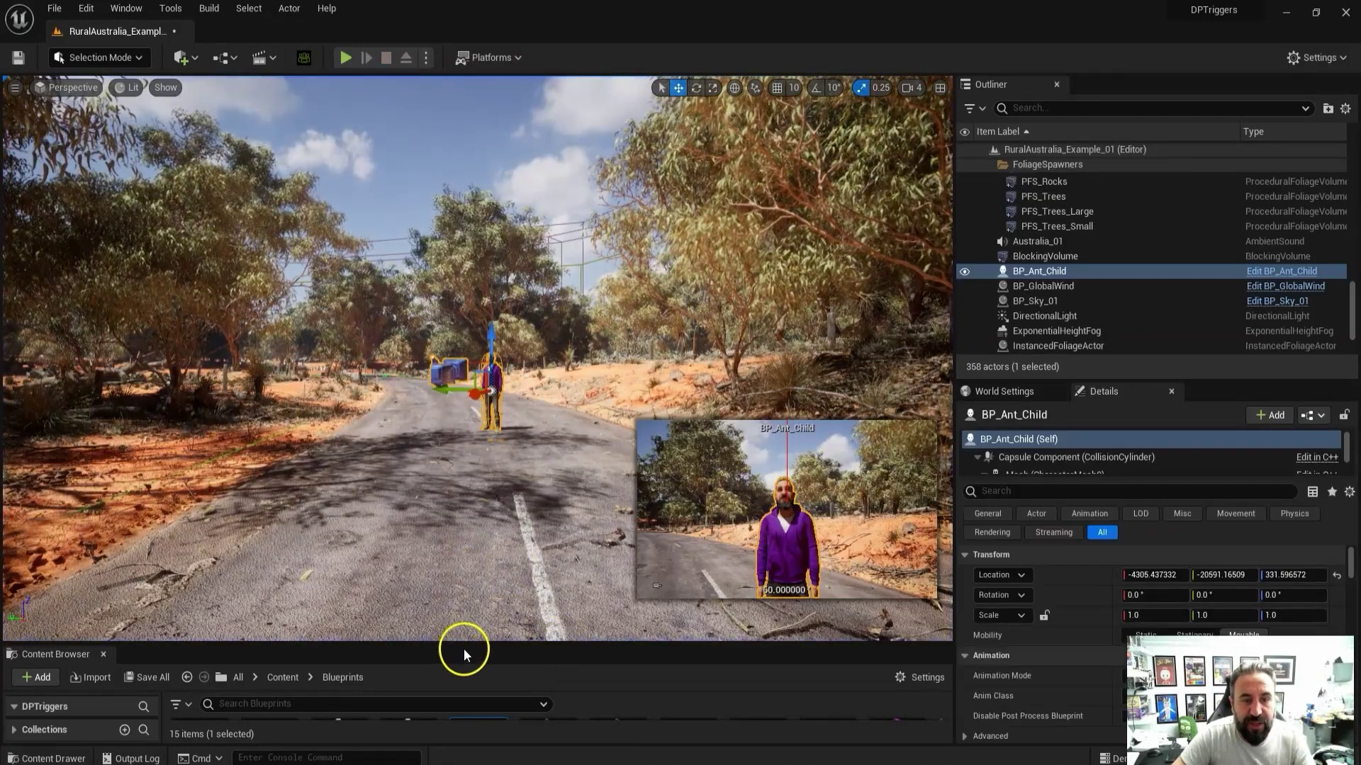
- Replace BP_Ant_Child on the road with the BP_Coyote_Child3 blueprint
{"action": "left_click_drag", "start_coordinate": [464, 648], "coordinate": [486, 533]}
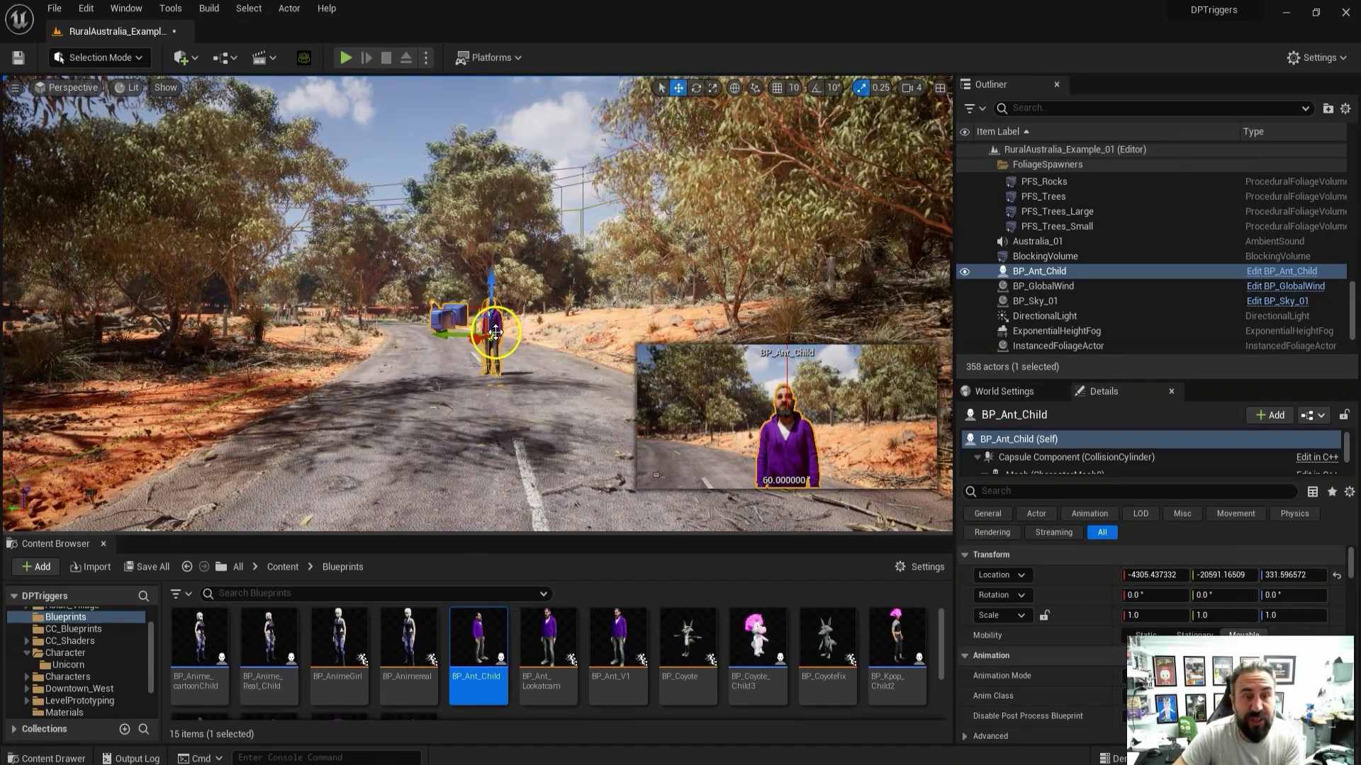
{"action": "key", "text": "Delete"}
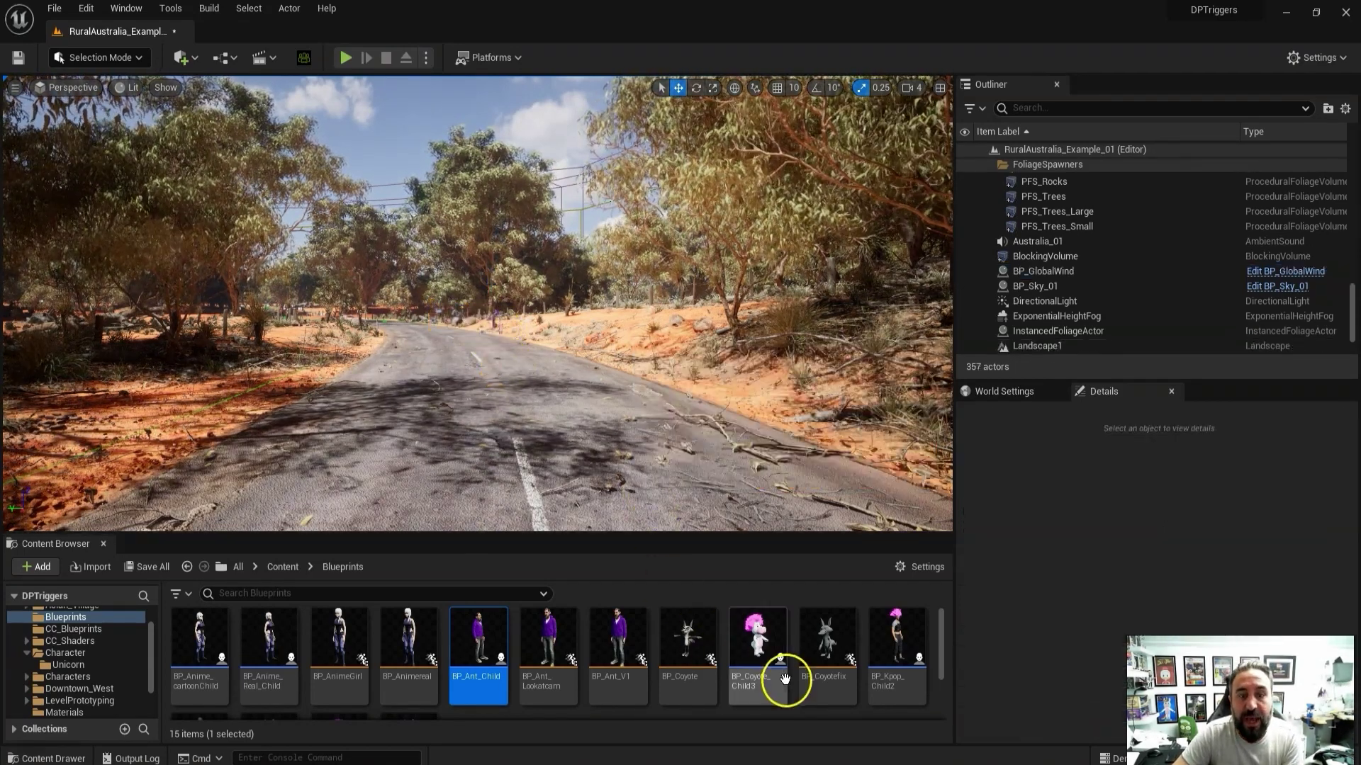
{"action": "left_click_drag", "start_coordinate": [753, 644], "coordinate": [502, 411]}
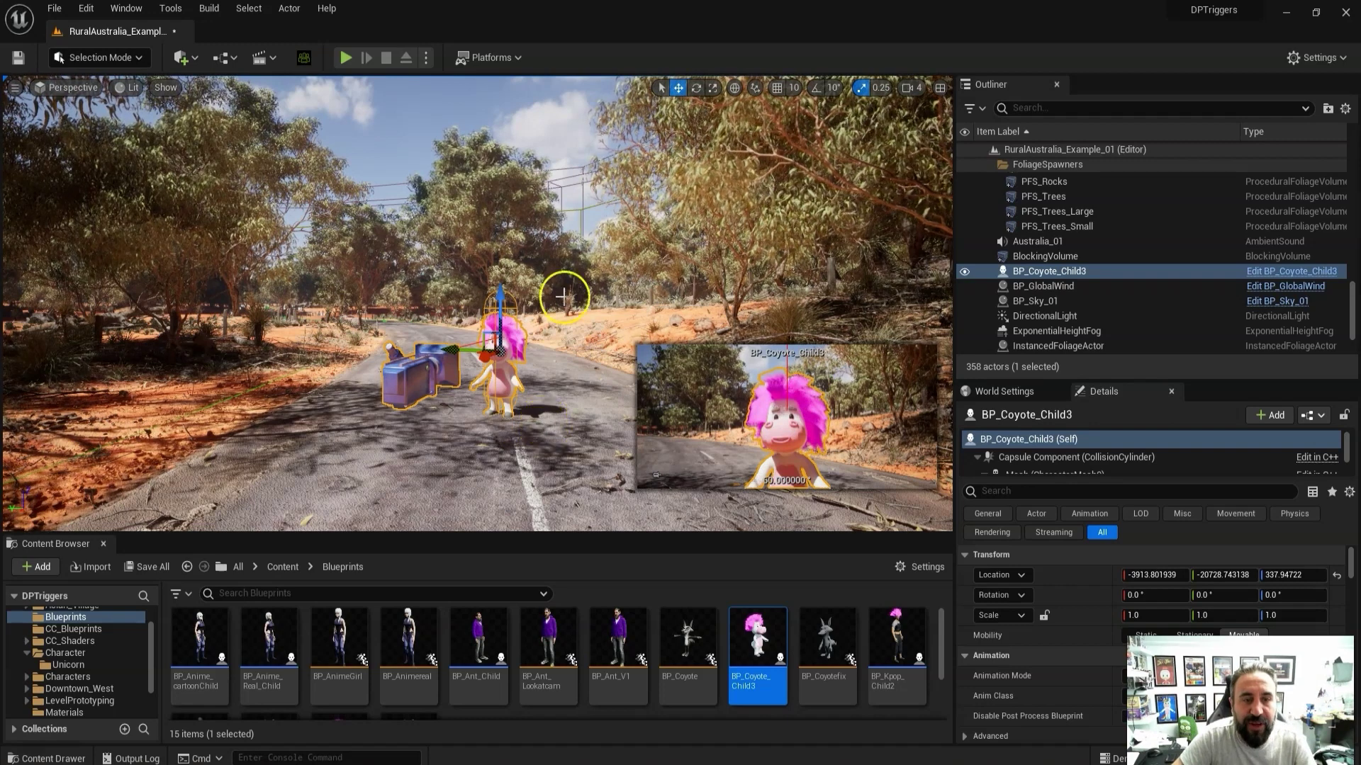
- Play the level and view the pink-haired BP_Coyote_Child3 character from the front and from above
{"action": "left_click", "coordinate": [344, 57]}
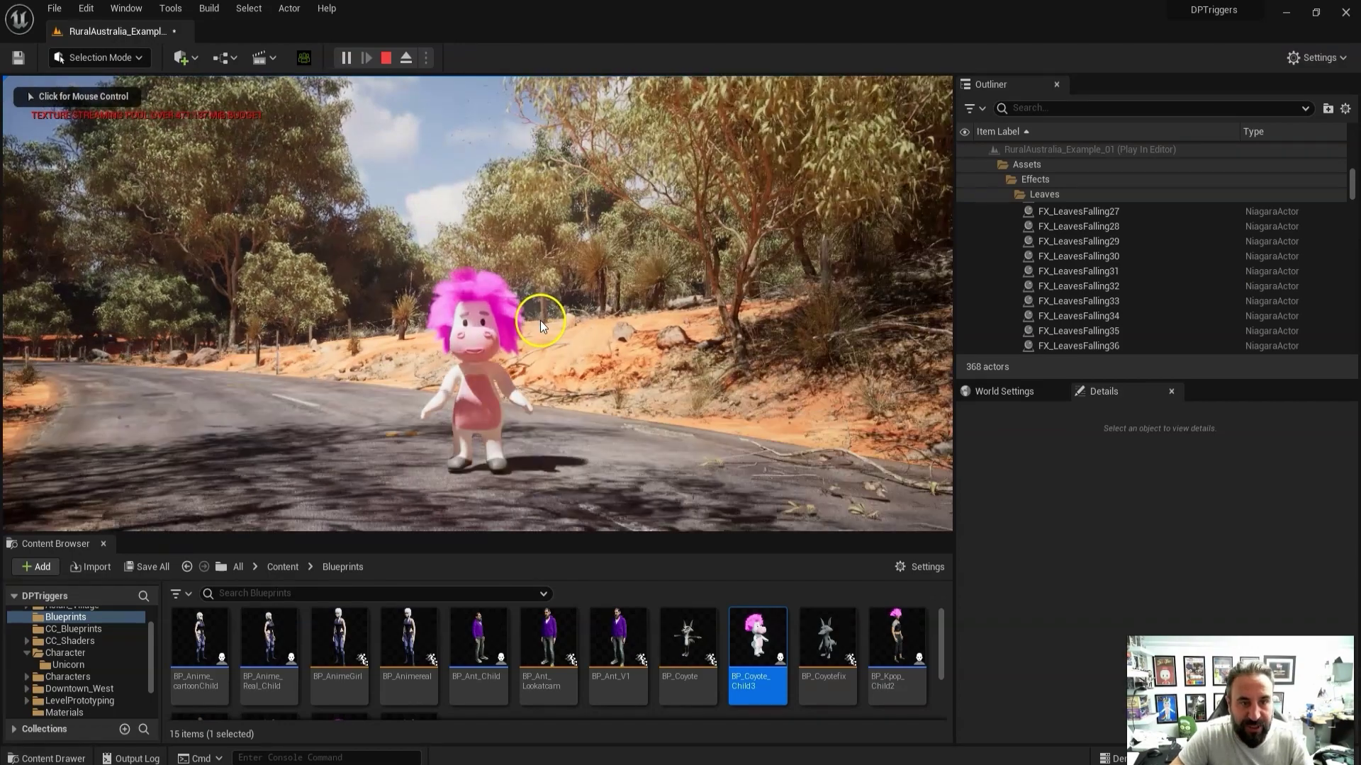
{"action": "left_click", "coordinate": [534, 321]}
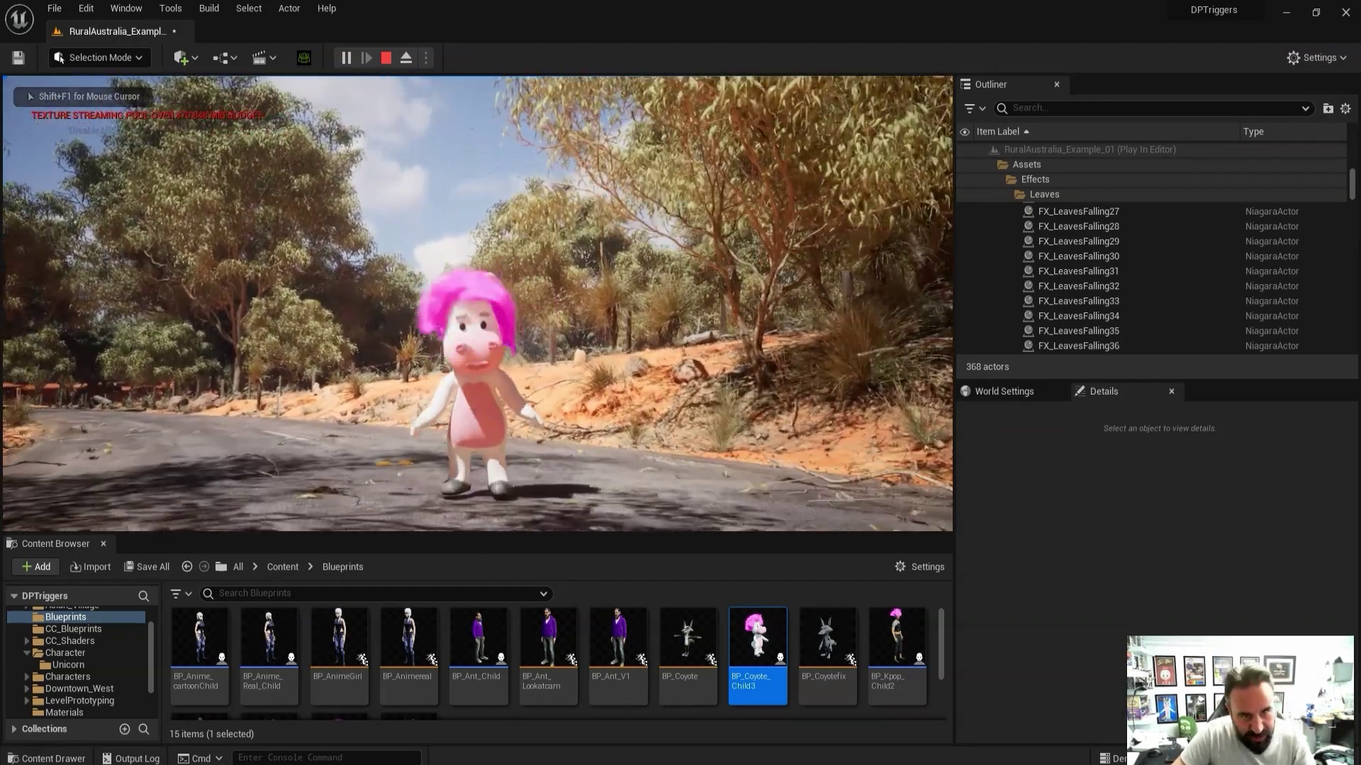
{"action": "key", "text": "w"}
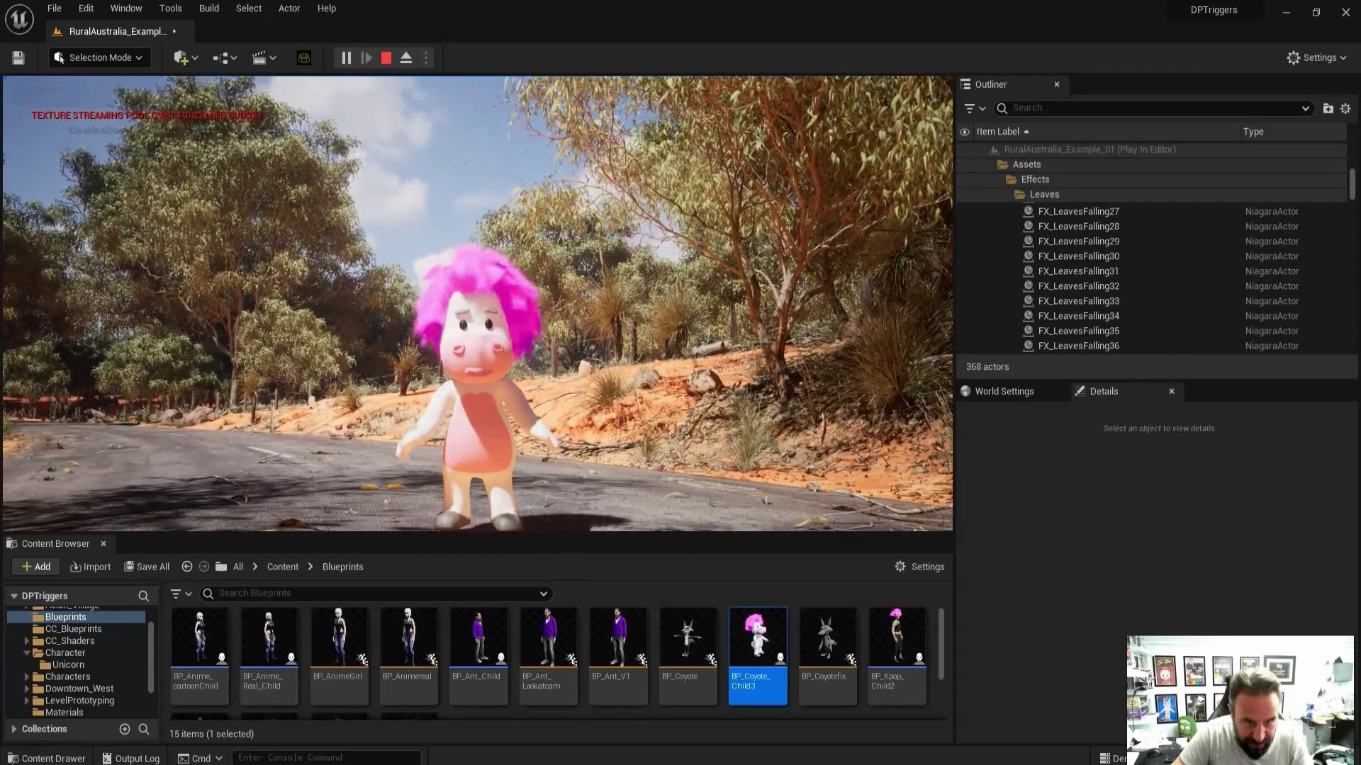
{"action": "left_click", "coordinate": [451, 232]}
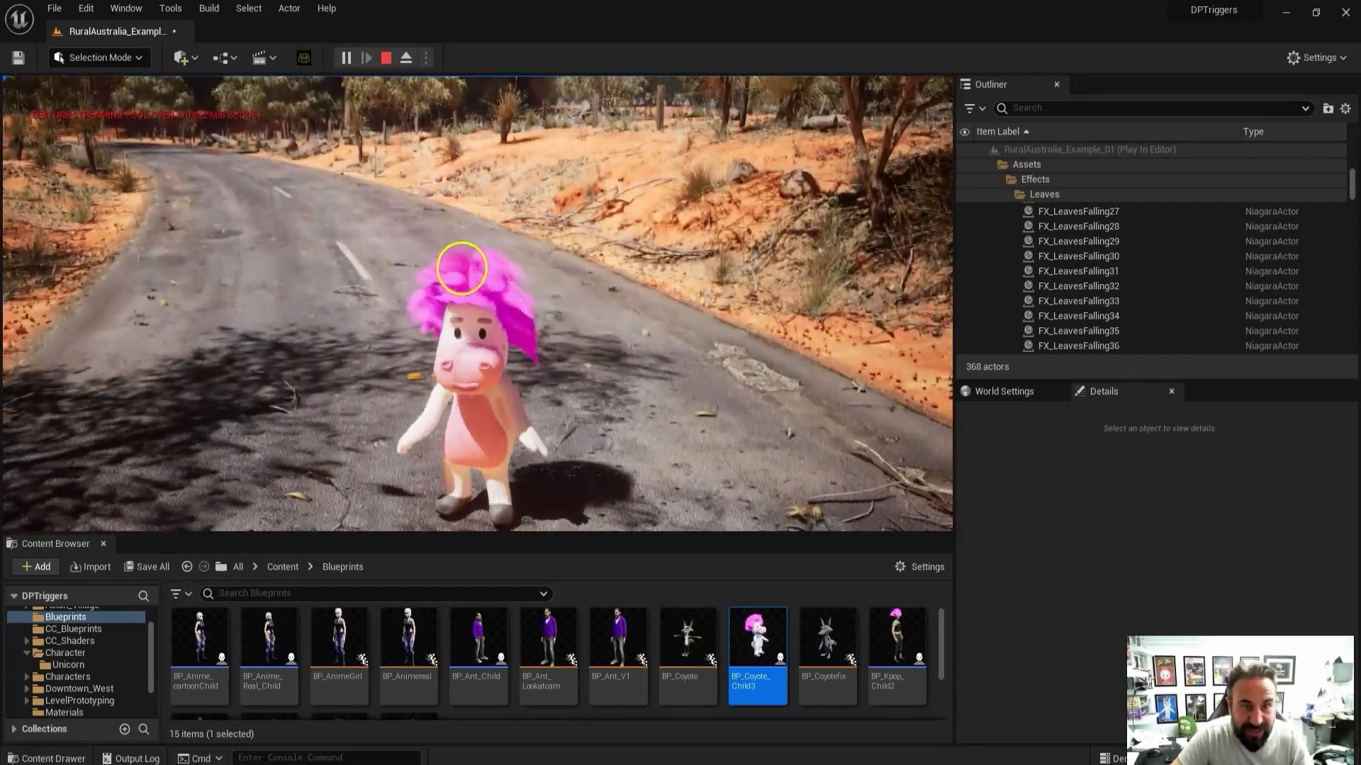
- Run the pink-haired character down the road, make it jump, and turn it back to face the camera
{"action": "key", "text": "w"}
{"action": "key", "text": "w"}
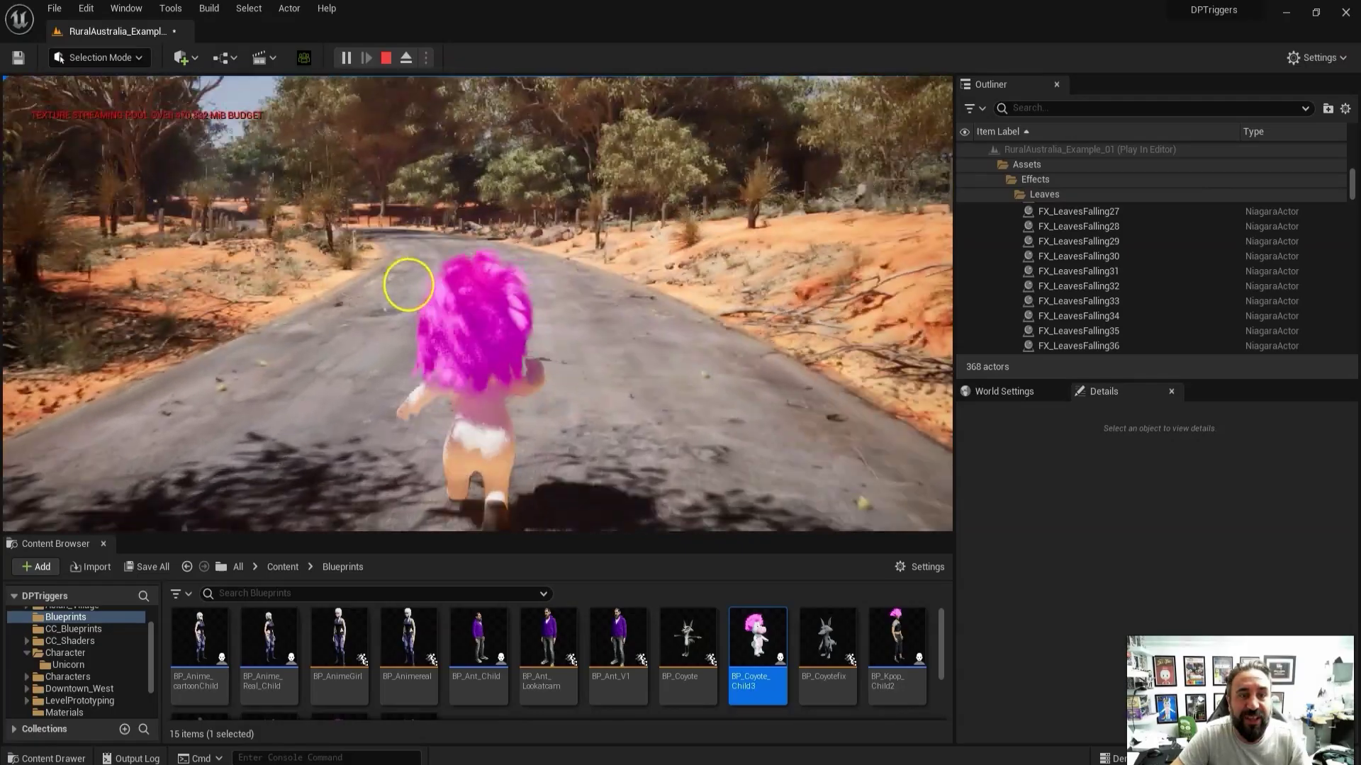
{"action": "key", "text": "space"}
{"action": "key", "text": "w"}
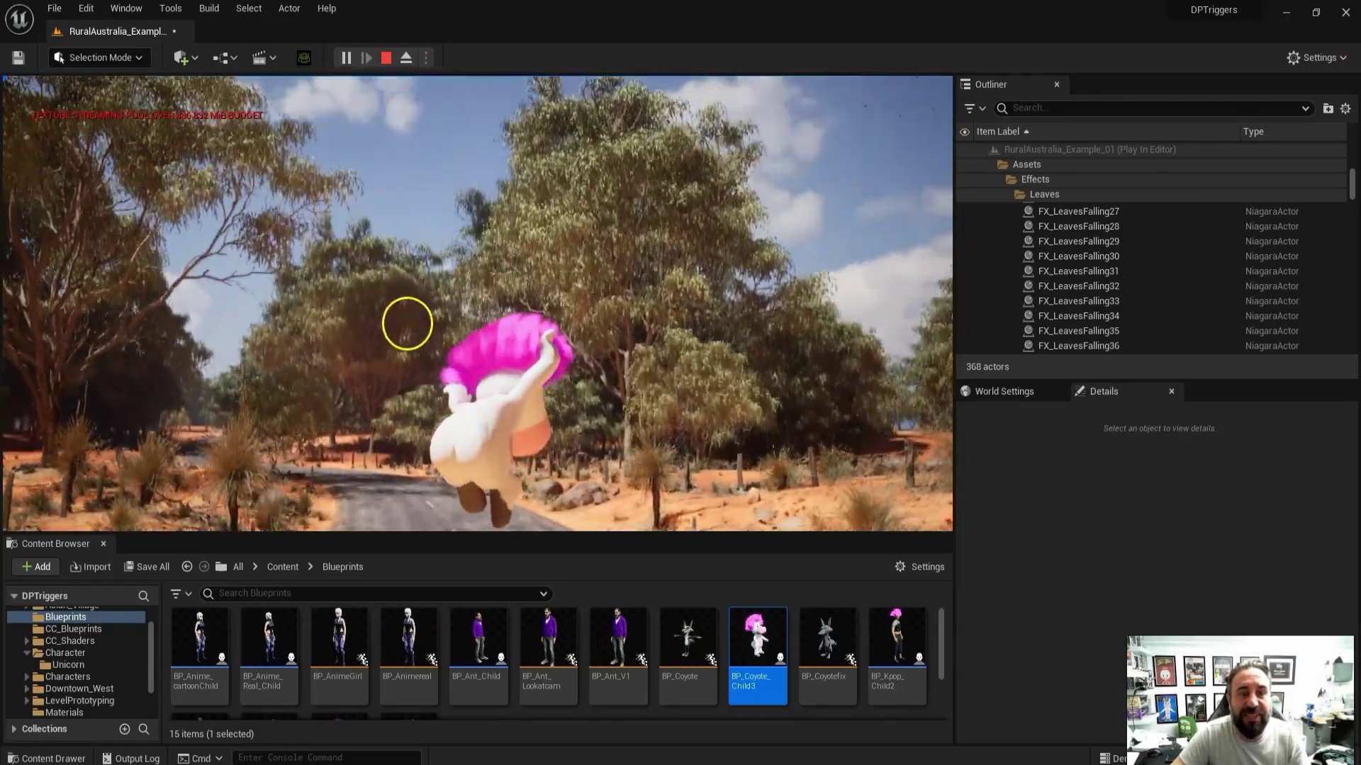
{"action": "key", "text": "s"}
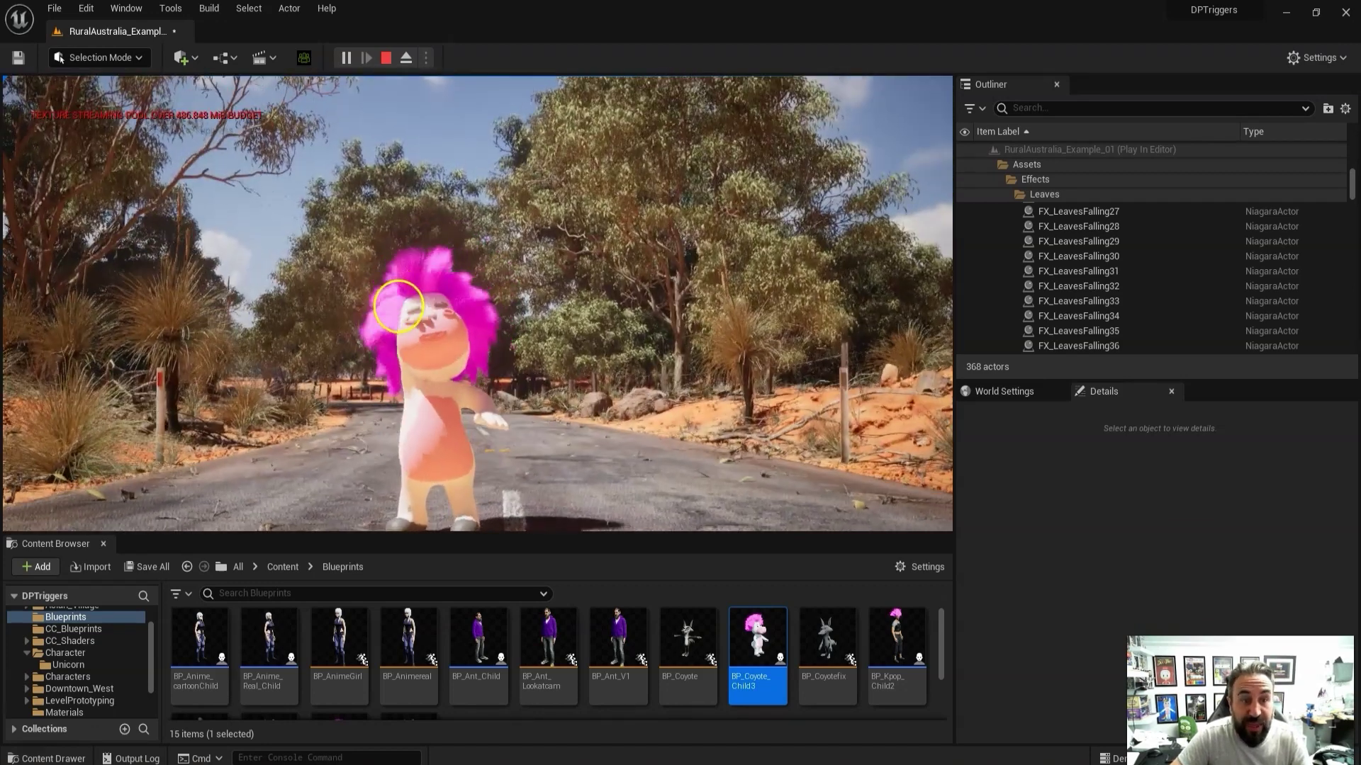
- Examine the pink-haired character from several camera angles and in close-up, and end the play session
{"action": "left_click", "coordinate": [398, 298]}
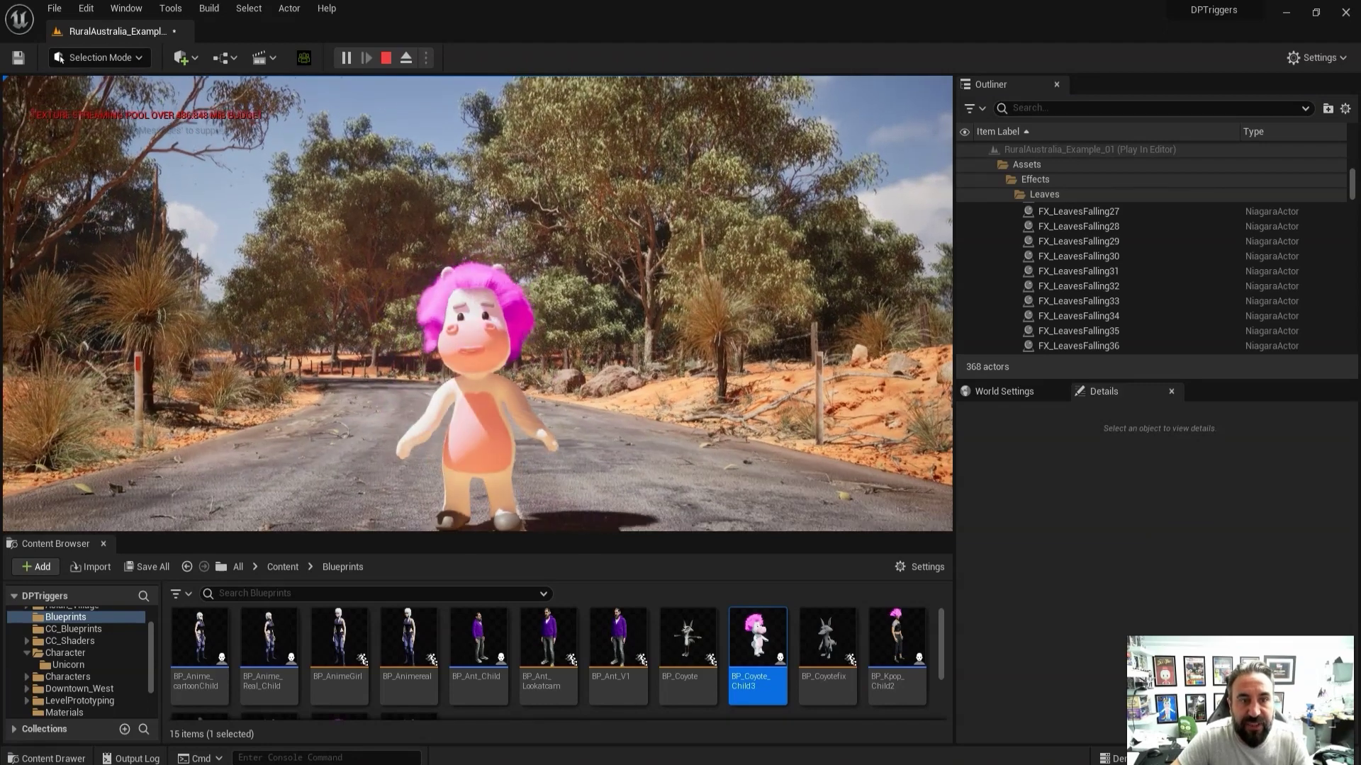
{"action": "left_click", "coordinate": [399, 308]}
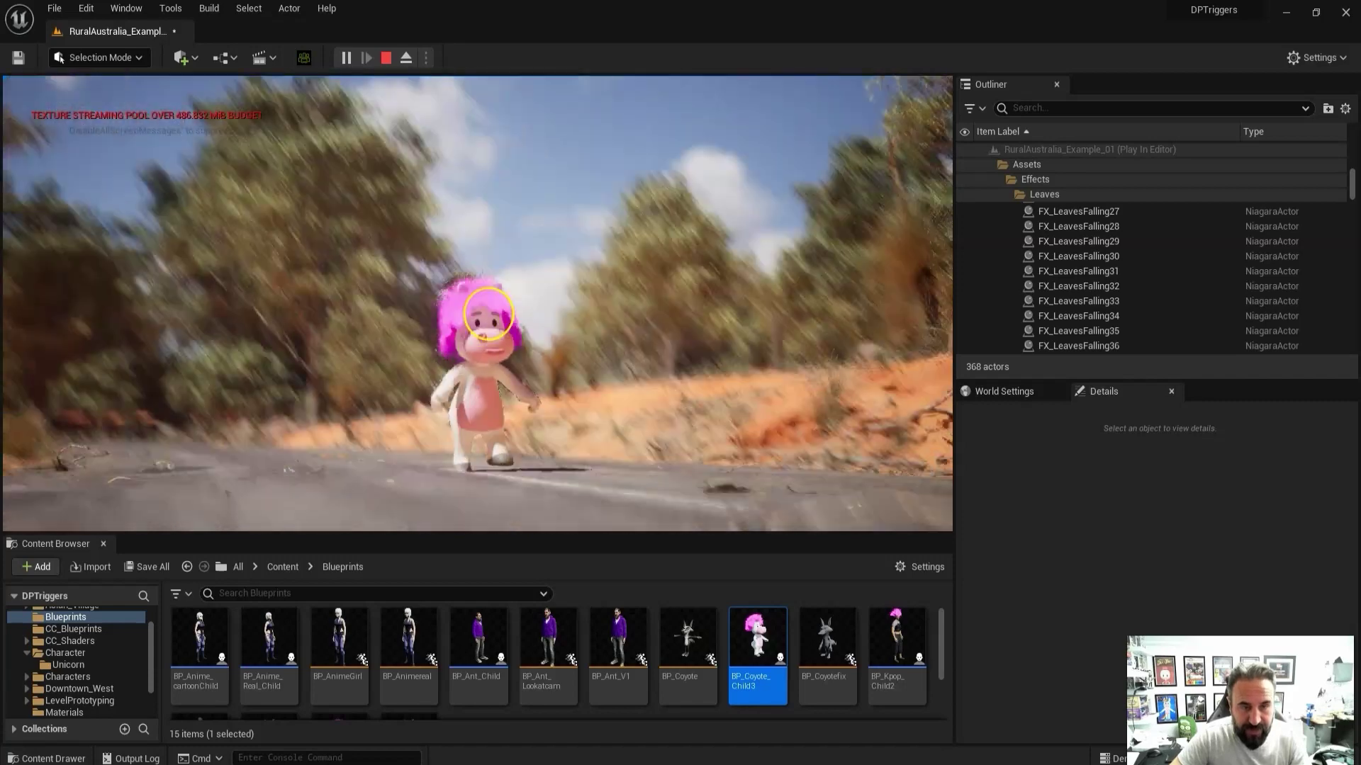
{"action": "left_click", "coordinate": [248, 255]}
{"action": "left_click", "coordinate": [228, 286]}
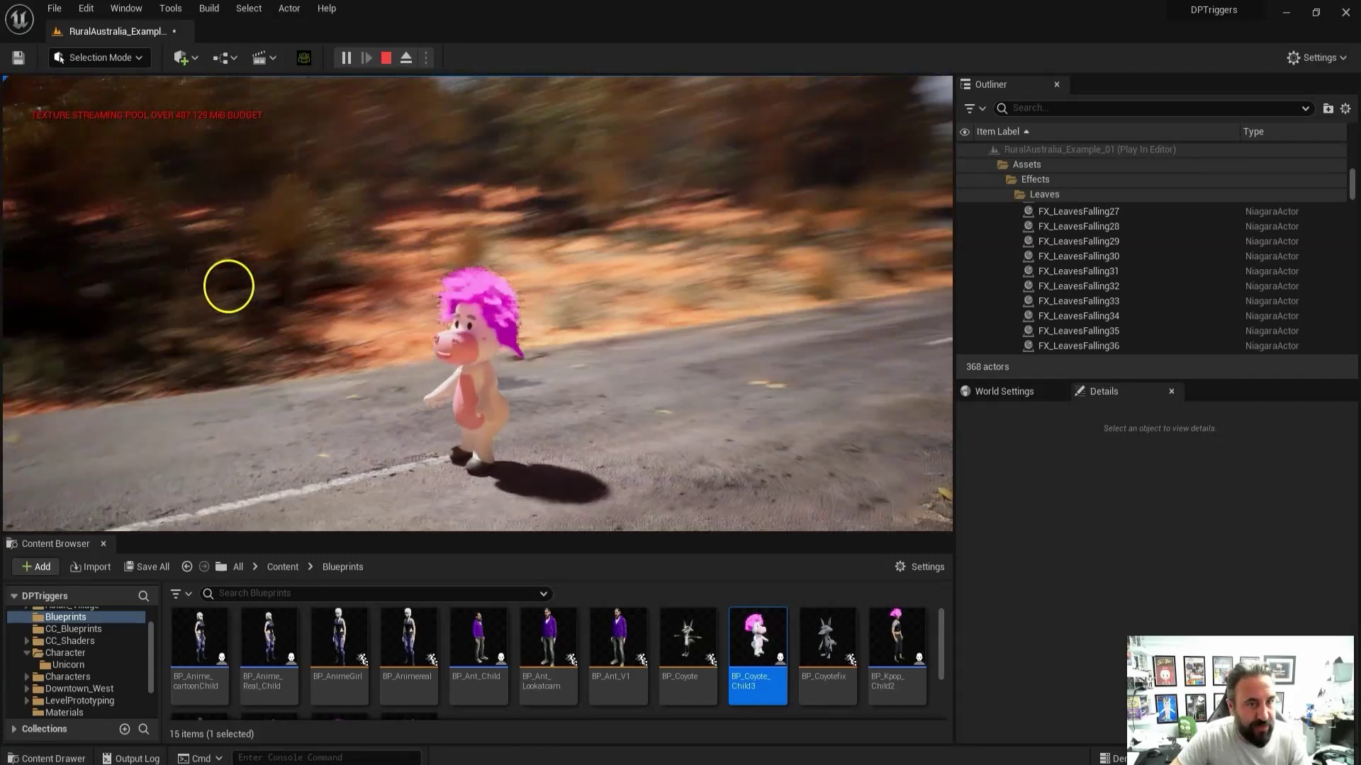
{"action": "left_click", "coordinate": [500, 327]}
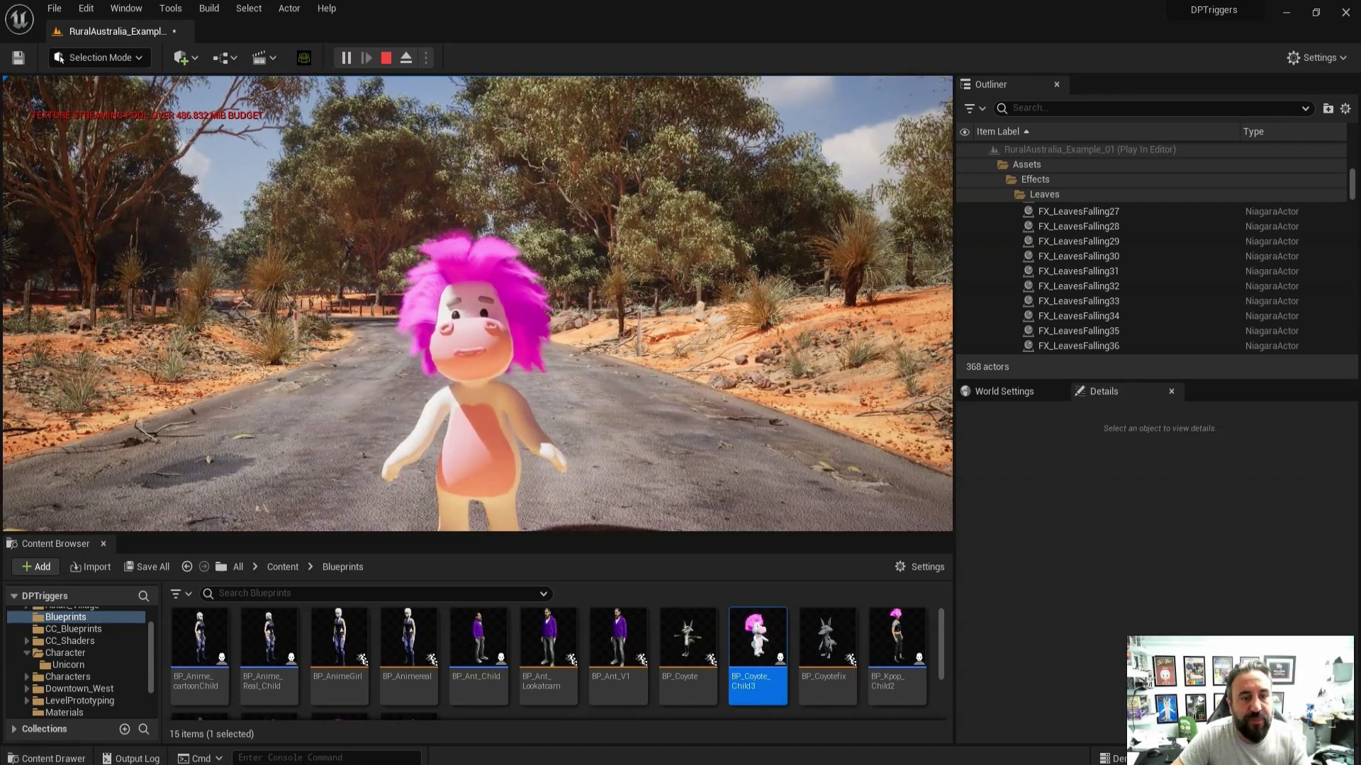
{"action": "key", "text": "Escape"}
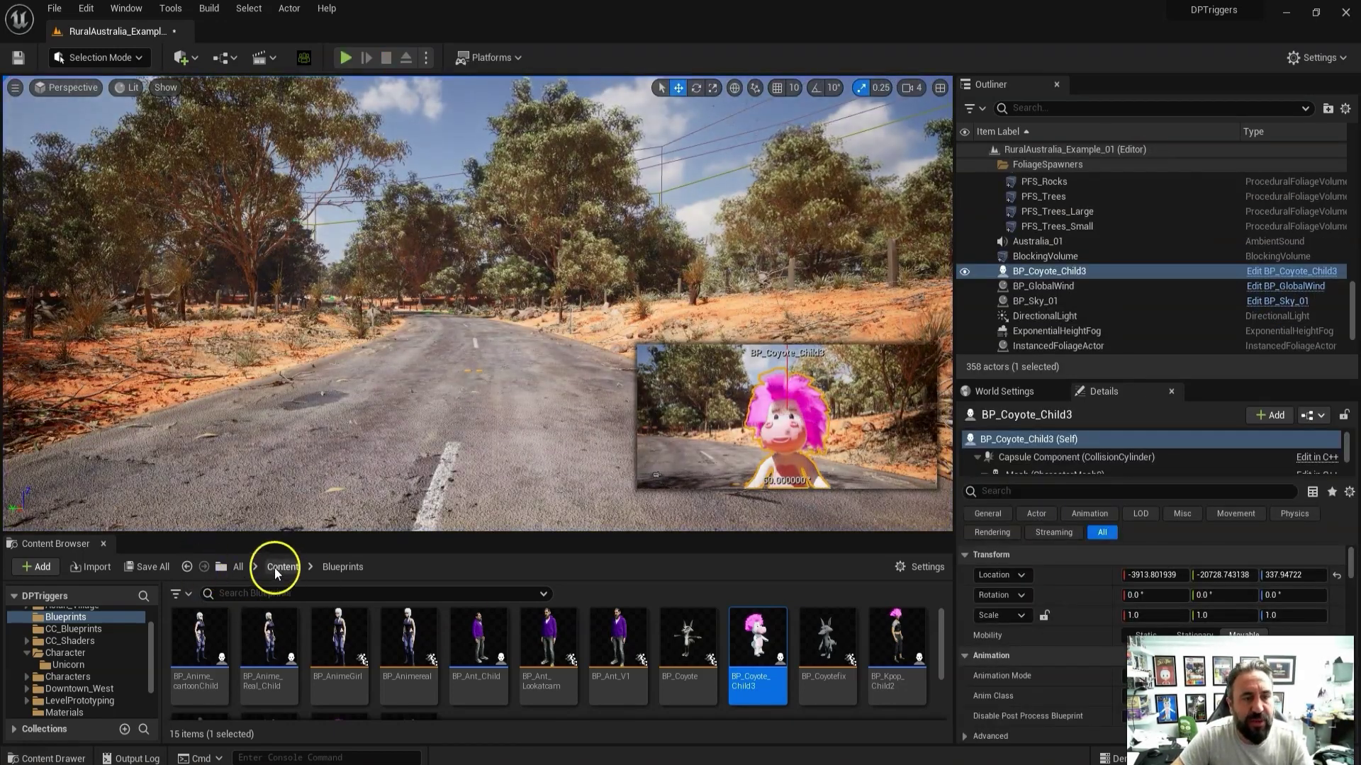
- Open the Asian_Village_Demo map from Content/Asian_Village/maps, saving the changes to RuralAustralia_Example_01
{"action": "left_click", "coordinate": [277, 566]}
{"action": "left_click", "coordinate": [198, 645]}
{"action": "double_click", "coordinate": [198, 645]}
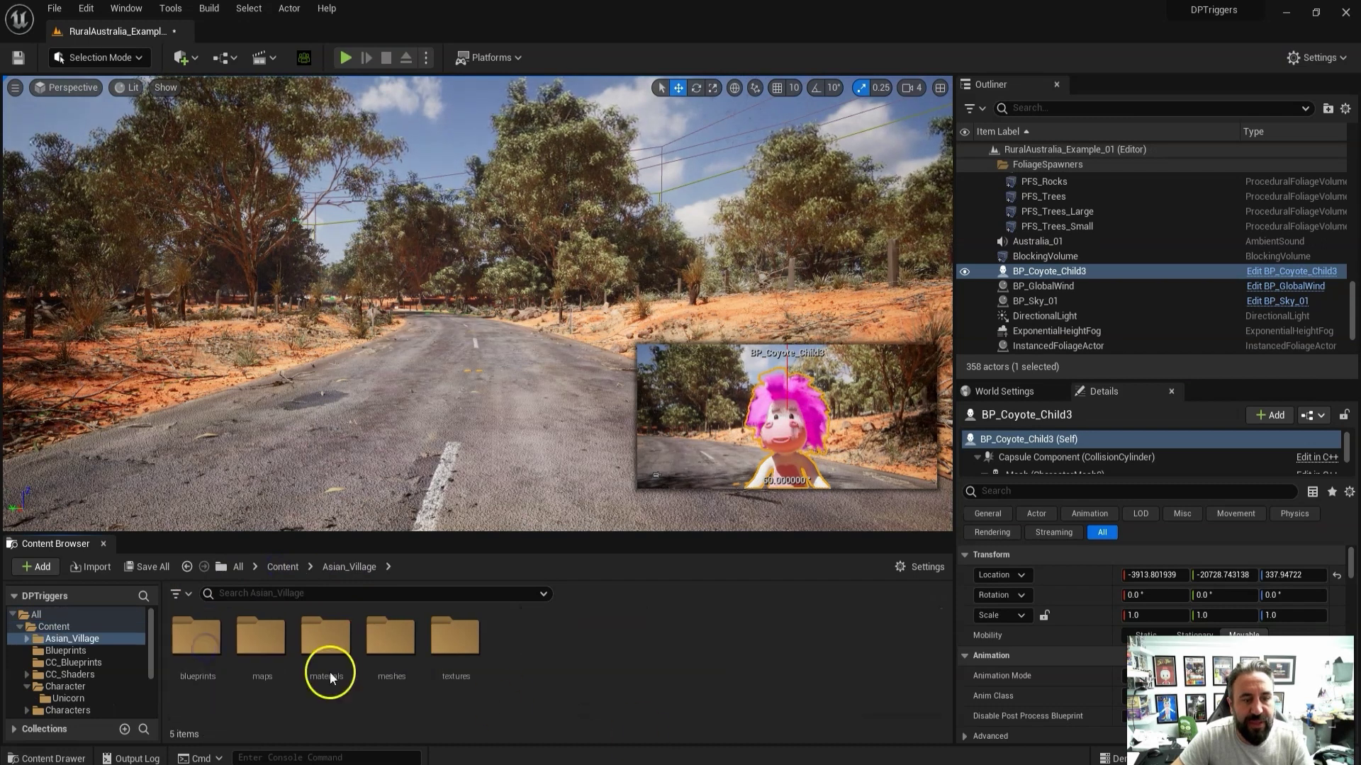
{"action": "double_click", "coordinate": [261, 639]}
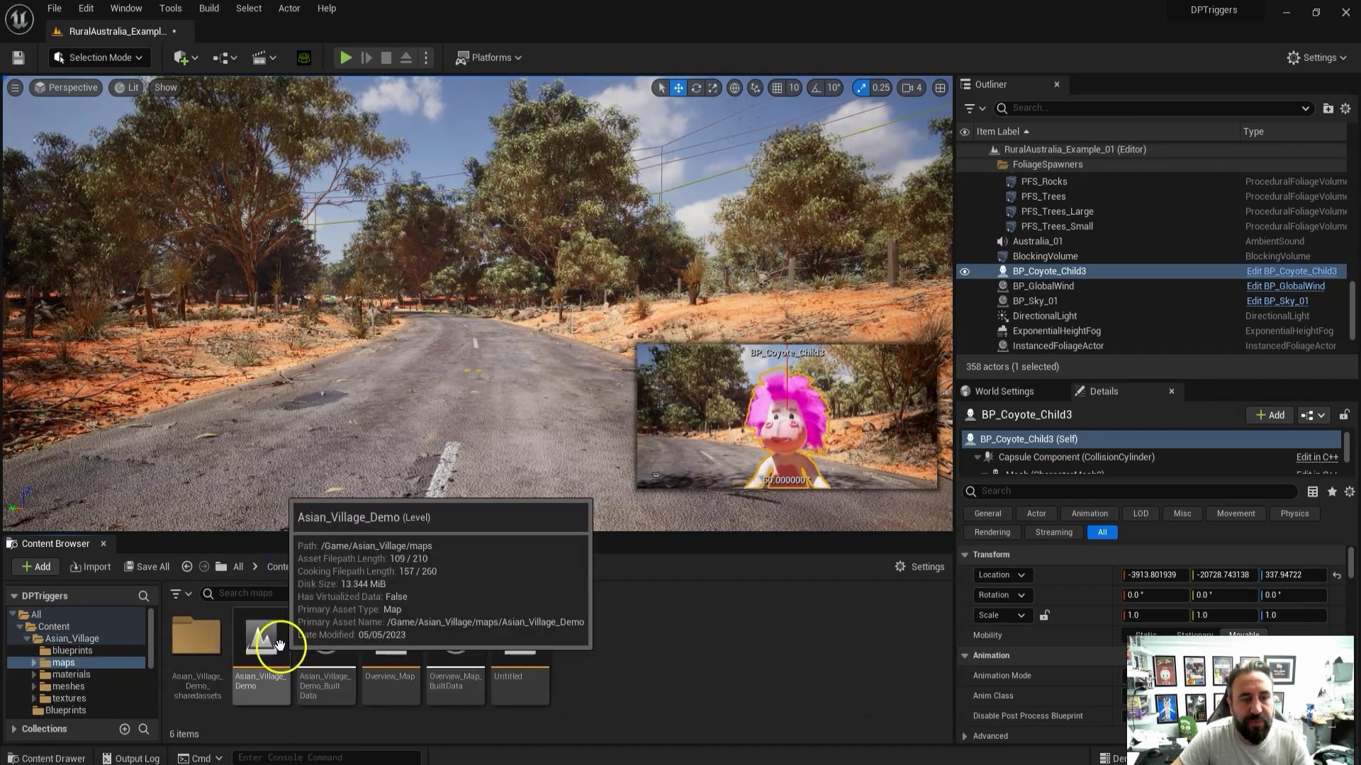
{"action": "double_click", "coordinate": [254, 643]}
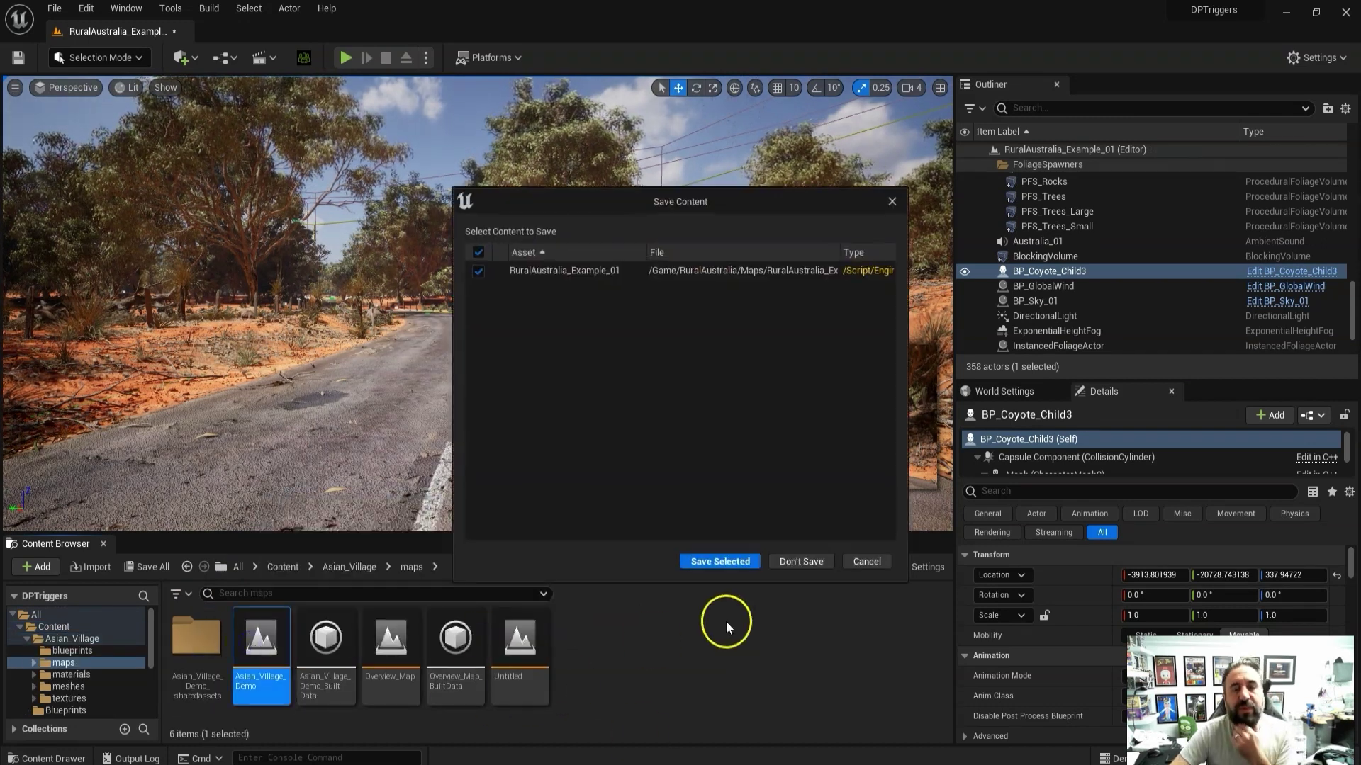
{"action": "left_click", "coordinate": [699, 562]}
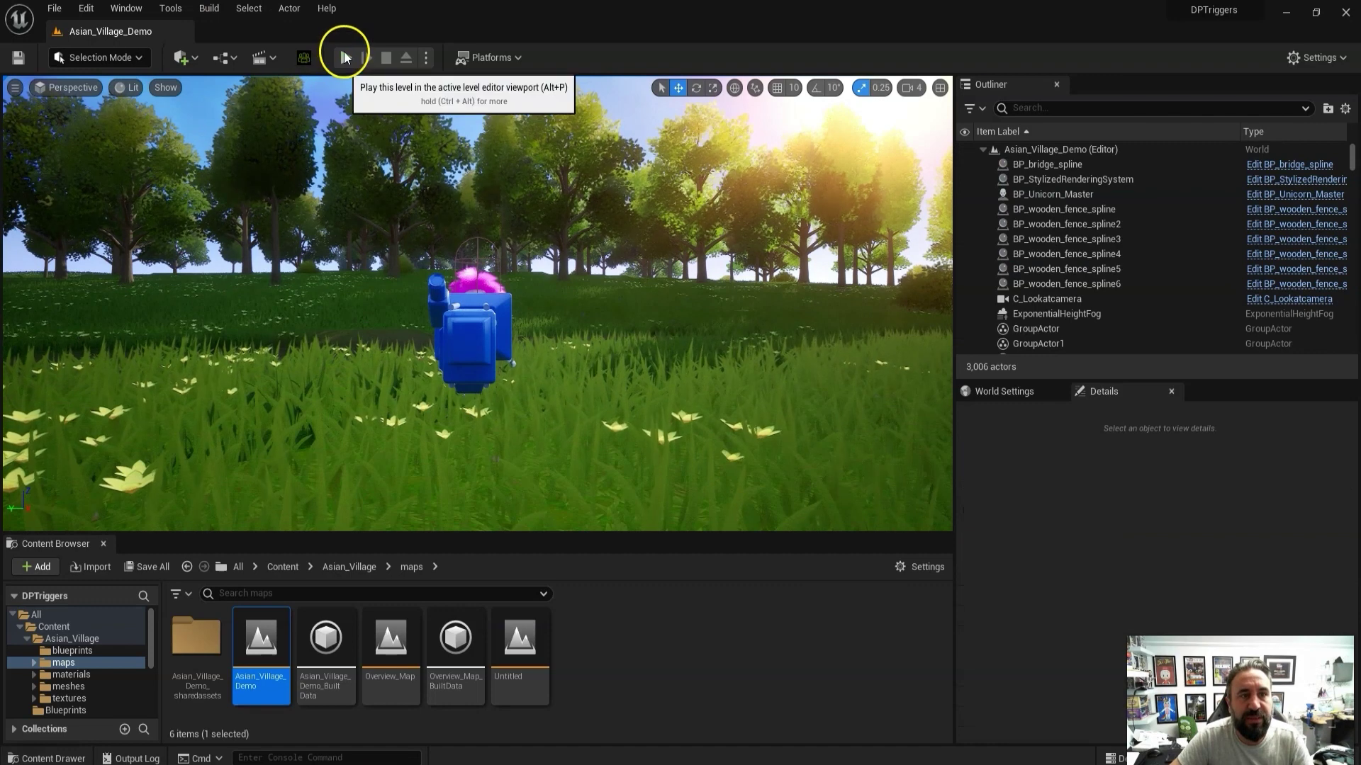
- Play the level and run the pink-haired BP_Unicorn_Master character along the path and over the bridge towards the village
{"action": "left_click", "coordinate": [345, 58]}
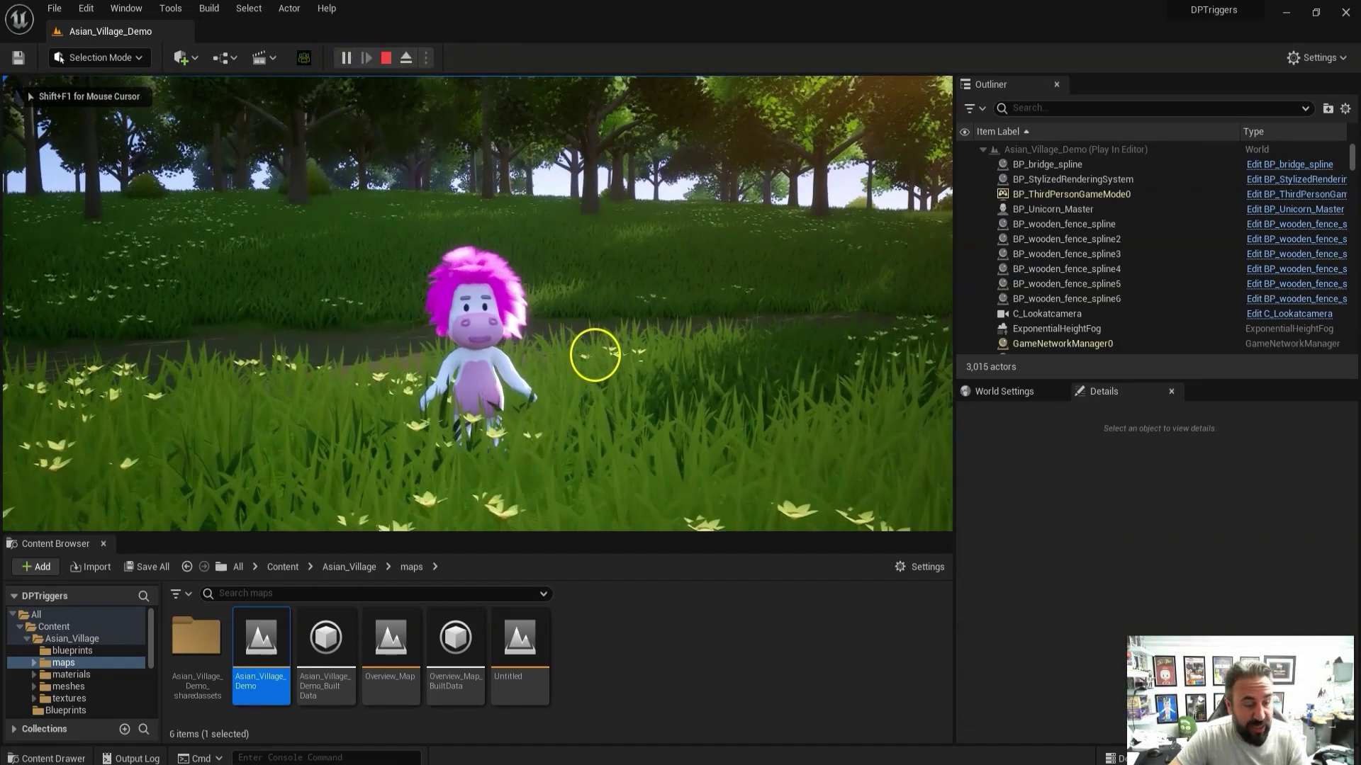
{"action": "key", "text": "w"}
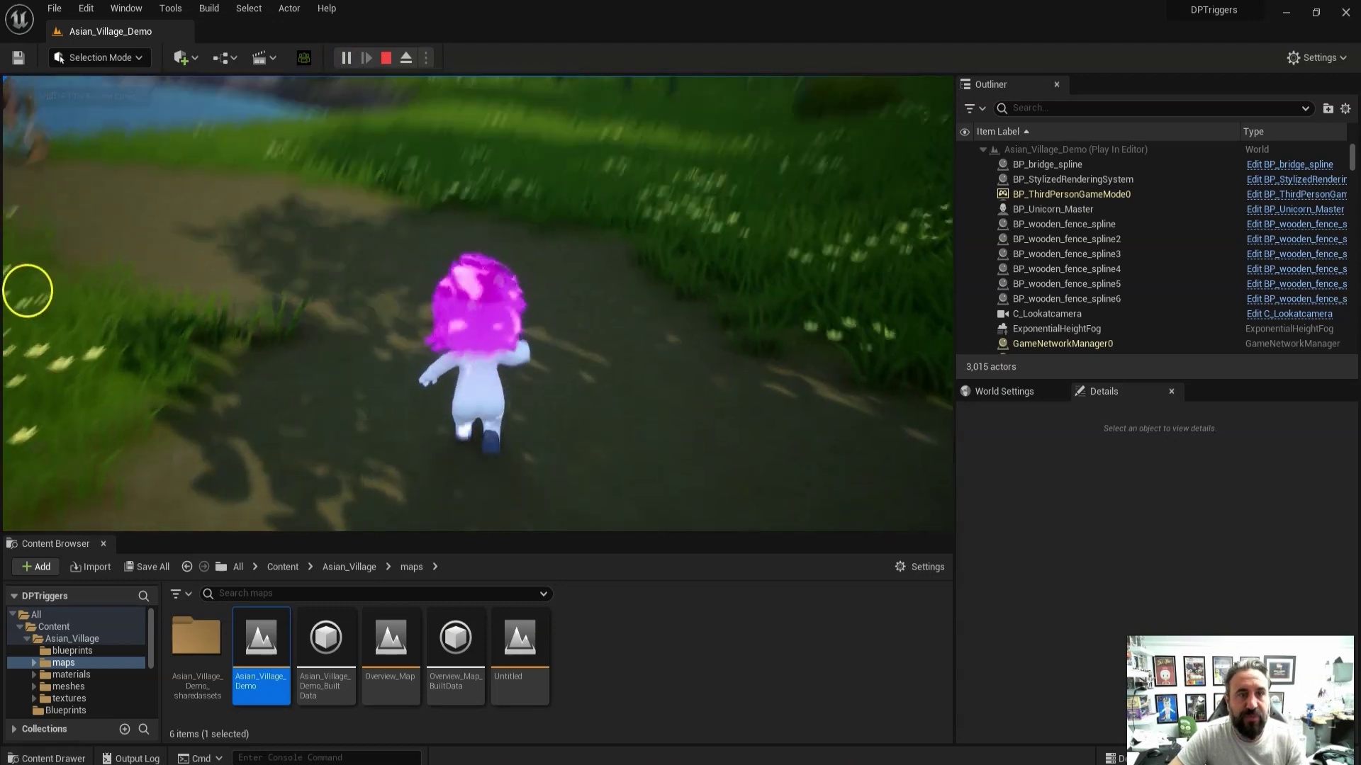
{"action": "key", "text": "w"}
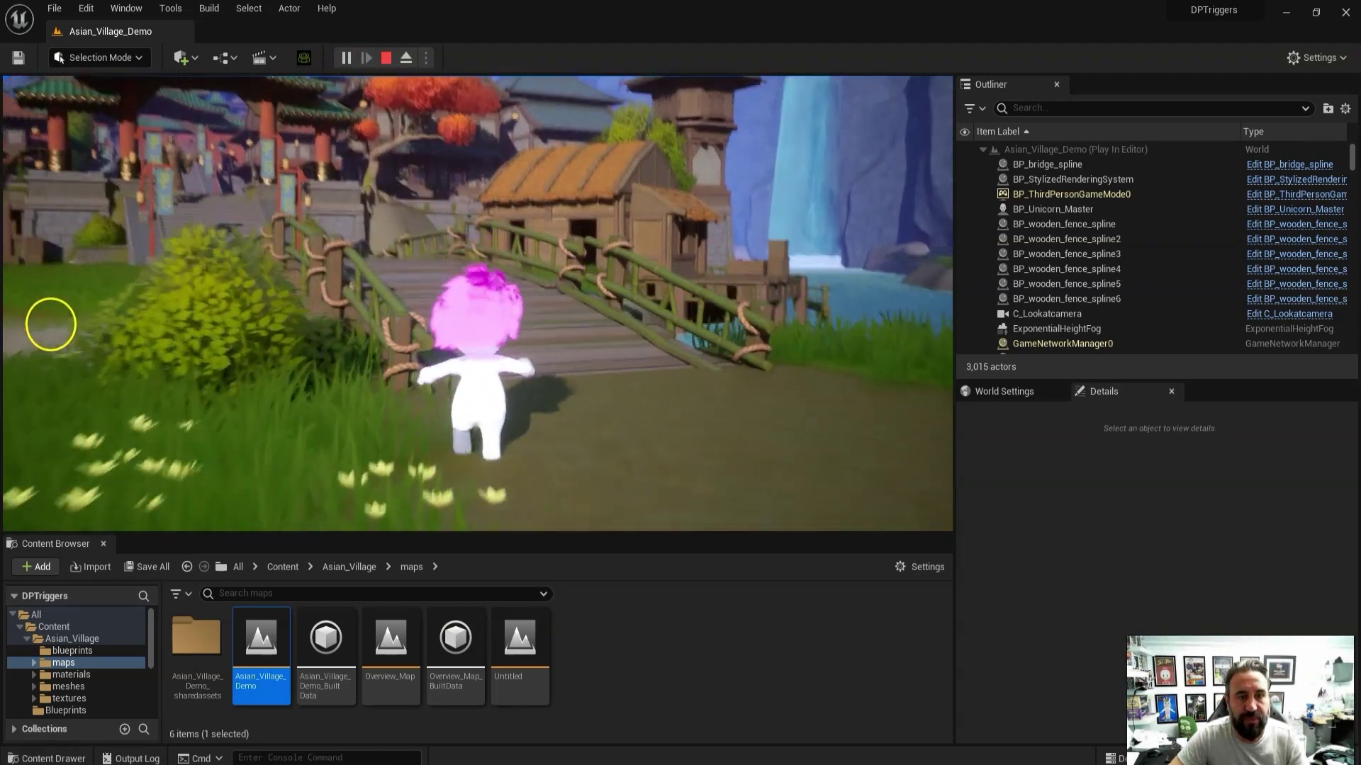
{"action": "key", "text": "w"}
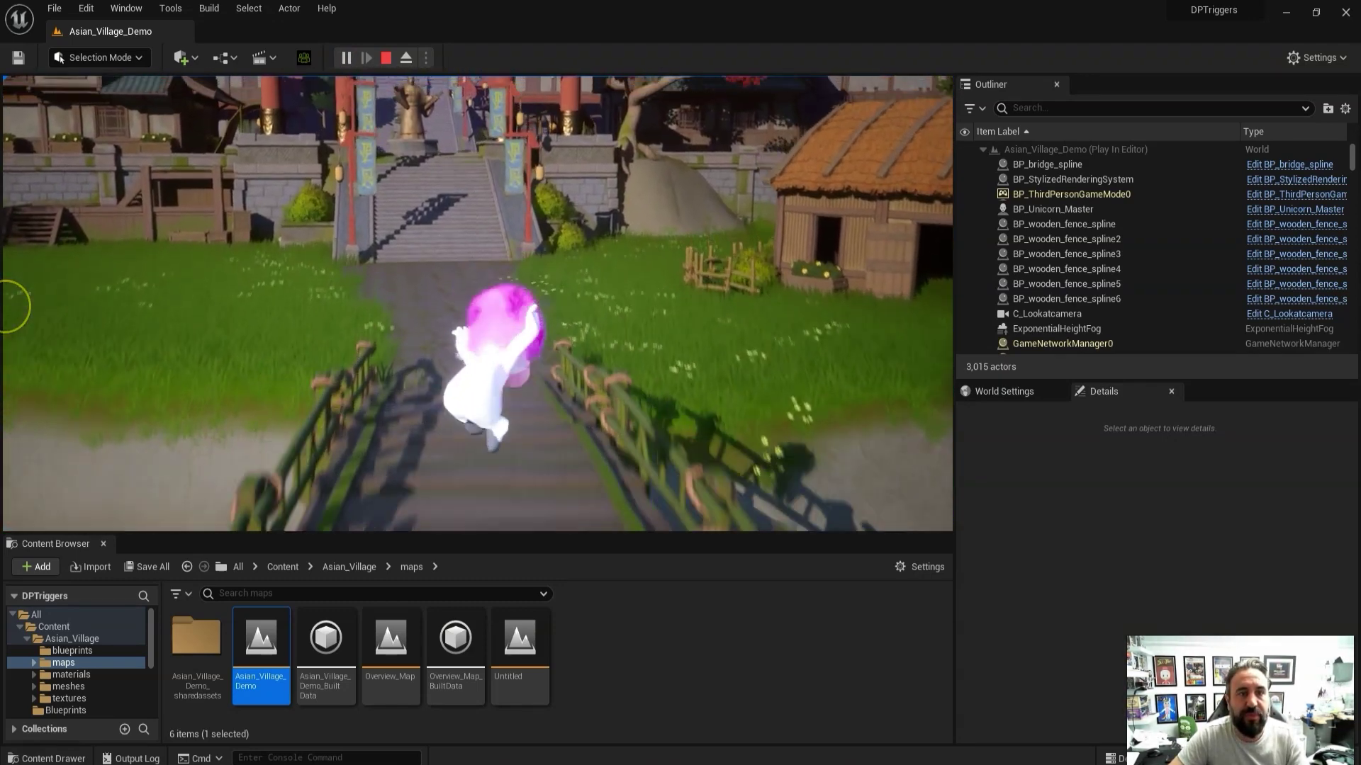
{"action": "key", "text": "w"}
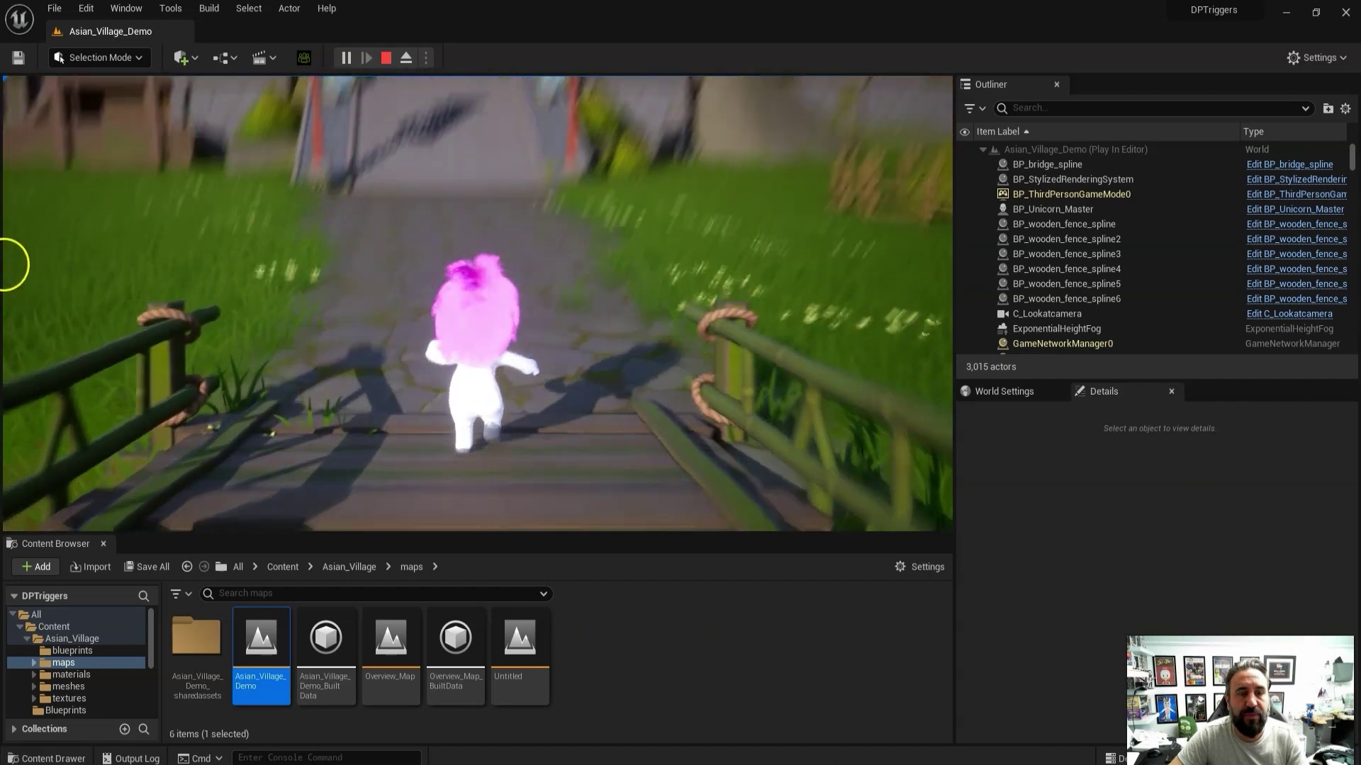
{"action": "key", "text": "w"}
{"action": "key", "text": "s"}
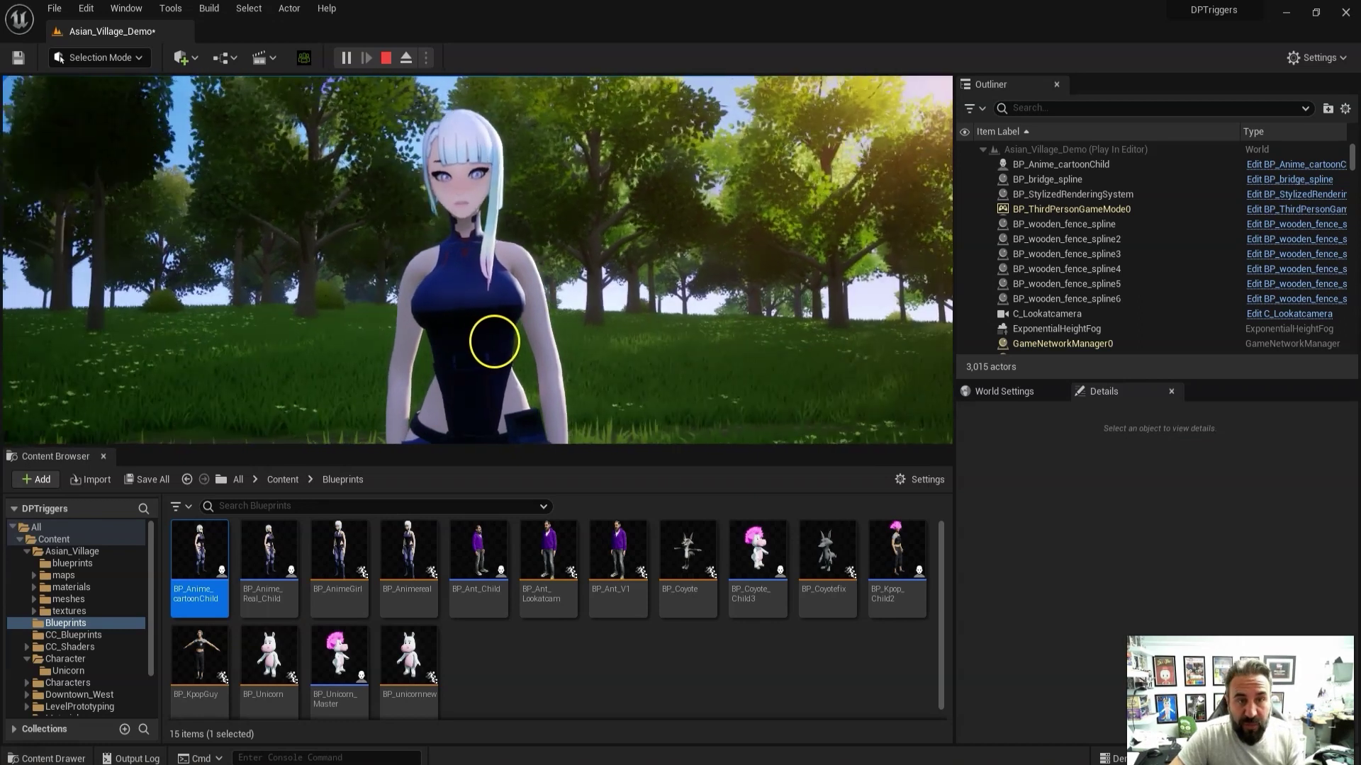
- End the play session and open the Content/StylizedRenderingSystem/Demo/Materials/Trailer_Strokes folder
{"action": "key", "text": "Escape"}
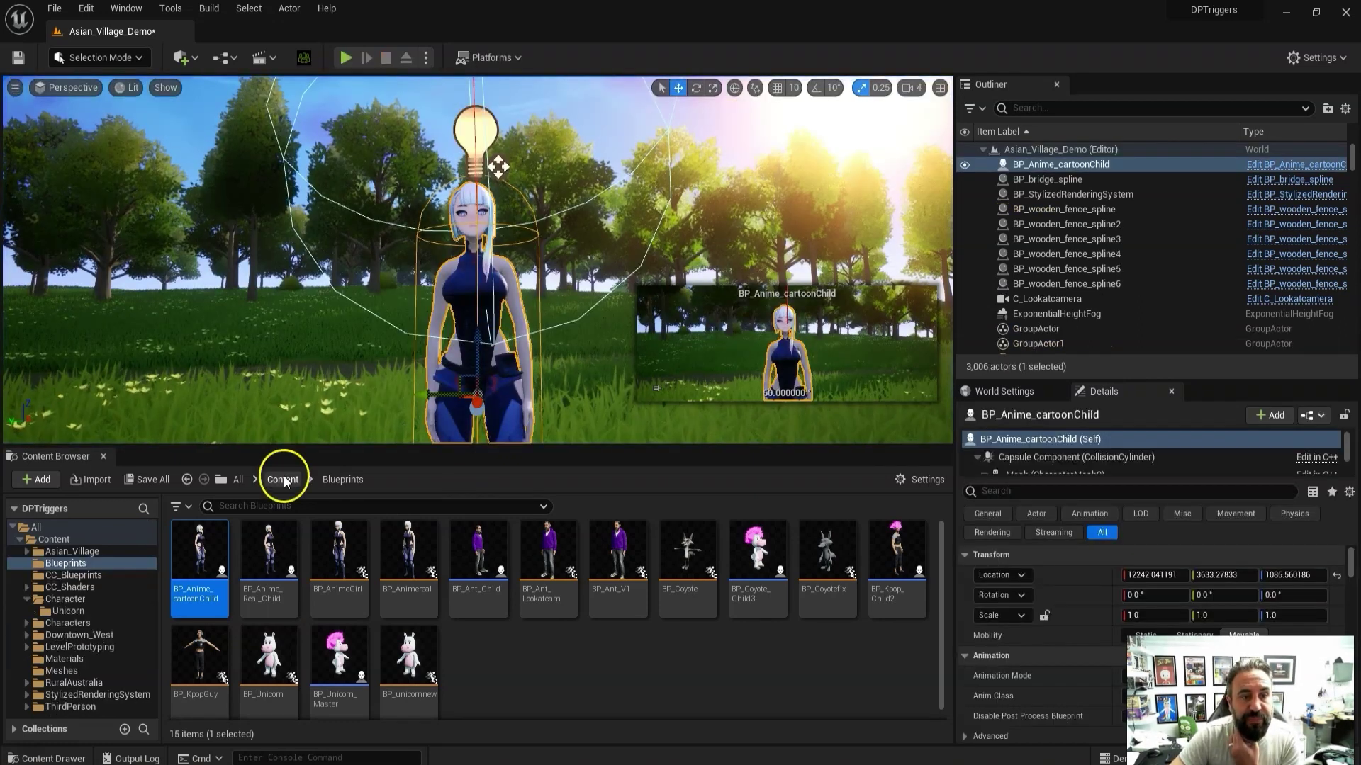
{"action": "left_click", "coordinate": [282, 479]}
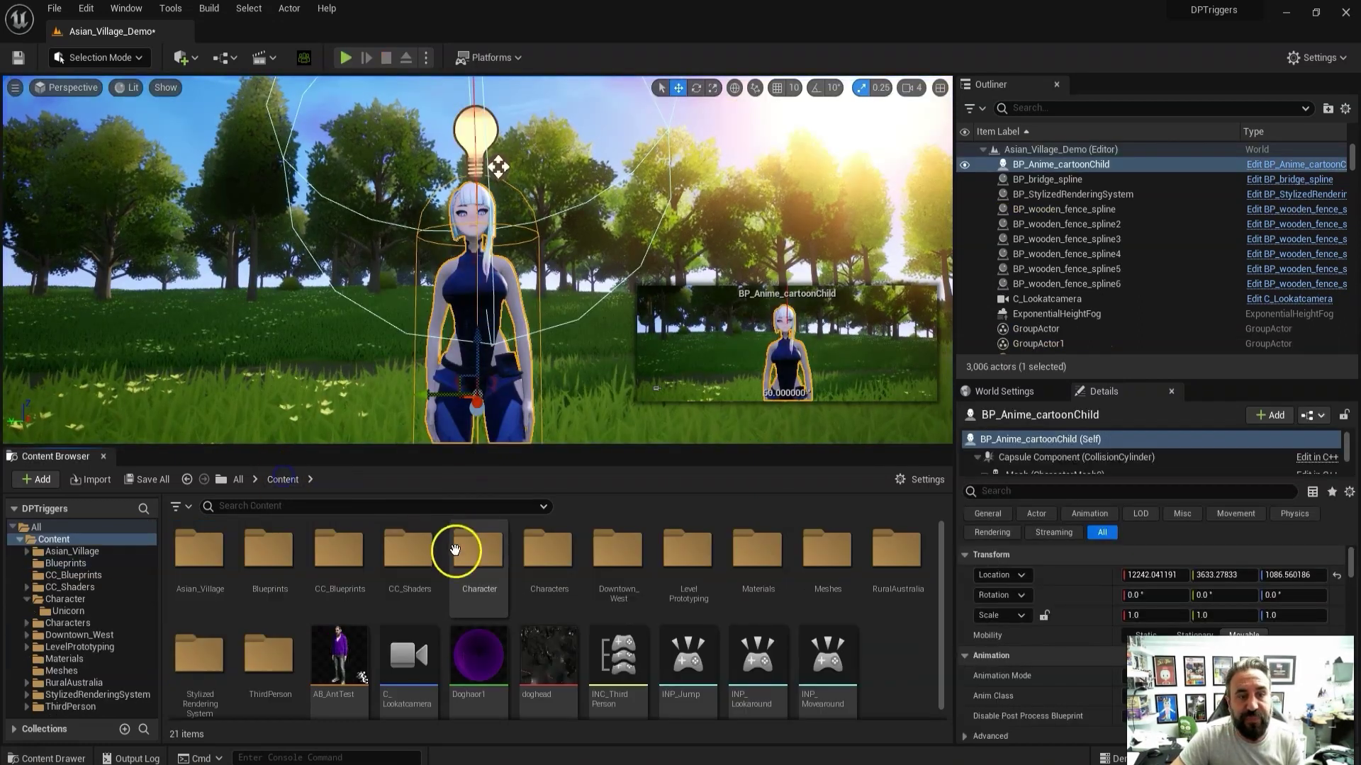
{"action": "double_click", "coordinate": [200, 646]}
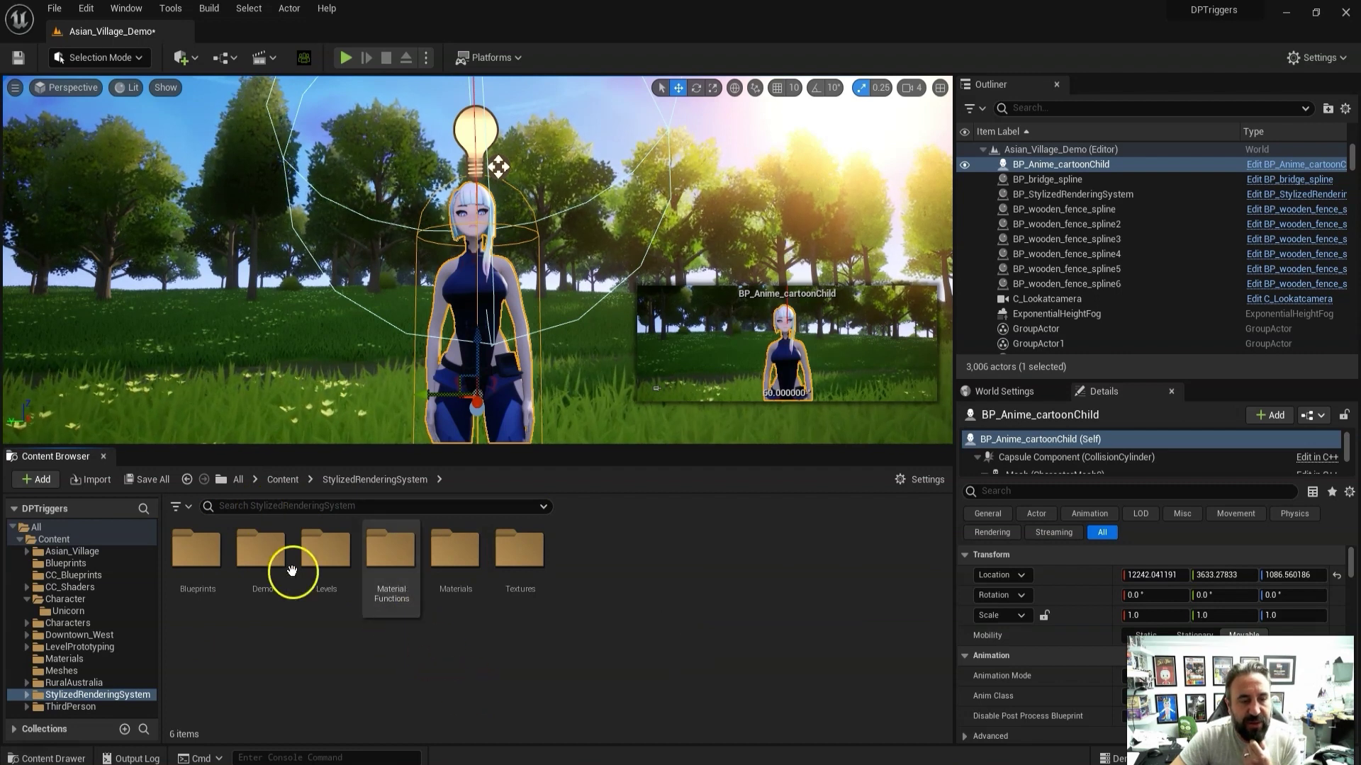
{"action": "double_click", "coordinate": [256, 551]}
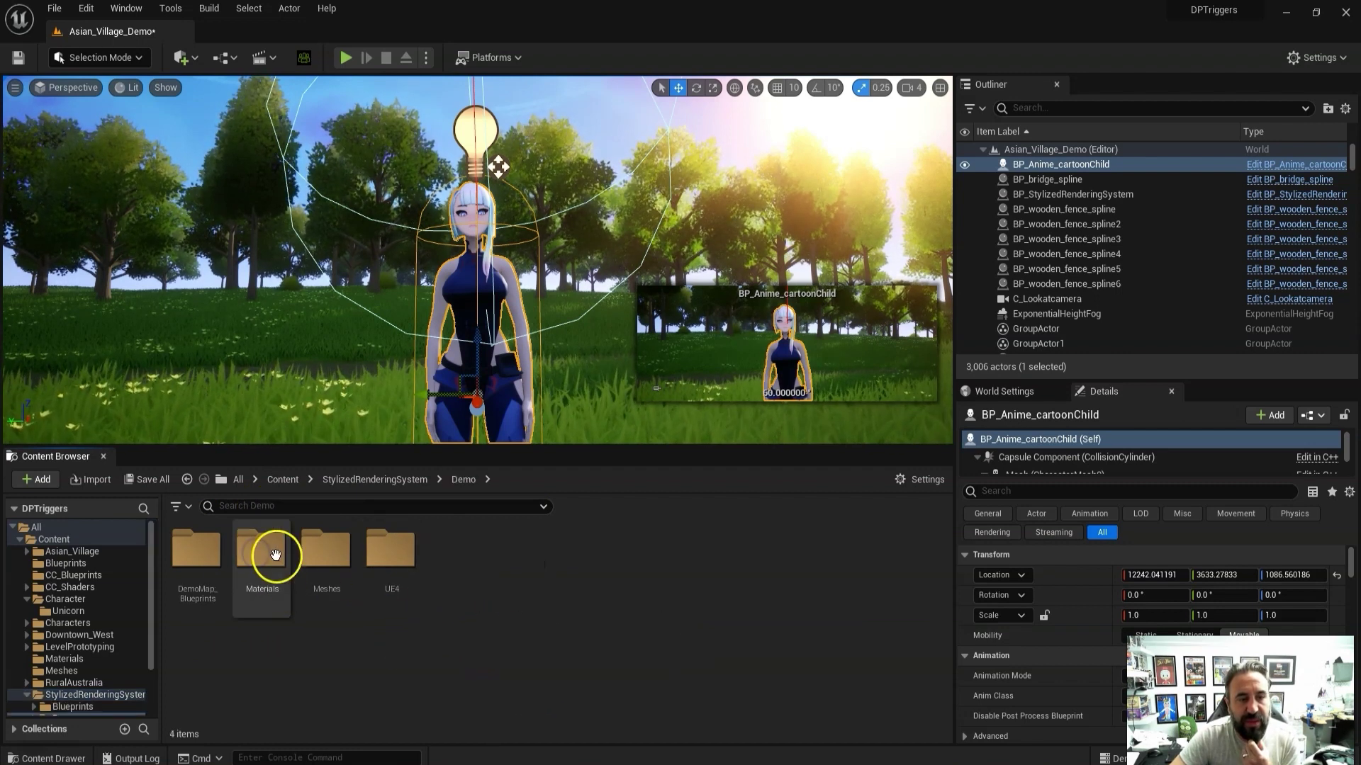
{"action": "double_click", "coordinate": [266, 552]}
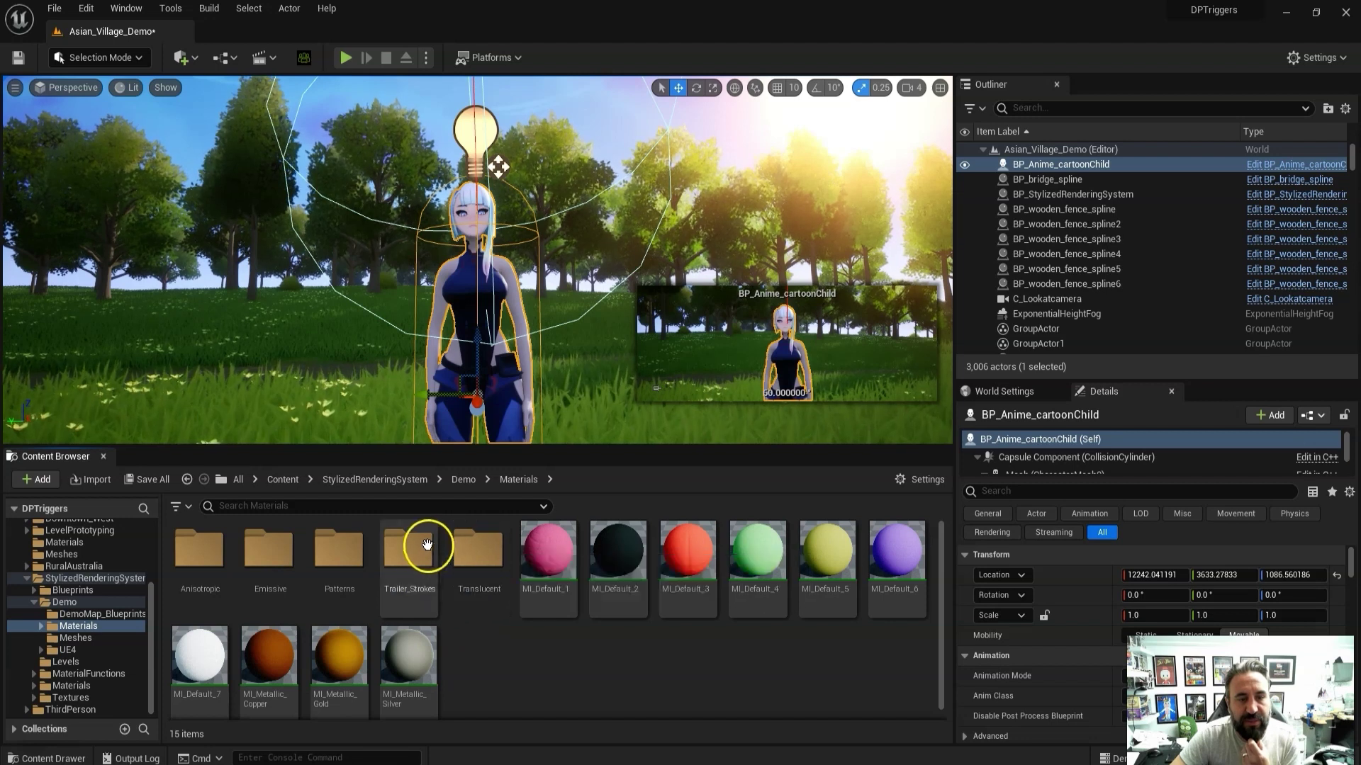
{"action": "double_click", "coordinate": [423, 547]}
- Apply Trailer_Strokes materials, including M_Character, clothing and Hair, to the BP_Anime_cartoonChild character in the level
{"action": "scroll", "coordinate": [500, 326], "scroll_direction": "up", "scroll_amount": 4}
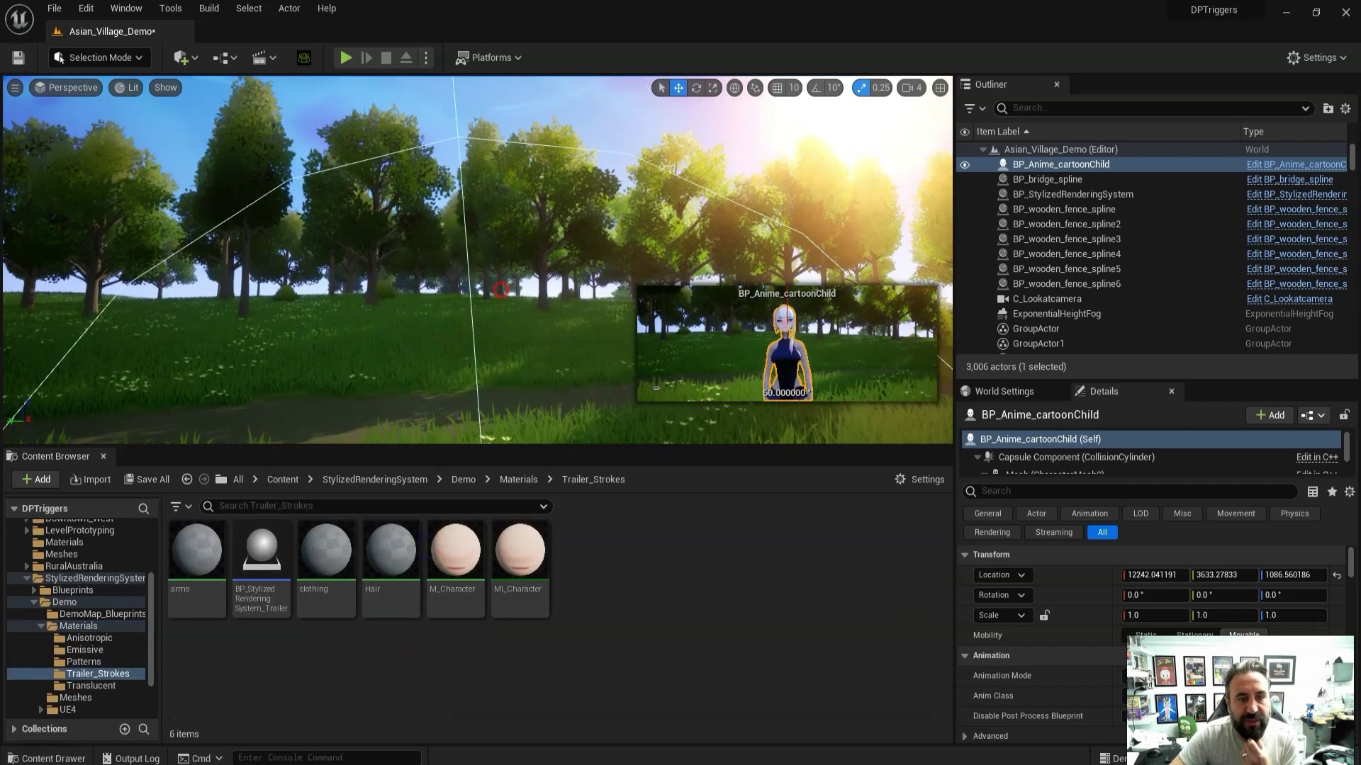
{"action": "right_click_drag", "start_coordinate": [500, 304], "coordinate": [500, 354]}
{"action": "left_click_drag", "start_coordinate": [456, 556], "coordinate": [477, 492]}
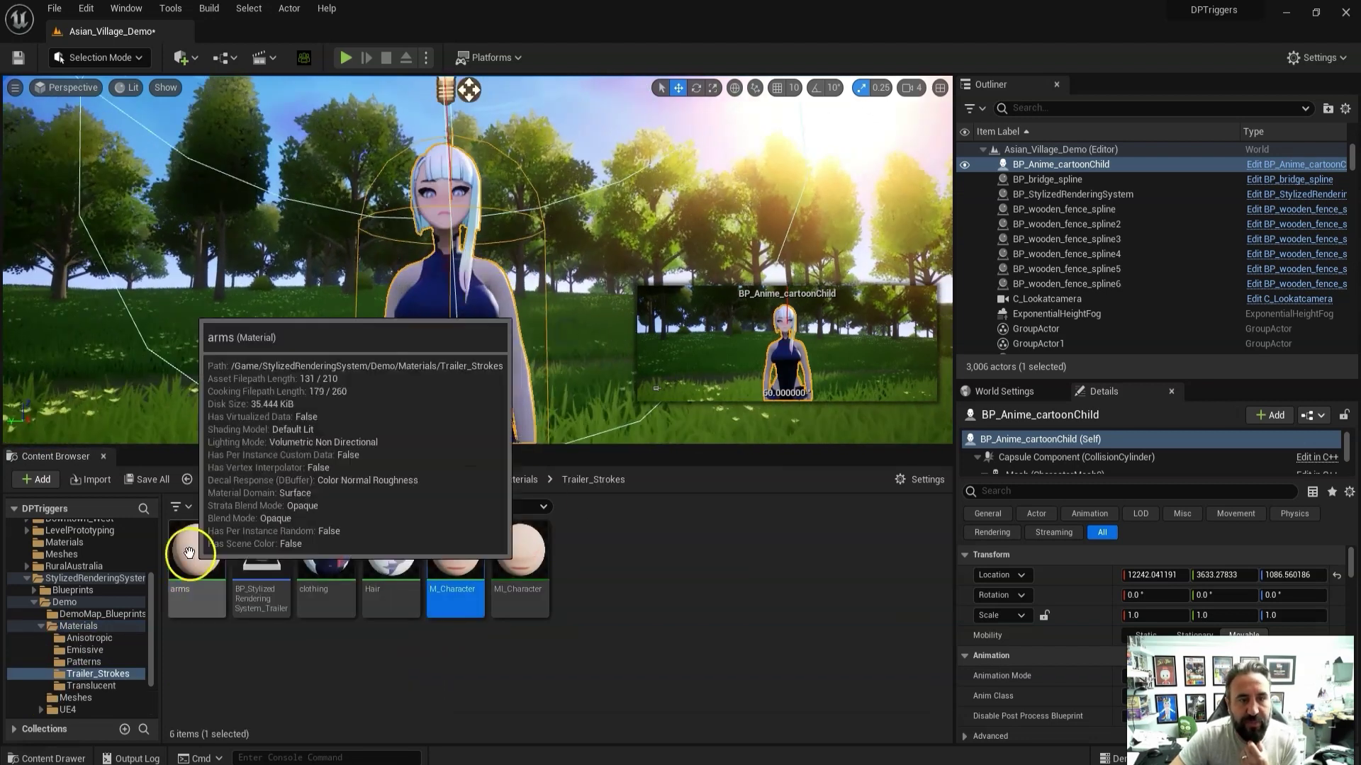
{"action": "left_click", "coordinate": [328, 567]}
{"action": "left_click", "coordinate": [381, 578]}
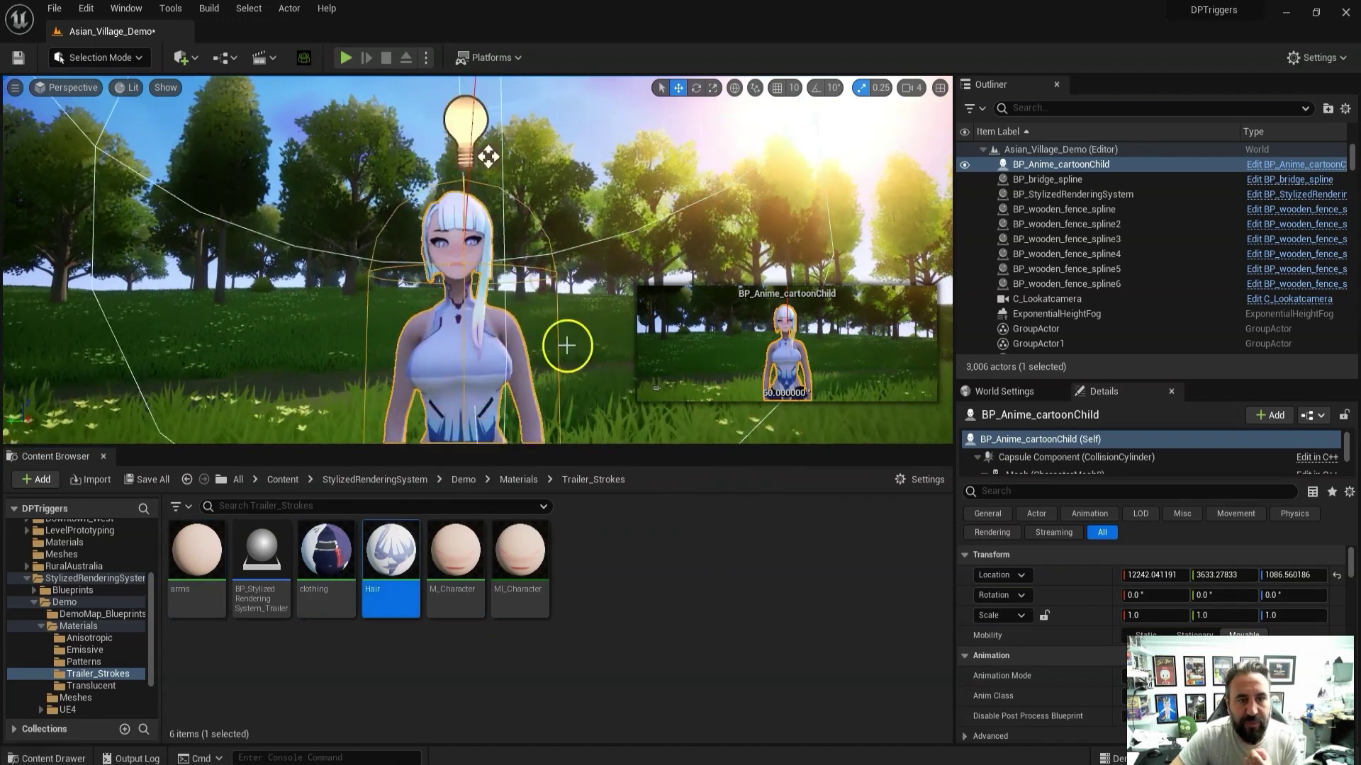
- Filter the character's properties by "custom" and enable Render CustomDepth Pass for its mesh
{"action": "scroll", "coordinate": [565, 347], "scroll_direction": "up", "scroll_amount": 3}
{"action": "left_click", "coordinate": [1002, 490]}
{"action": "type", "text": "custom"}
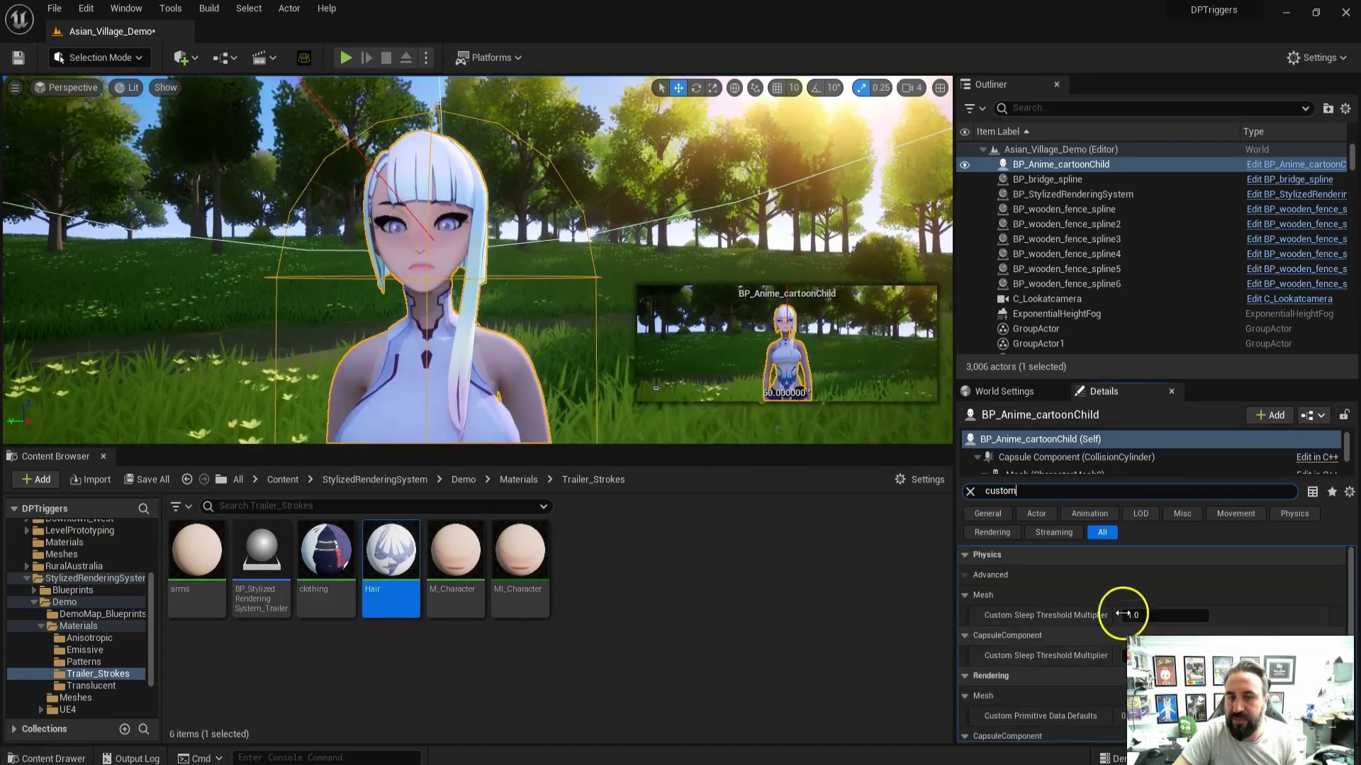
{"action": "scroll", "coordinate": [1091, 621], "scroll_direction": "down", "scroll_amount": 2}
{"action": "scroll", "coordinate": [1087, 601], "scroll_direction": "down", "scroll_amount": 3}
{"action": "left_click", "coordinate": [1128, 602]}
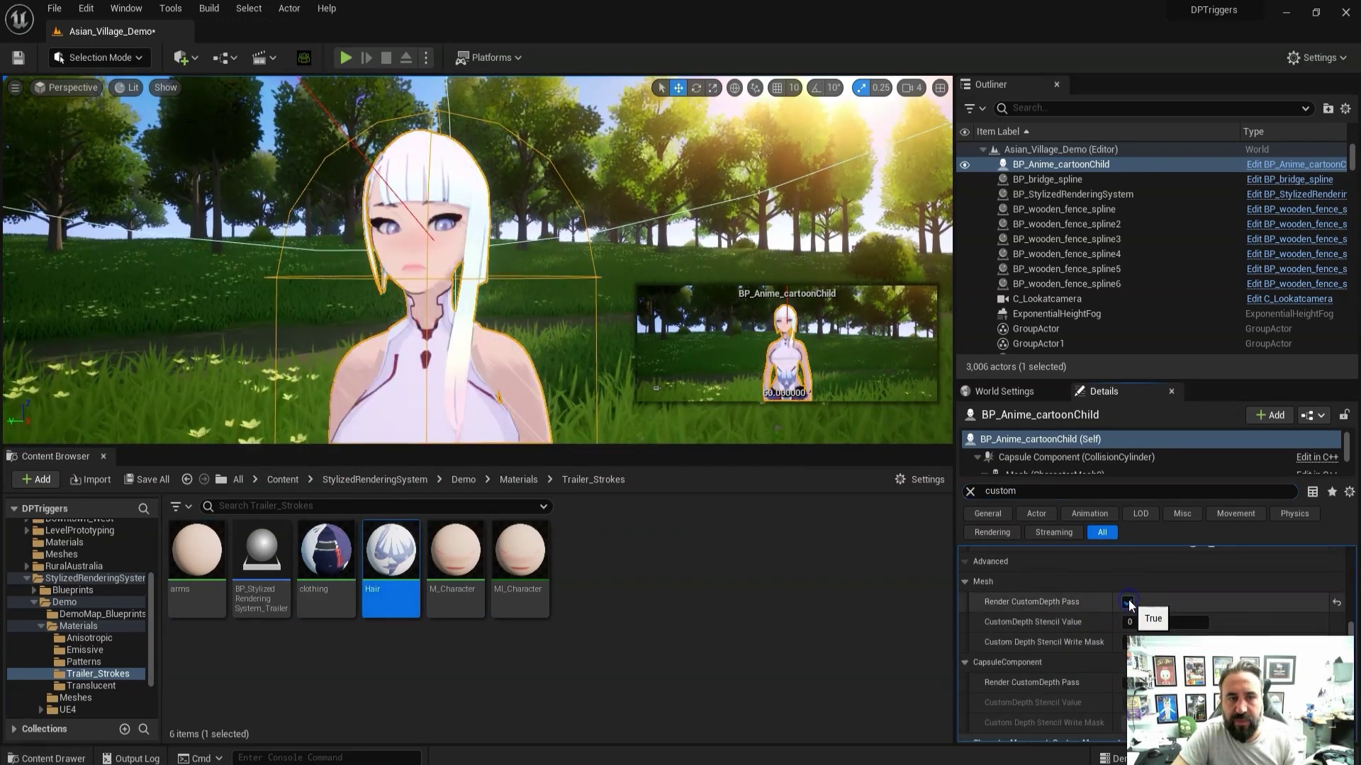
- Examine the stylized shading on the anime character's face, hair, arms and clothing in close-up
{"action": "middle_click_drag", "start_coordinate": [558, 314], "coordinate": [558, 347]}
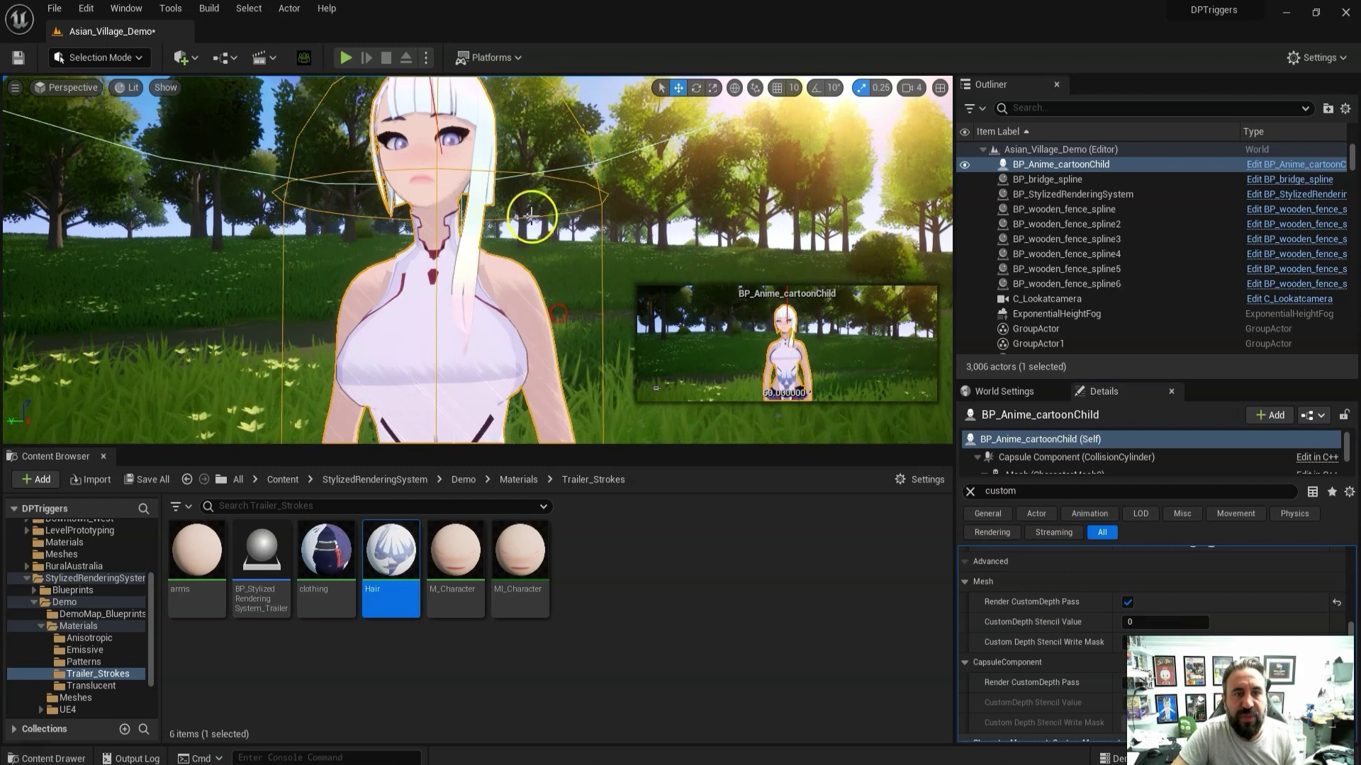
{"action": "left_click_drag", "start_coordinate": [509, 304], "coordinate": [506, 284]}
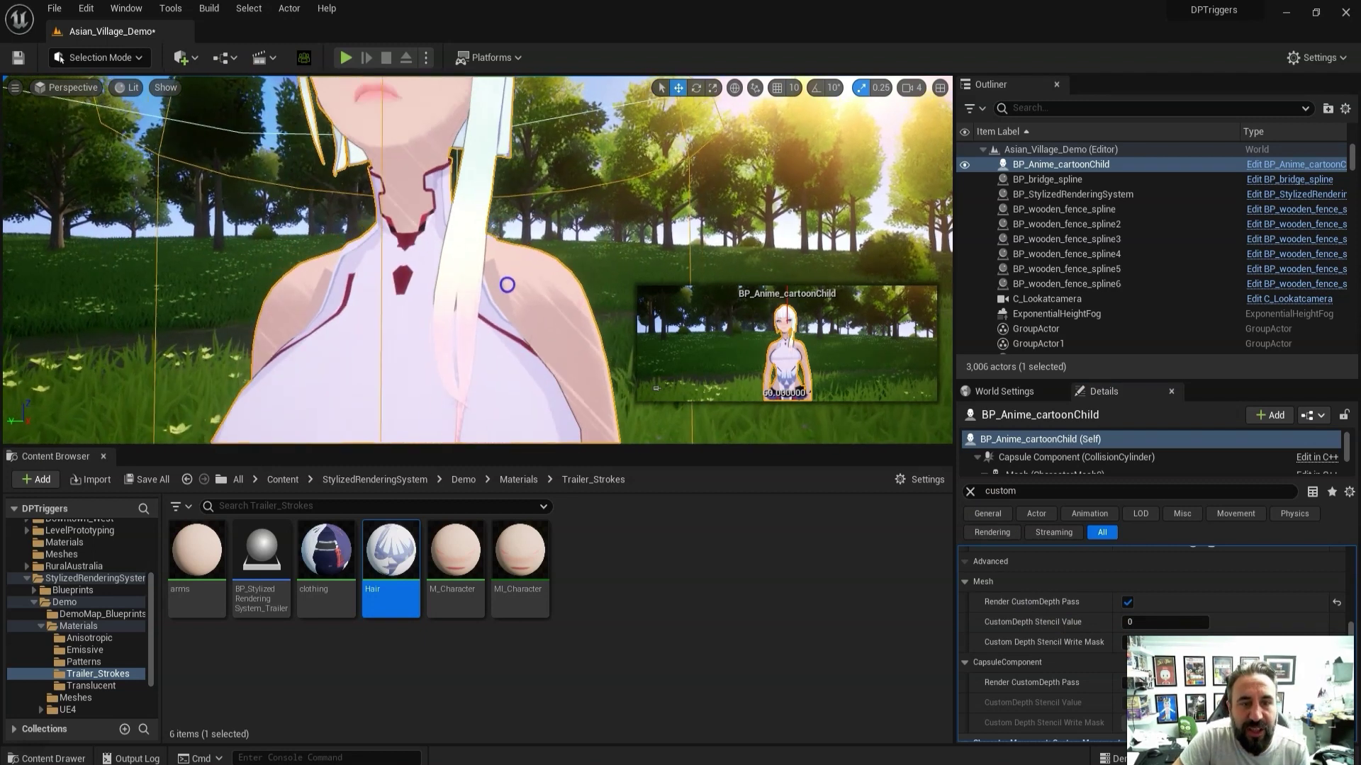
{"action": "middle_click_drag", "start_coordinate": [508, 325], "coordinate": [506, 248]}
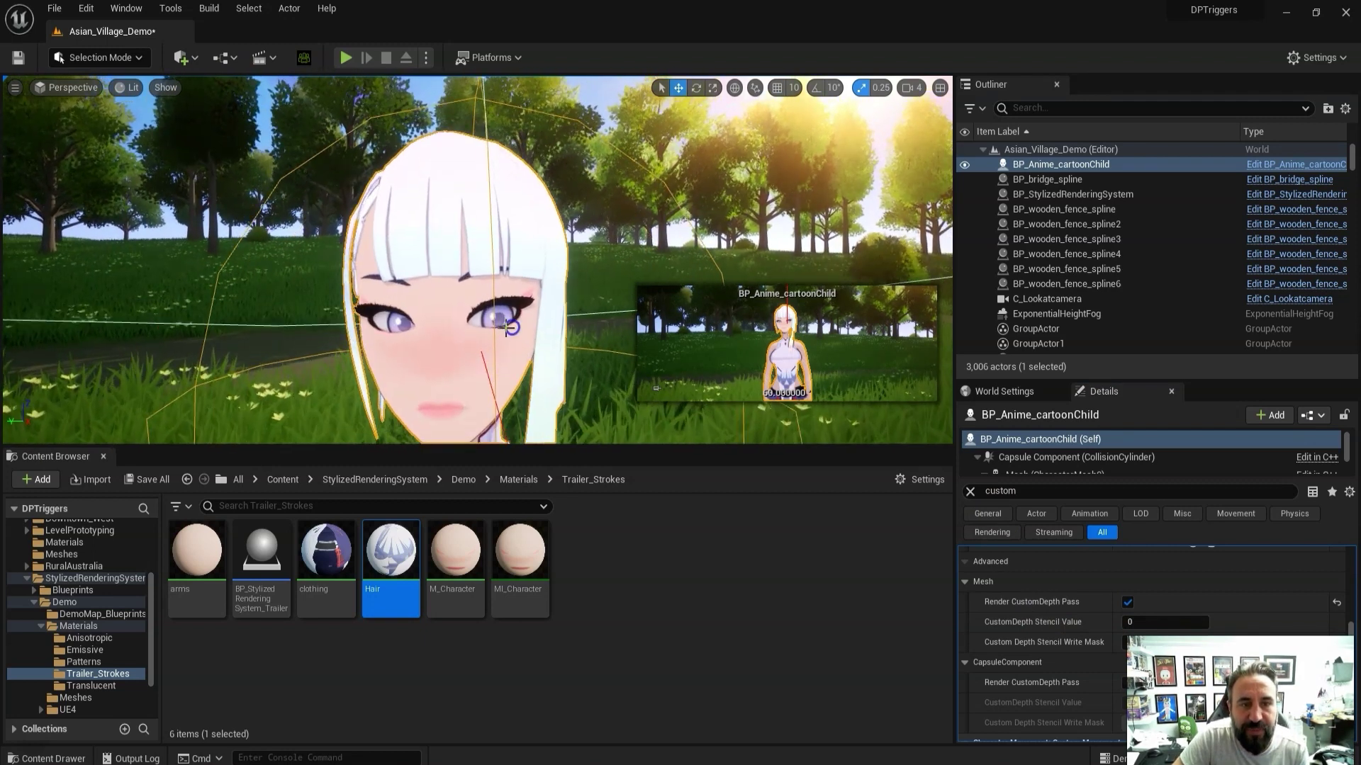
{"action": "right_click_drag", "start_coordinate": [506, 328], "coordinate": [524, 326]}
{"action": "mouse_move", "coordinate": [524, 326]}
{"action": "middle_mouse_down"}
{"action": "mouse_move", "coordinate": [503, 322]}
{"action": "mouse_move", "coordinate": [501, 343]}
{"action": "mouse_move", "coordinate": [500, 317]}
{"action": "middle_mouse_up"}
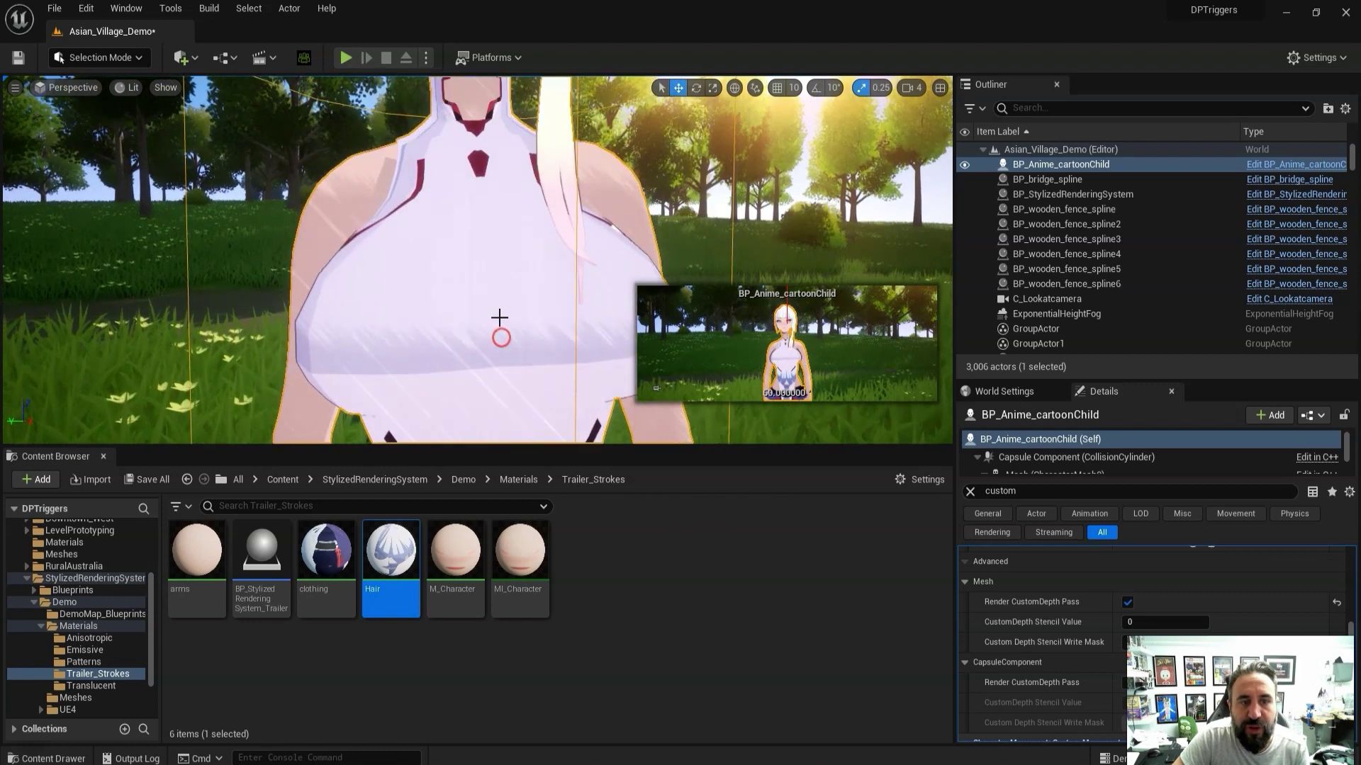
{"action": "left_click_drag", "start_coordinate": [500, 318], "coordinate": [495, 198]}
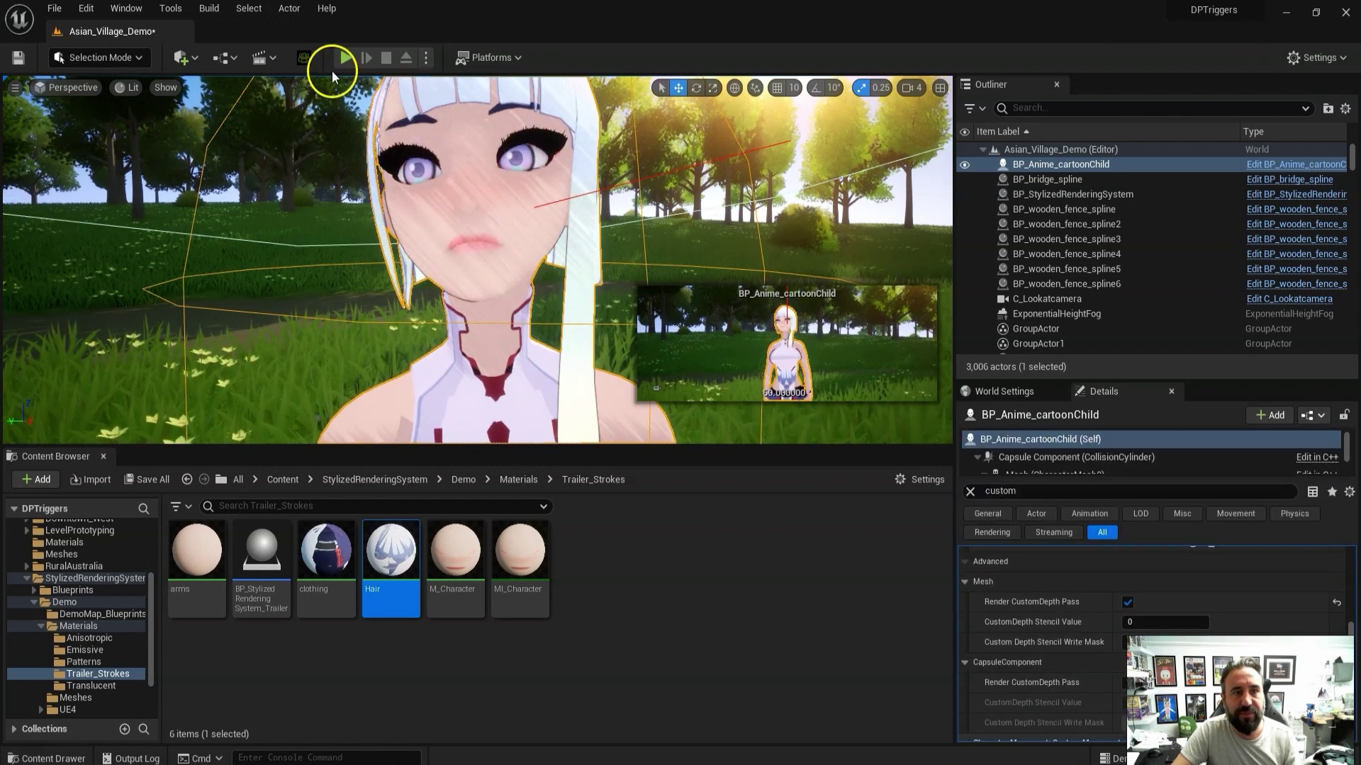
- Play the level and view the stylized anime character from the front at different distances
{"action": "left_click", "coordinate": [344, 58]}
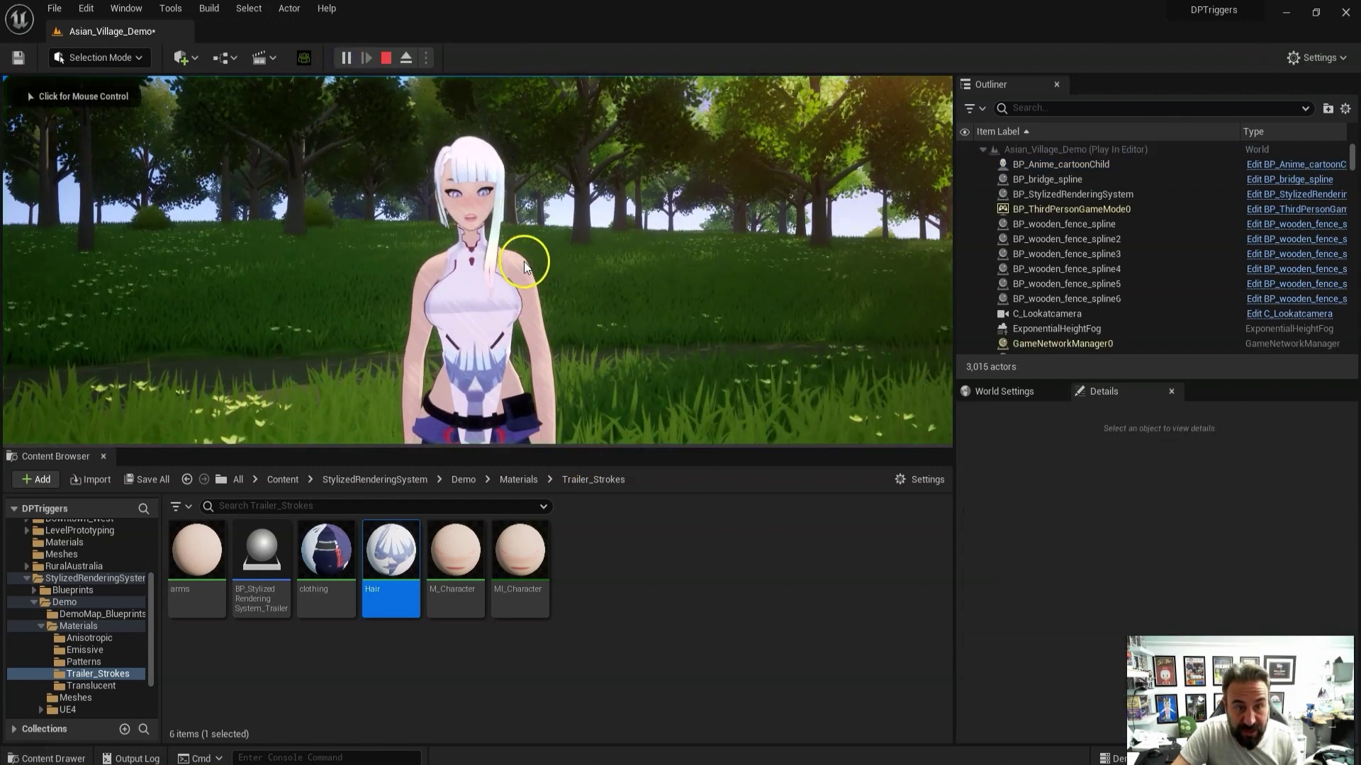
{"action": "left_click", "coordinate": [524, 262]}
{"action": "scroll", "coordinate": [521, 241], "scroll_direction": "up", "scroll_amount": 5}
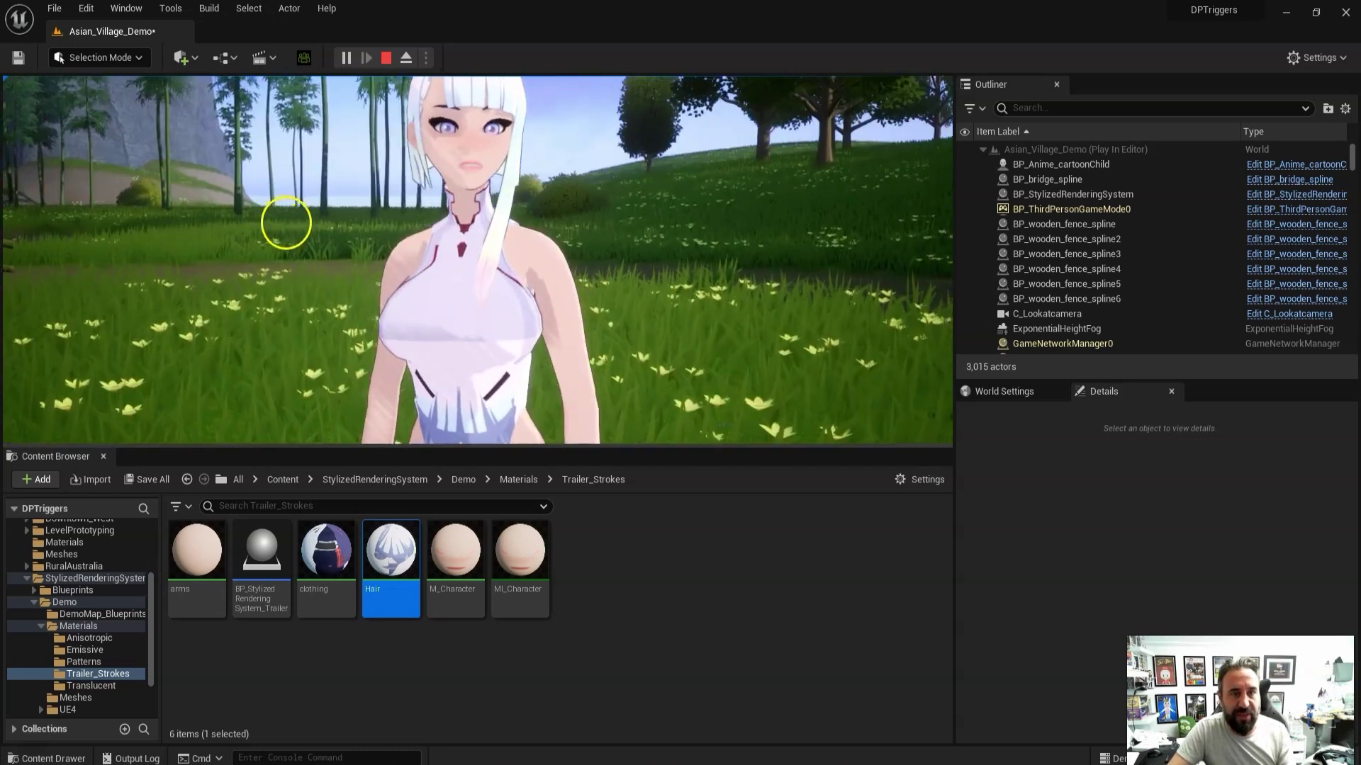
{"action": "left_click_drag", "start_coordinate": [285, 223], "coordinate": [250, 225]}
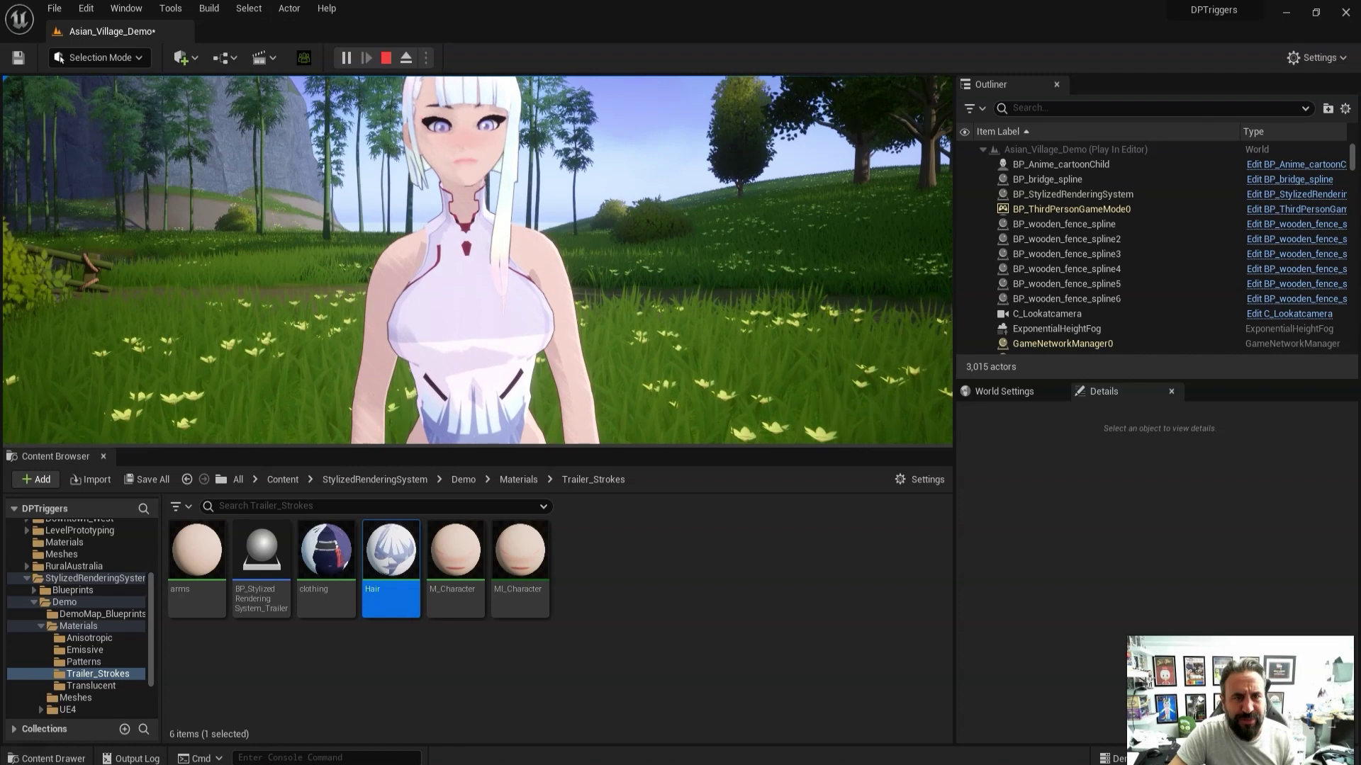
{"action": "scroll", "coordinate": [251, 226], "scroll_direction": "down", "scroll_amount": 3}
{"action": "scroll", "coordinate": [251, 227], "scroll_direction": "up", "scroll_amount": 3}
{"action": "left_click_drag", "start_coordinate": [241, 221], "coordinate": [269, 246]}
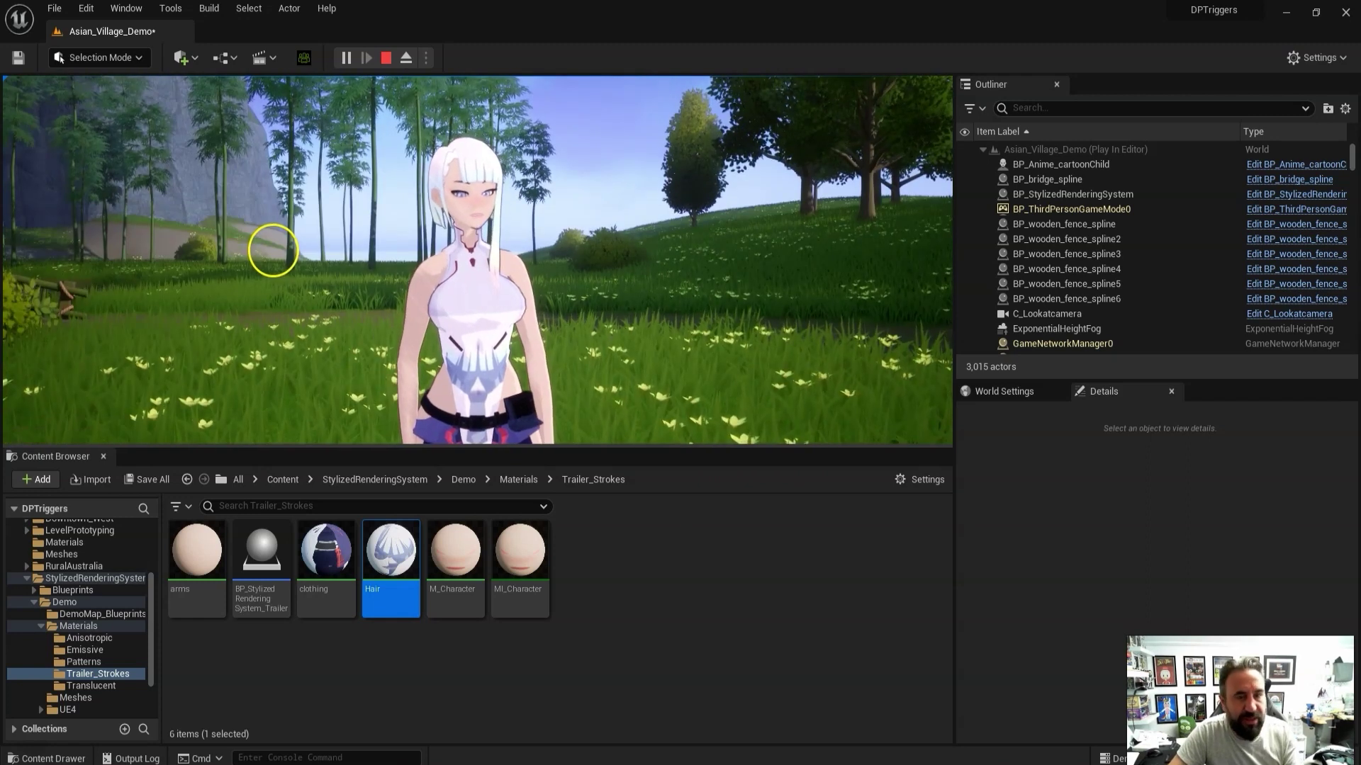
- Enlarge the viewport and run the anime character across the meadow, making it jump and turning it back to the camera
{"action": "left_click_drag", "start_coordinate": [487, 445], "coordinate": [486, 684]}
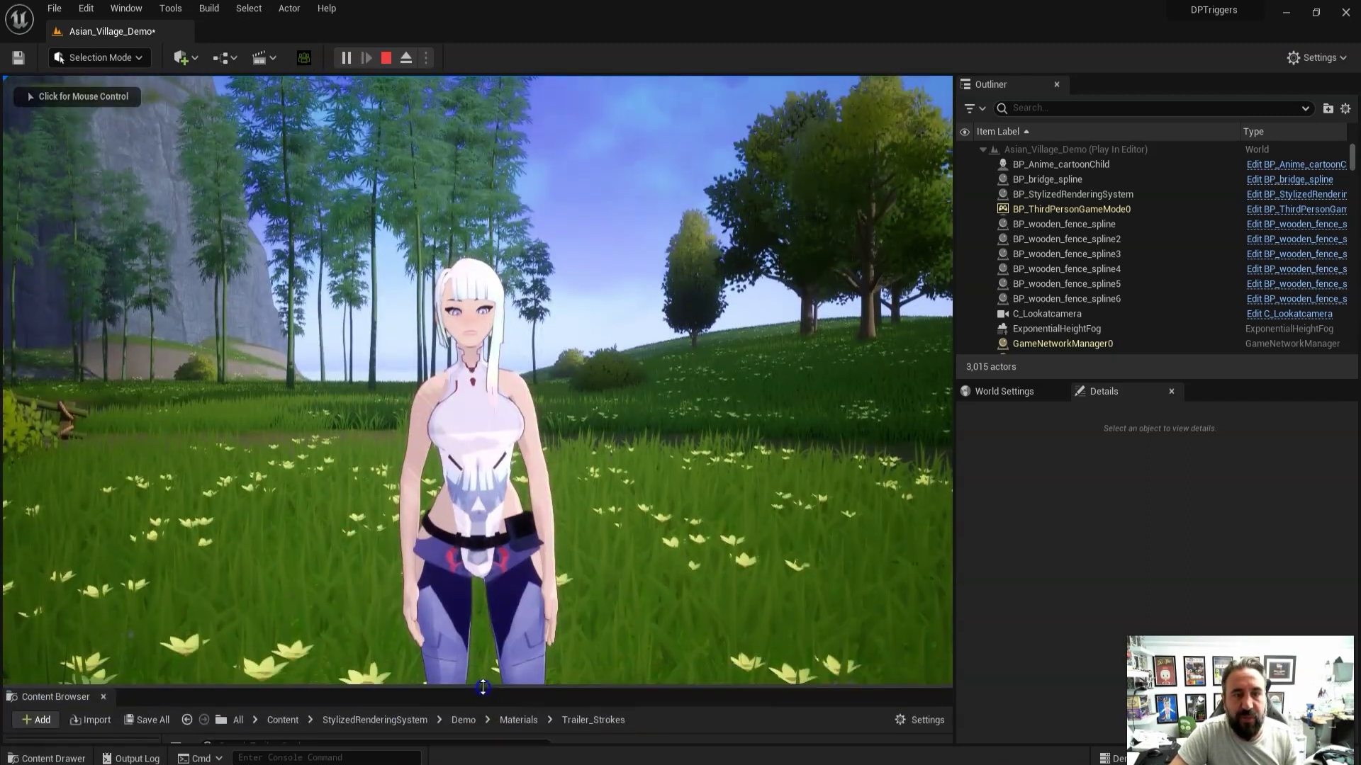
{"action": "left_click", "coordinate": [509, 368]}
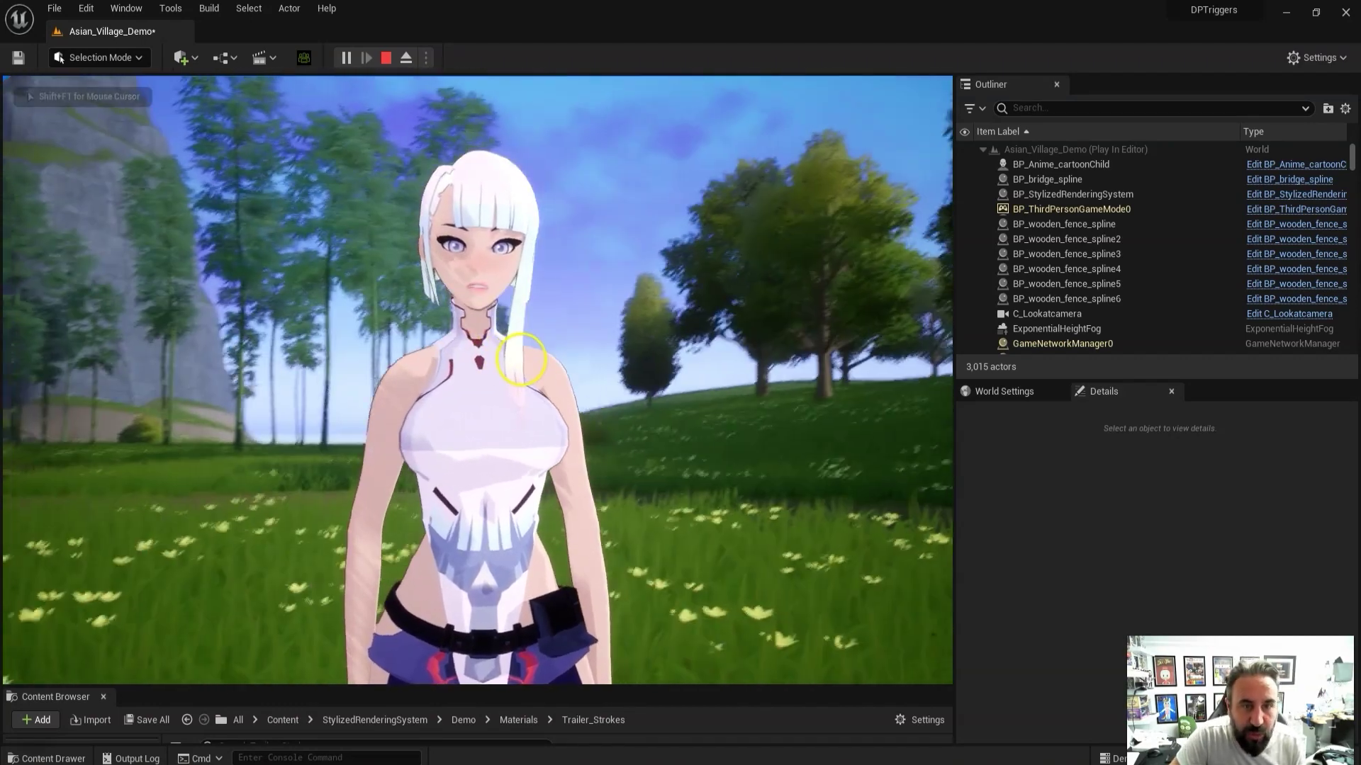
{"action": "key", "text": "w"}
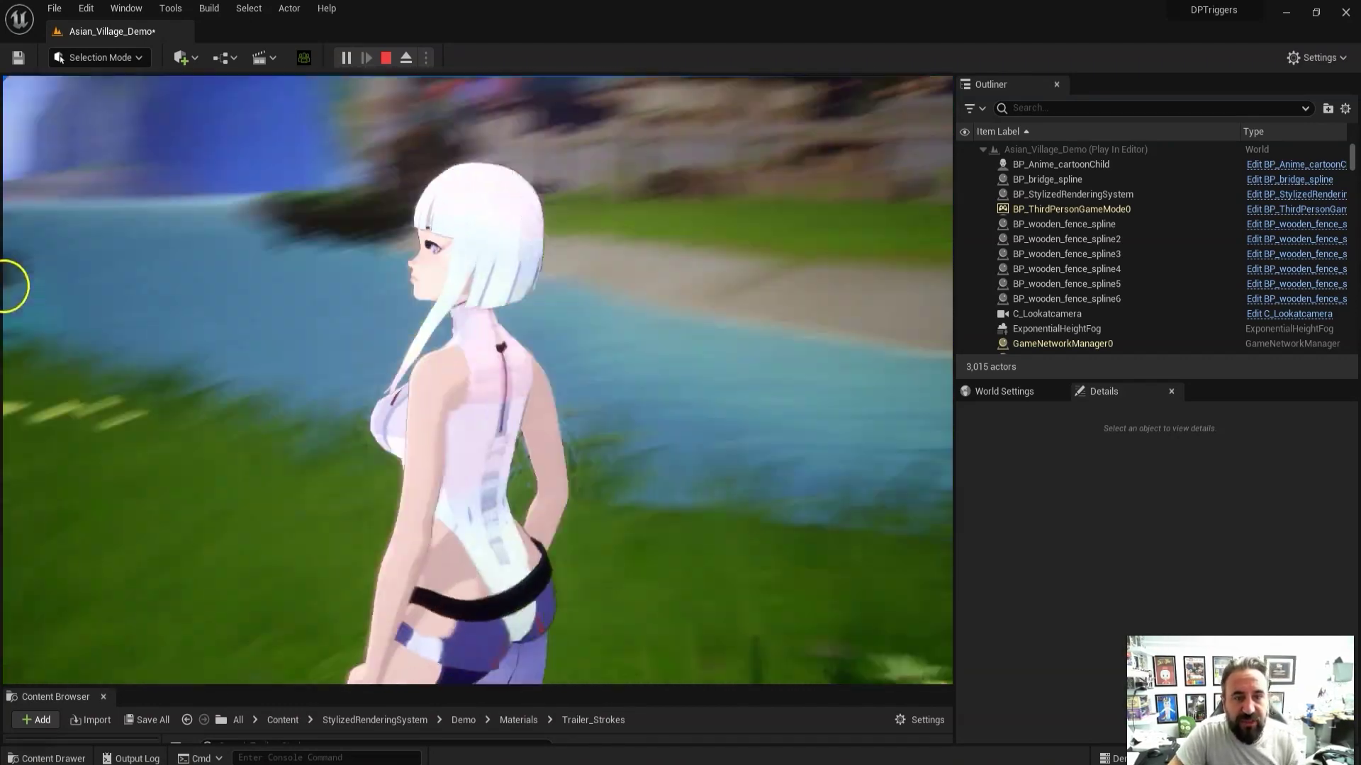
{"action": "key", "text": "space"}
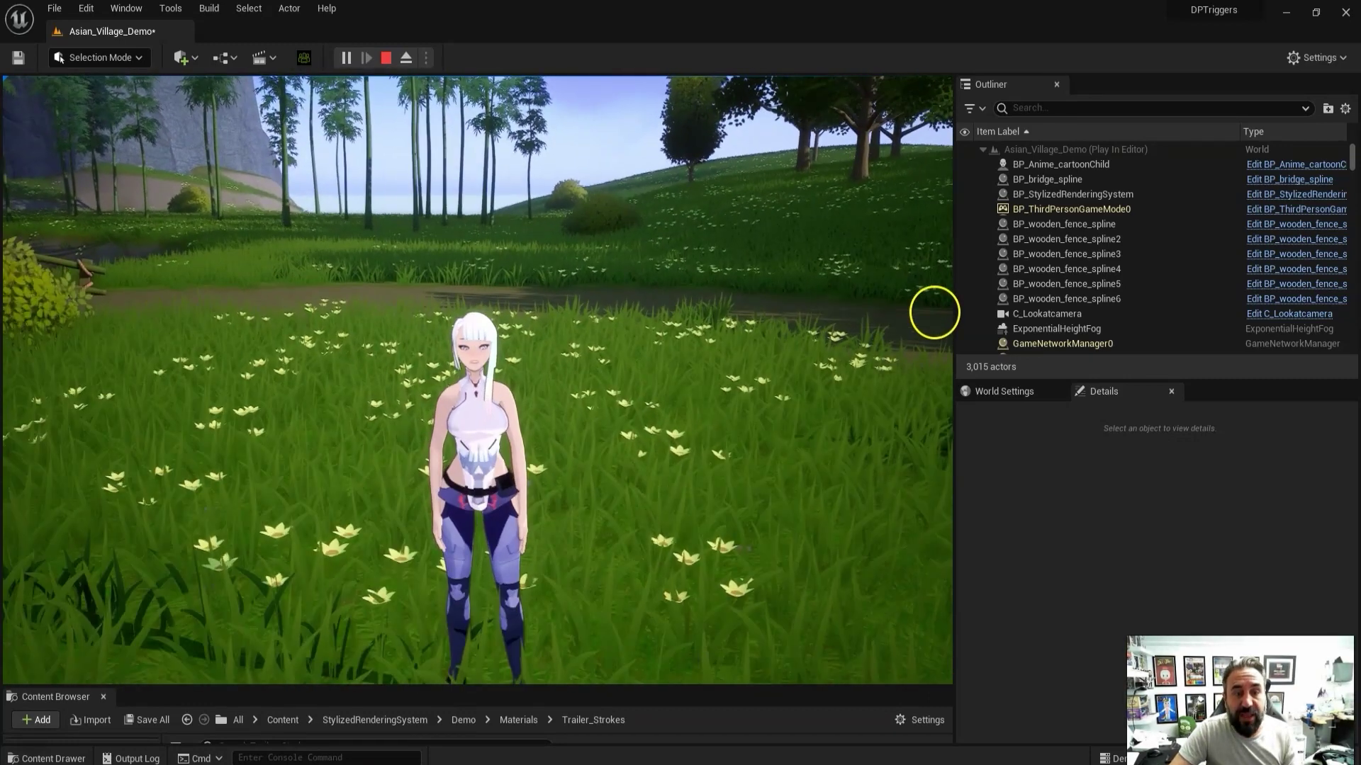
{"action": "key", "text": "w"}
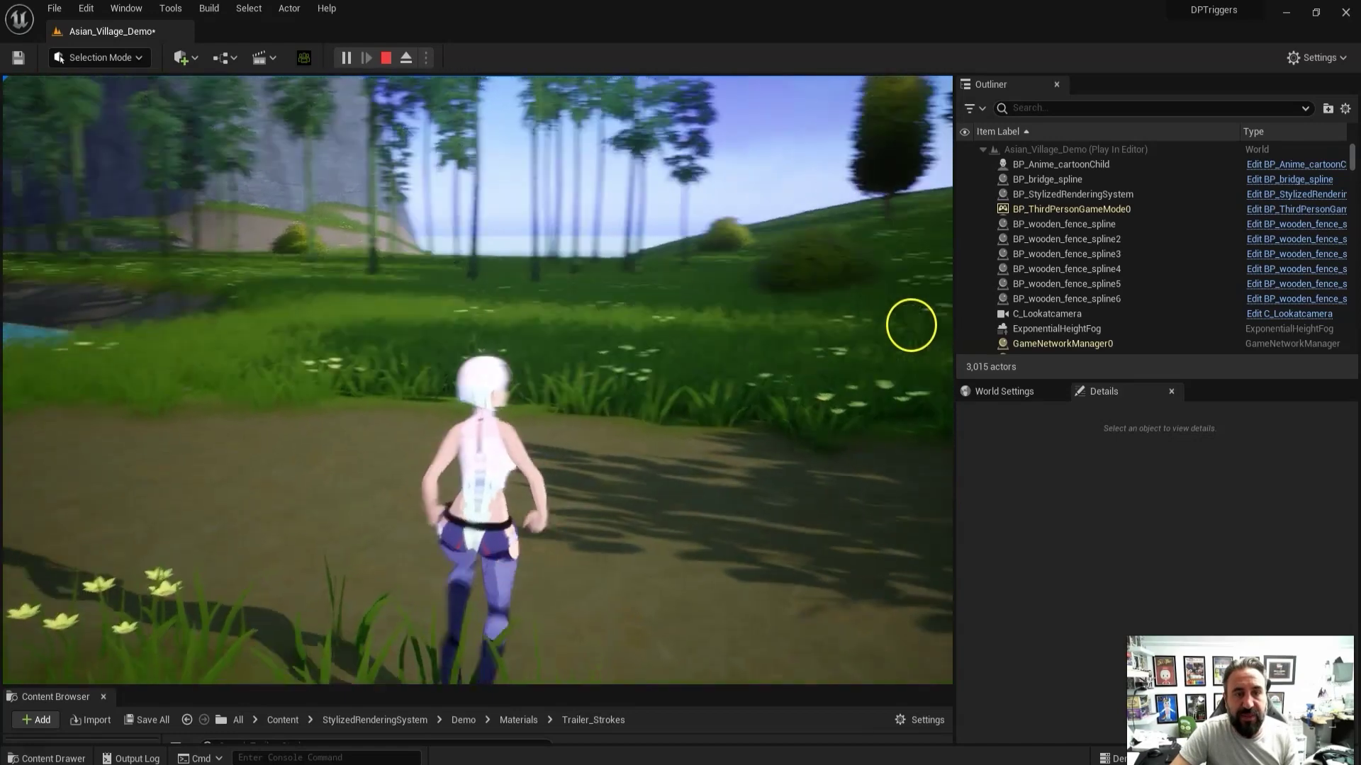
{"action": "key", "text": "s"}
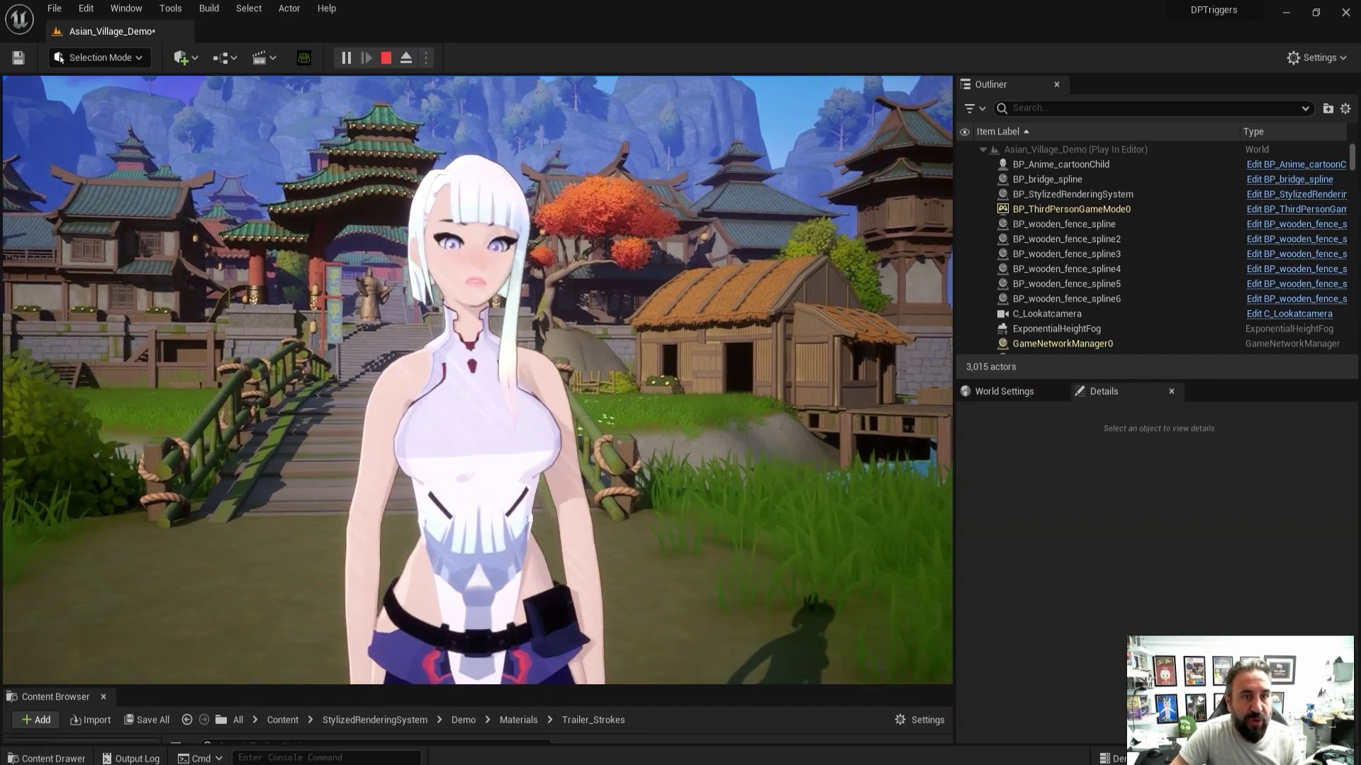
{"action": "left_click", "coordinate": [780, 398]}
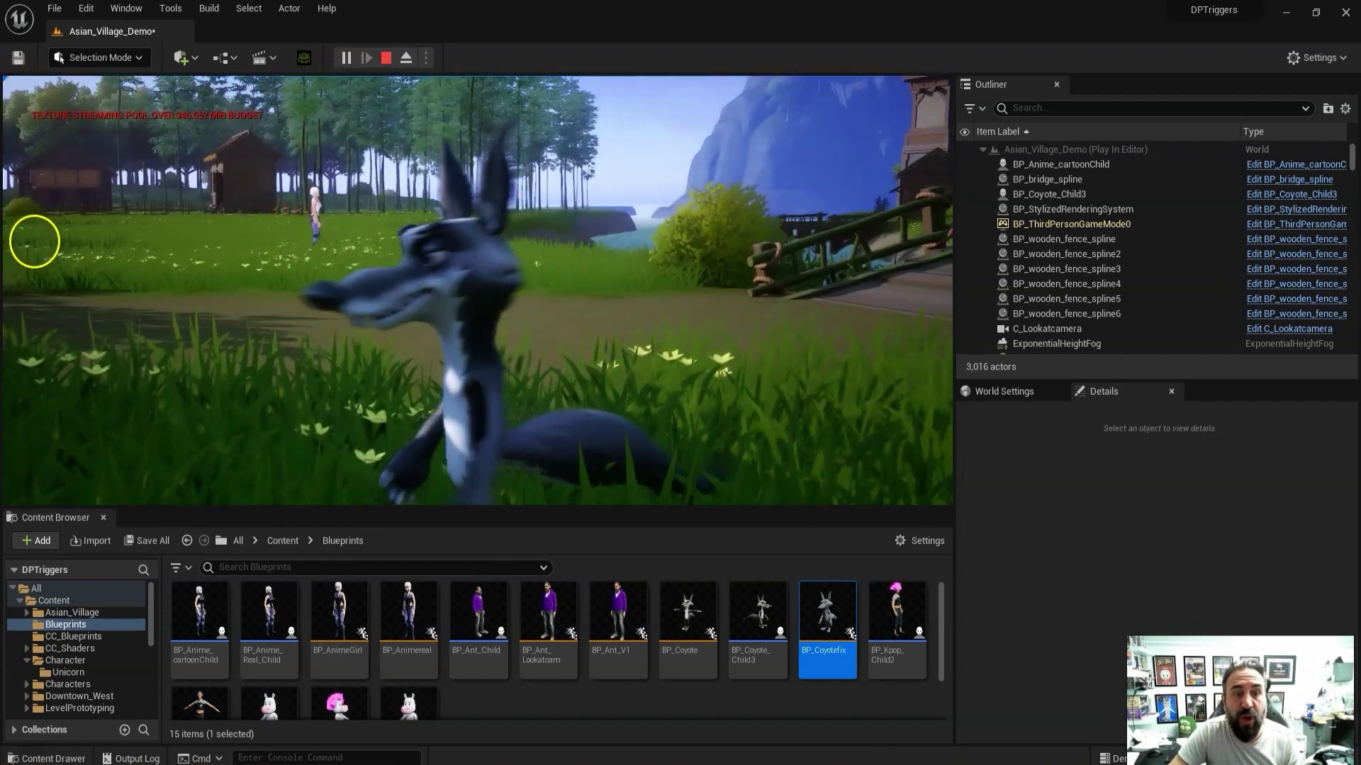
- Run the BP_Coyote_Child3 coyote to the village stairs and examine its face and body from the front
{"action": "key", "text": "w"}
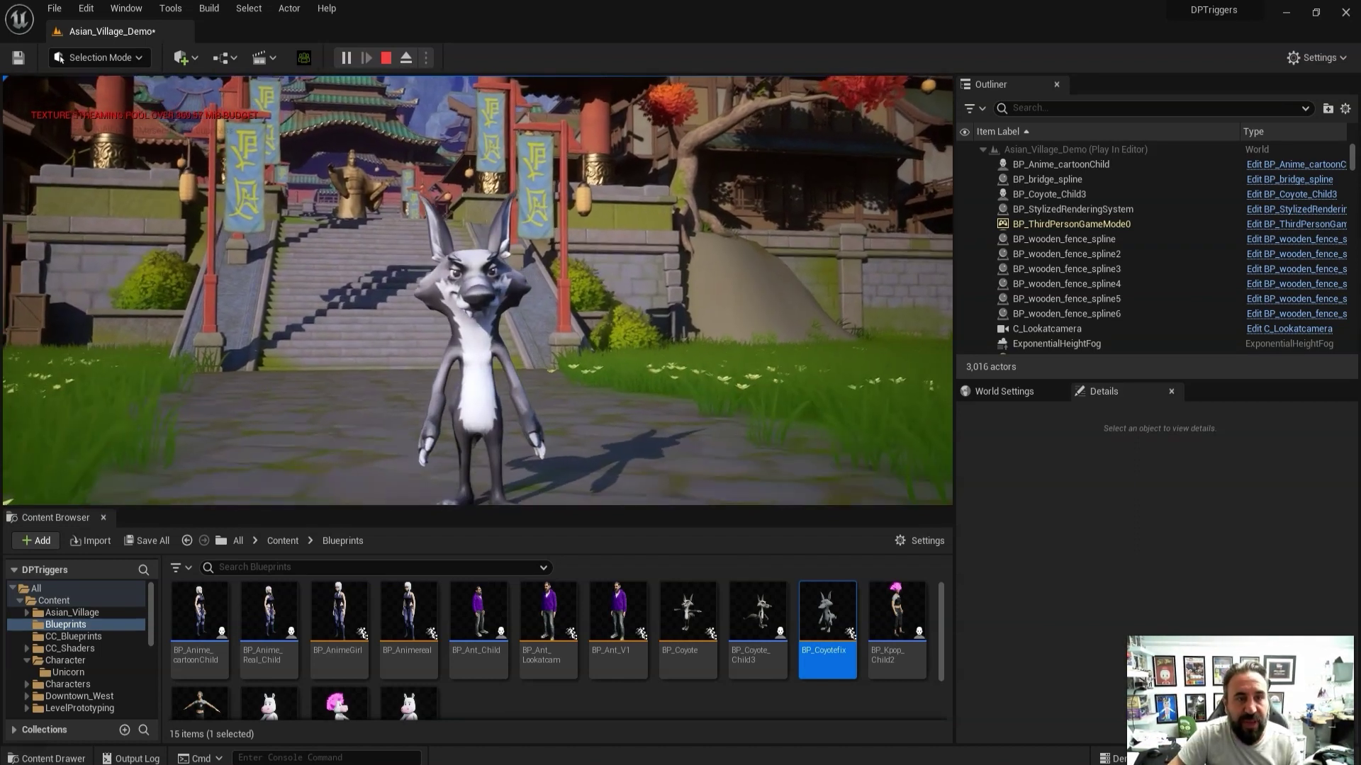
{"action": "left_click_drag", "start_coordinate": [476, 290], "coordinate": [4, 290]}
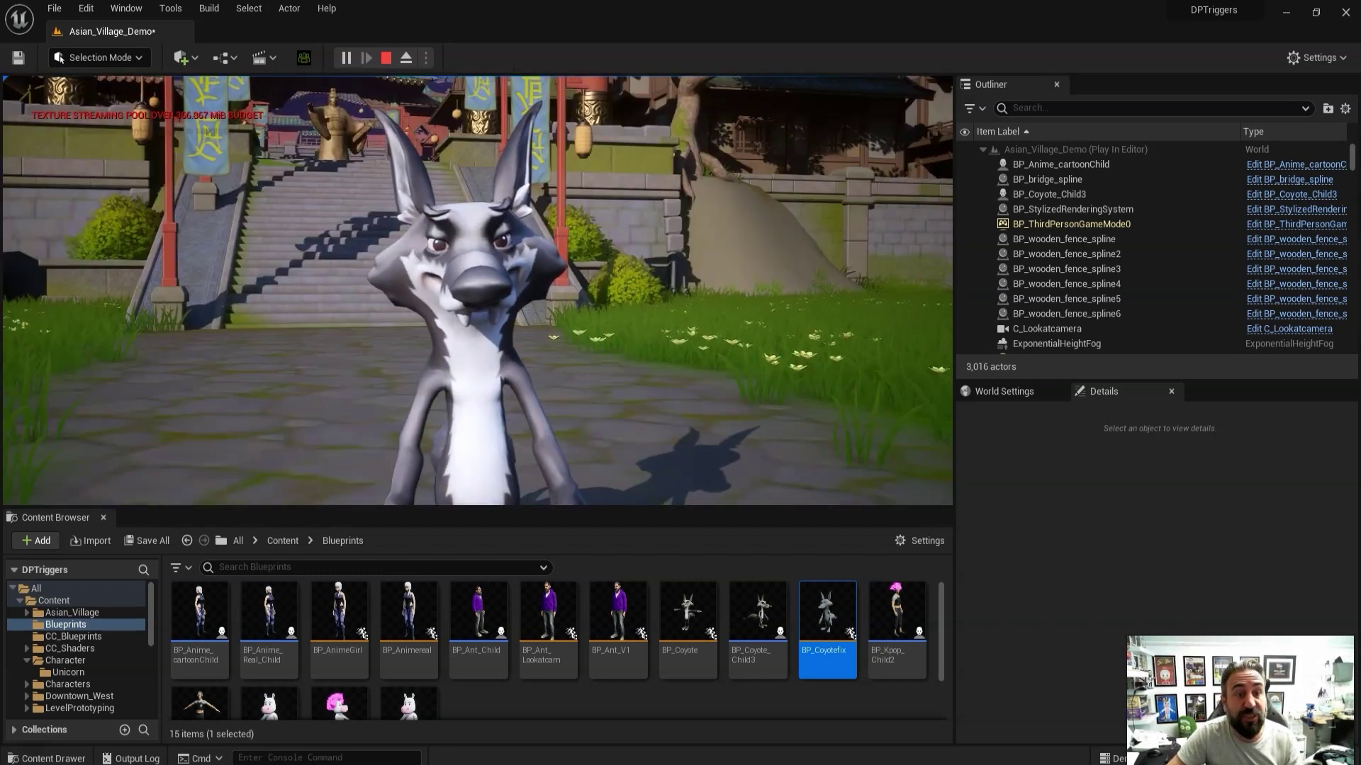
{"action": "left_click_drag", "start_coordinate": [100, 233], "coordinate": [101, 238]}
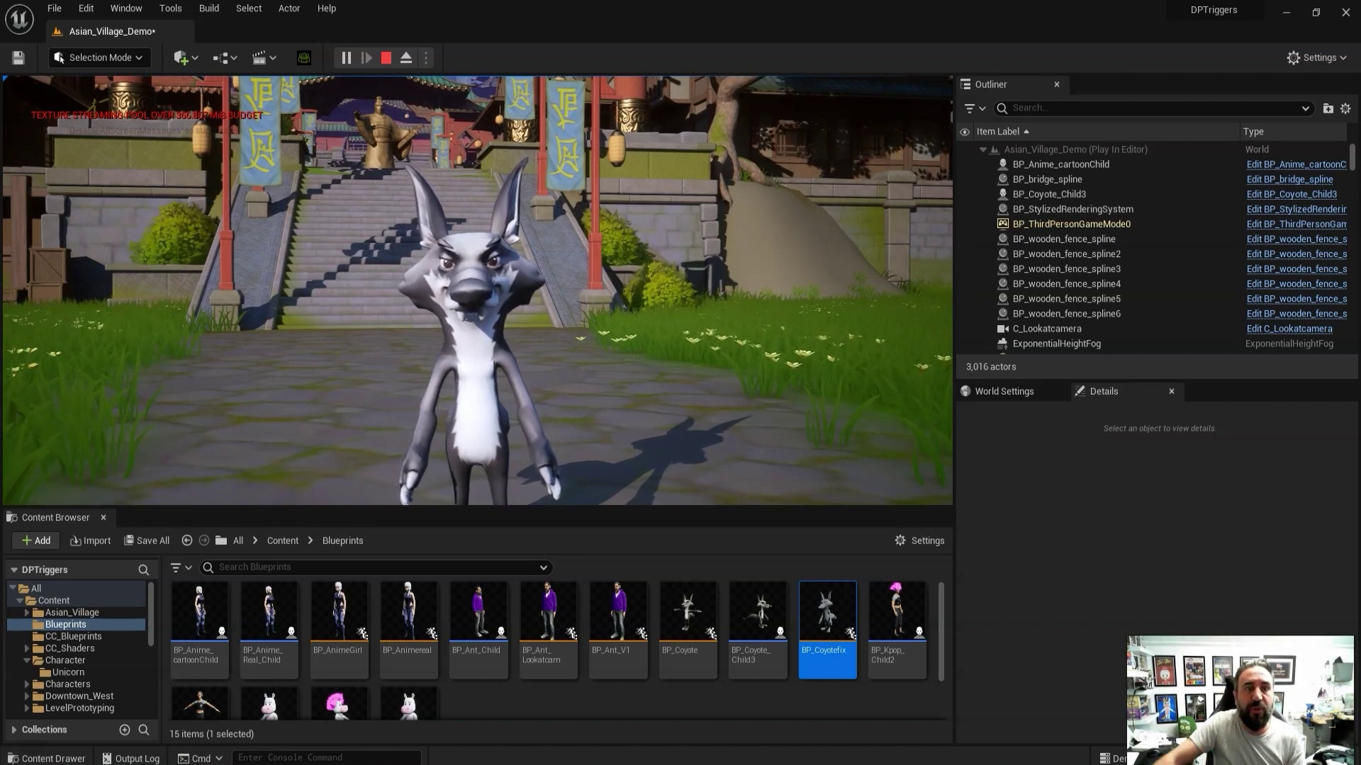
{"action": "left_click_drag", "start_coordinate": [121, 253], "coordinate": [112, 237]}
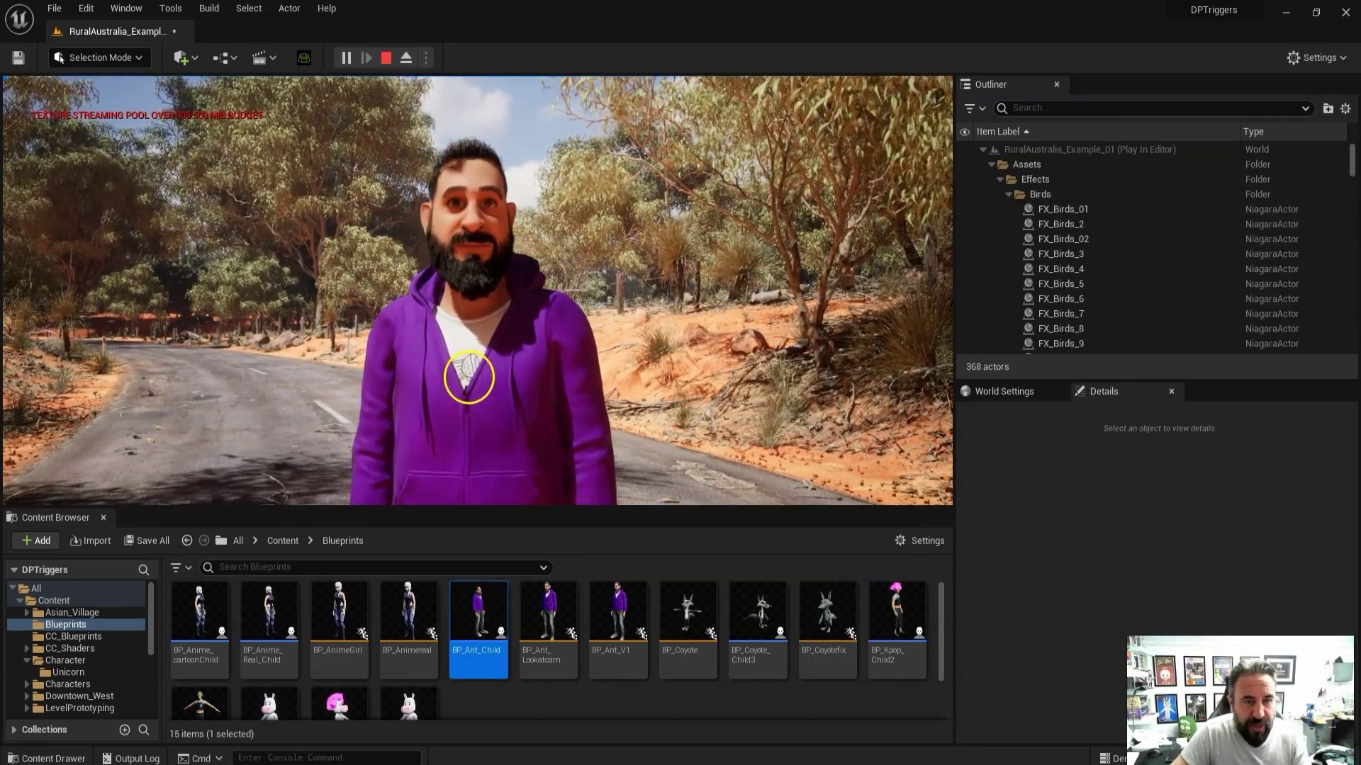